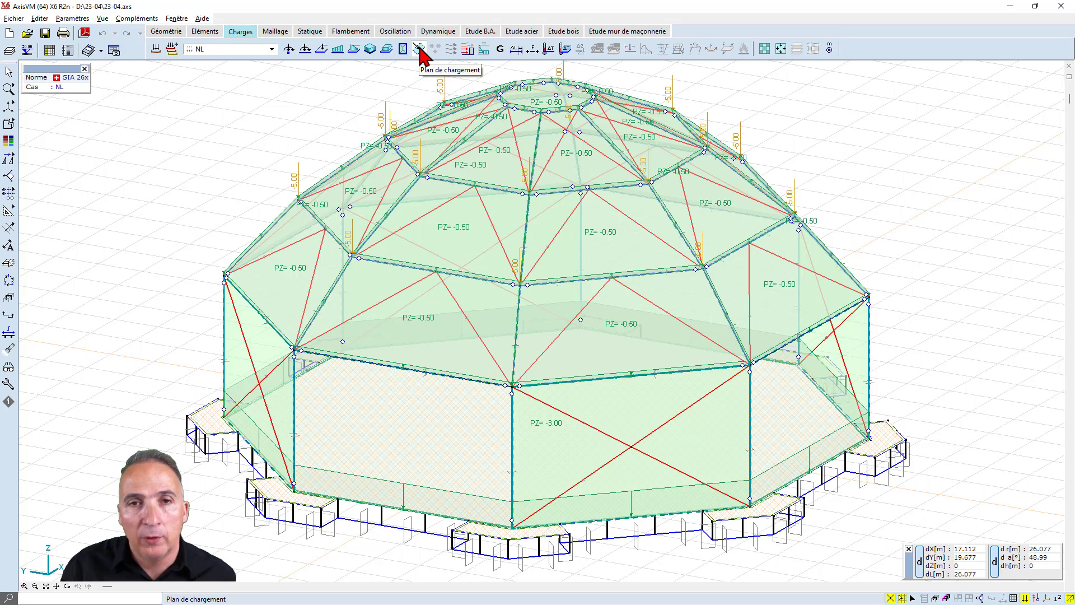
# Try adding a rectangular load plane over the open wall bay beside the front panel loaded with PZ= -3.00.
pyautogui.click(419, 49)
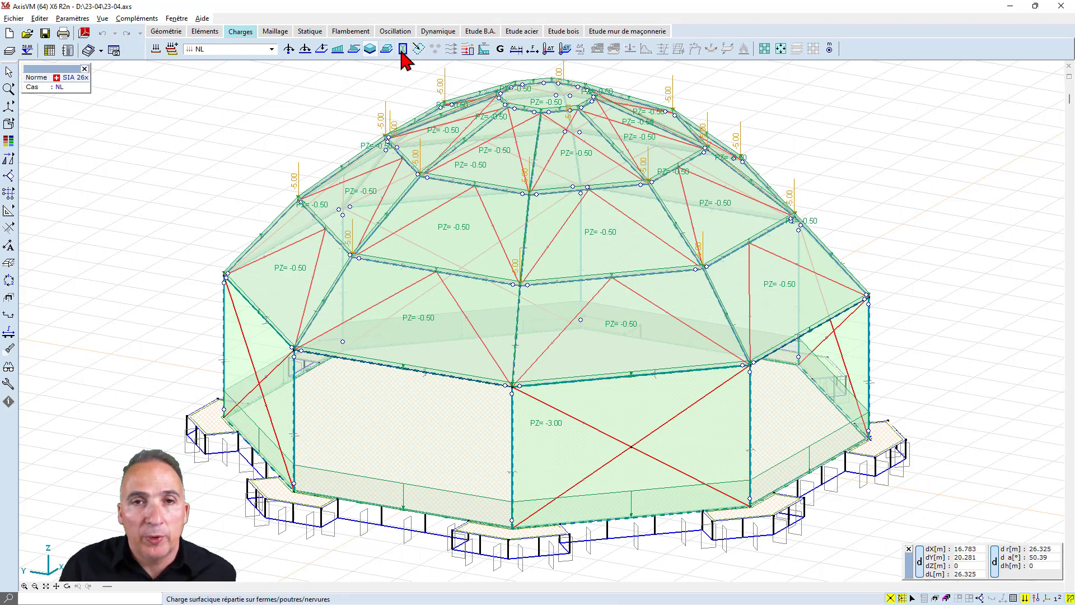
pyautogui.click(419, 50)
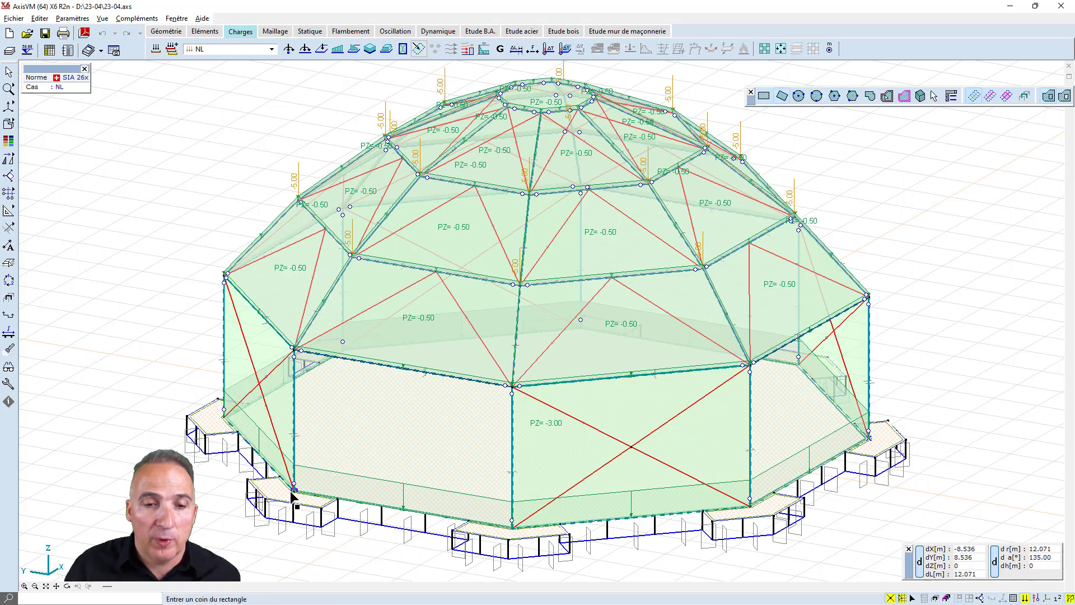
pyautogui.click(294, 351)
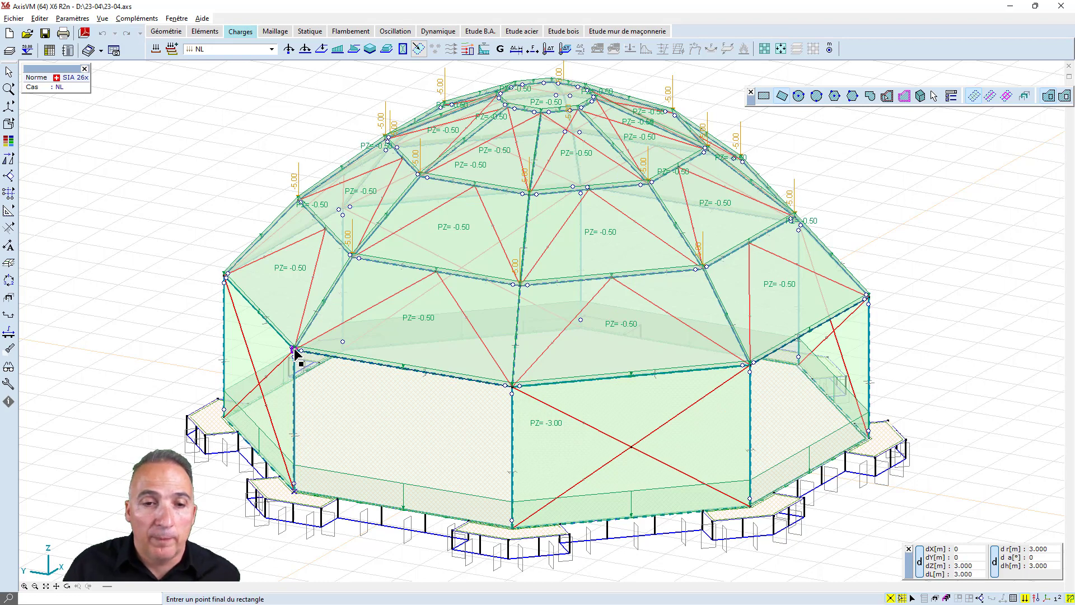
pyautogui.click(512, 527)
pyautogui.click(512, 528)
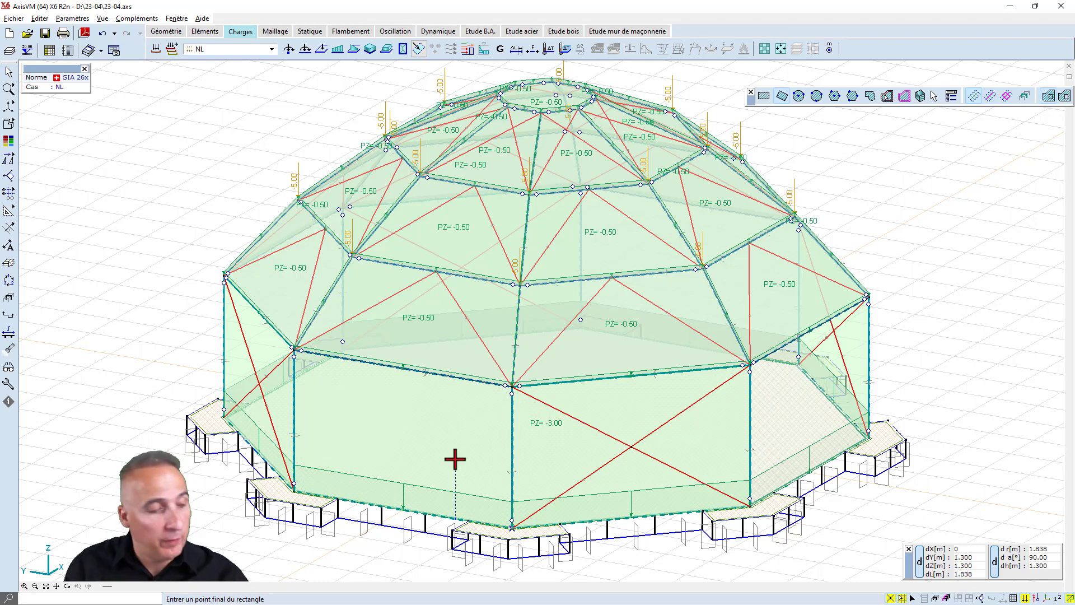
pyautogui.press('Escape')
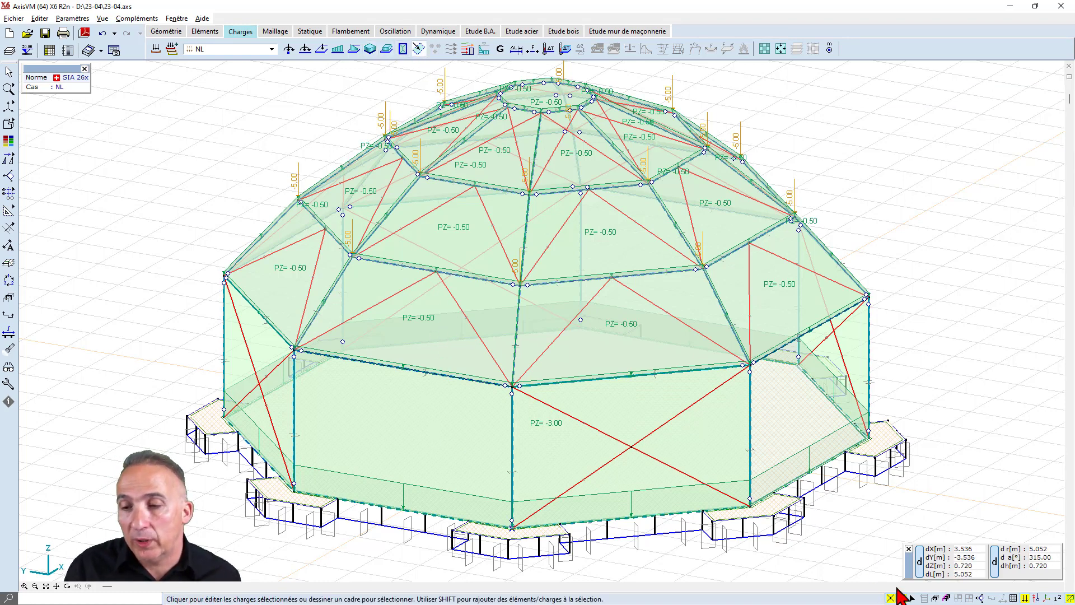
# Display the load distribution scheme and the surface loads distributed over trusses, beams and ribs, and hide both again.
pyautogui.moveTo(1024, 597)
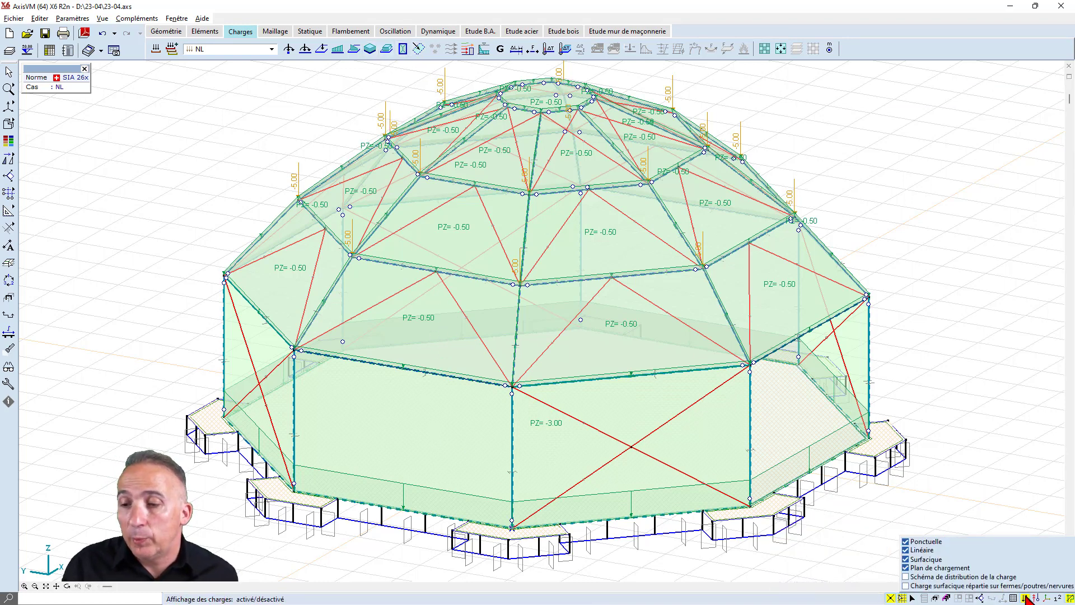
pyautogui.click(906, 578)
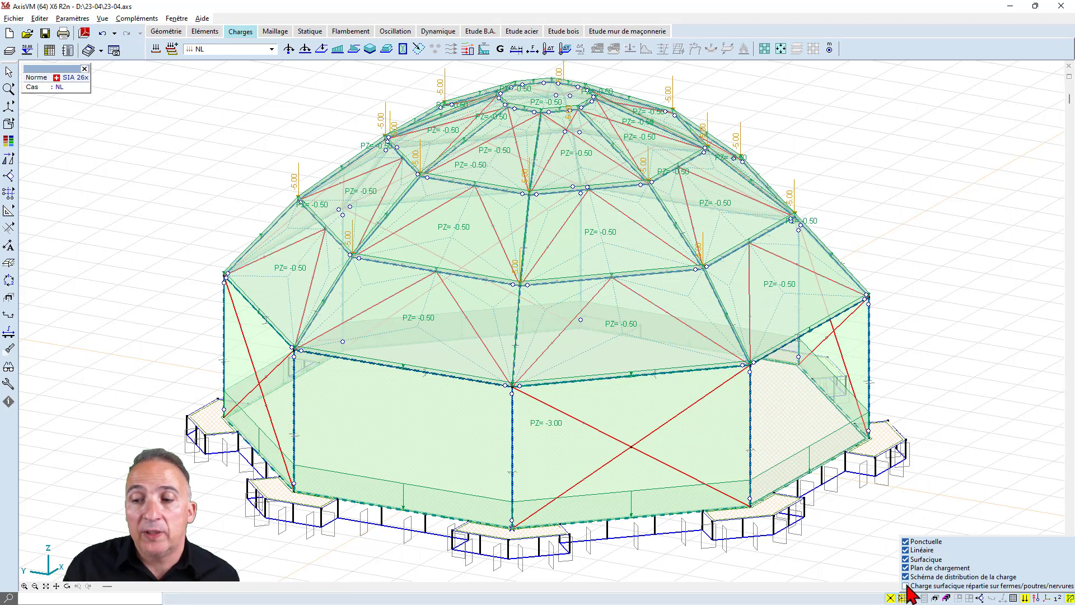
pyautogui.click(906, 586)
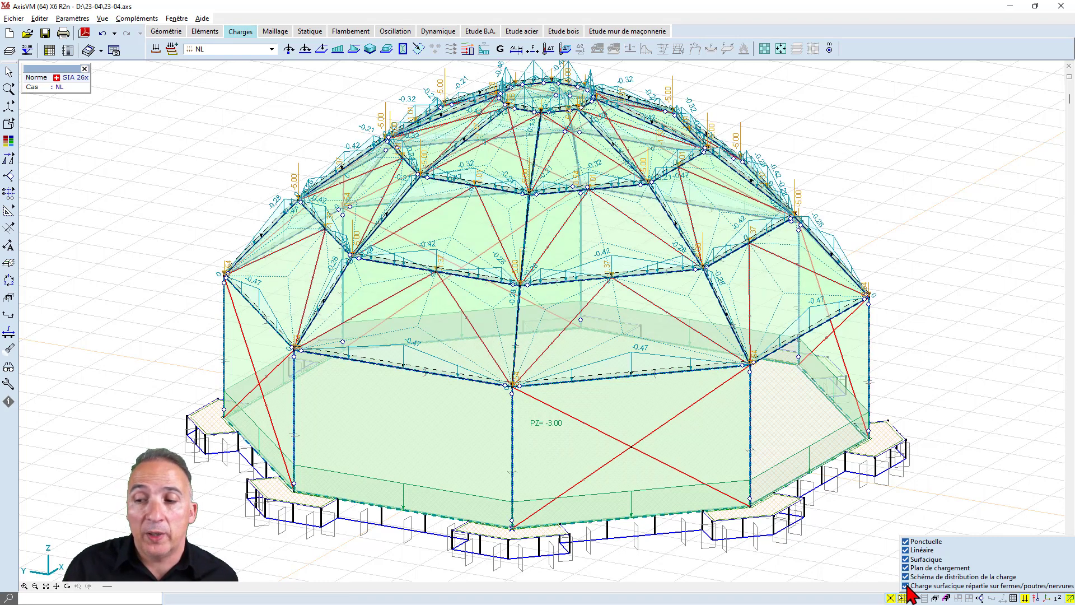
pyautogui.click(906, 586)
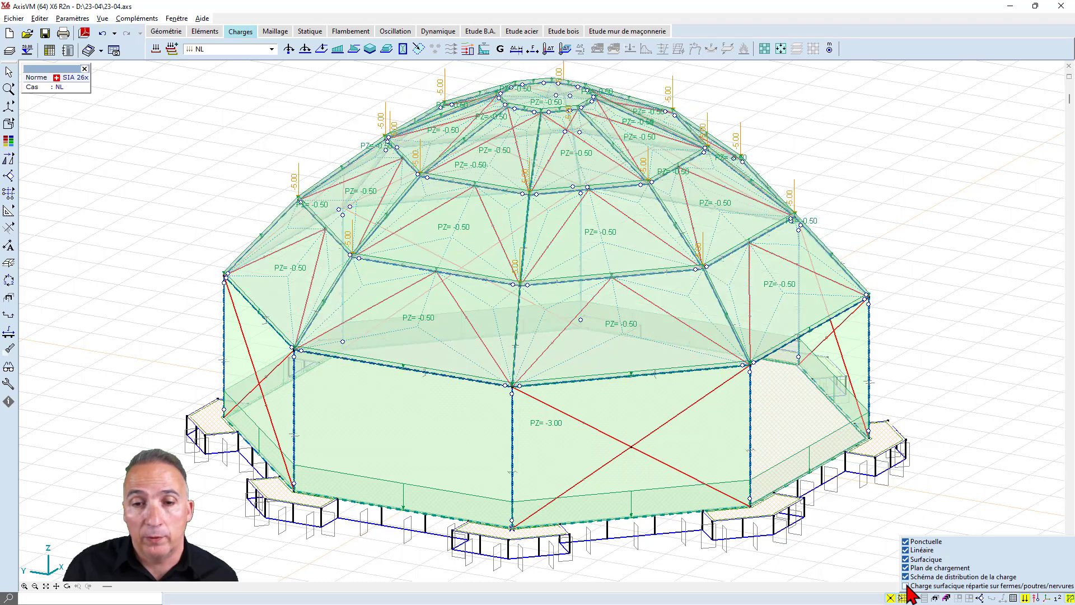
pyautogui.click(905, 586)
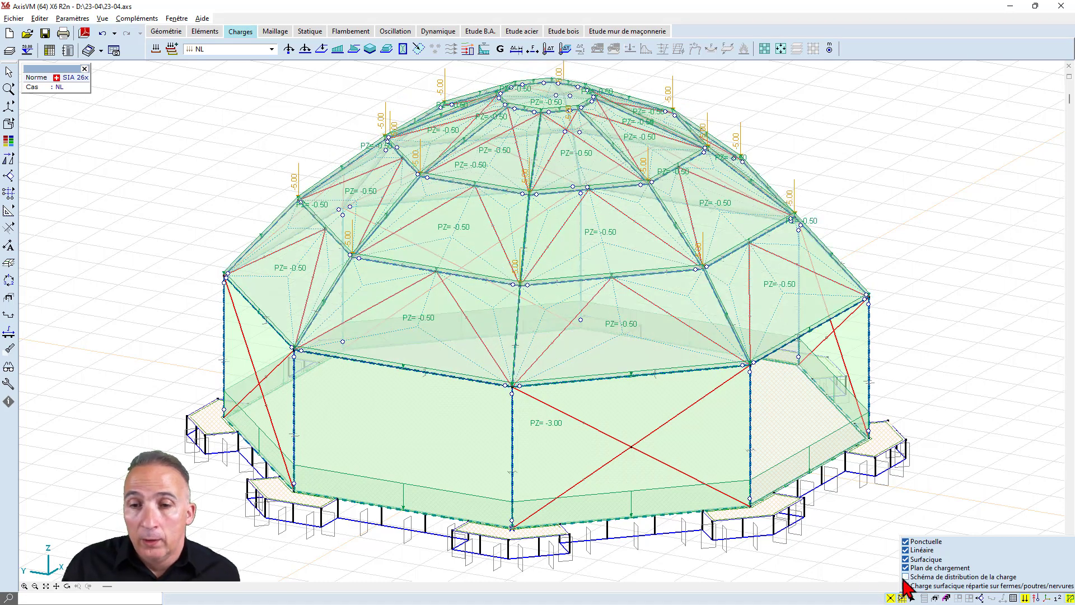
pyautogui.click(588, 516)
# Undo the last load plane and hide all loads in the model view while working on the elements.
pyautogui.click(103, 33)
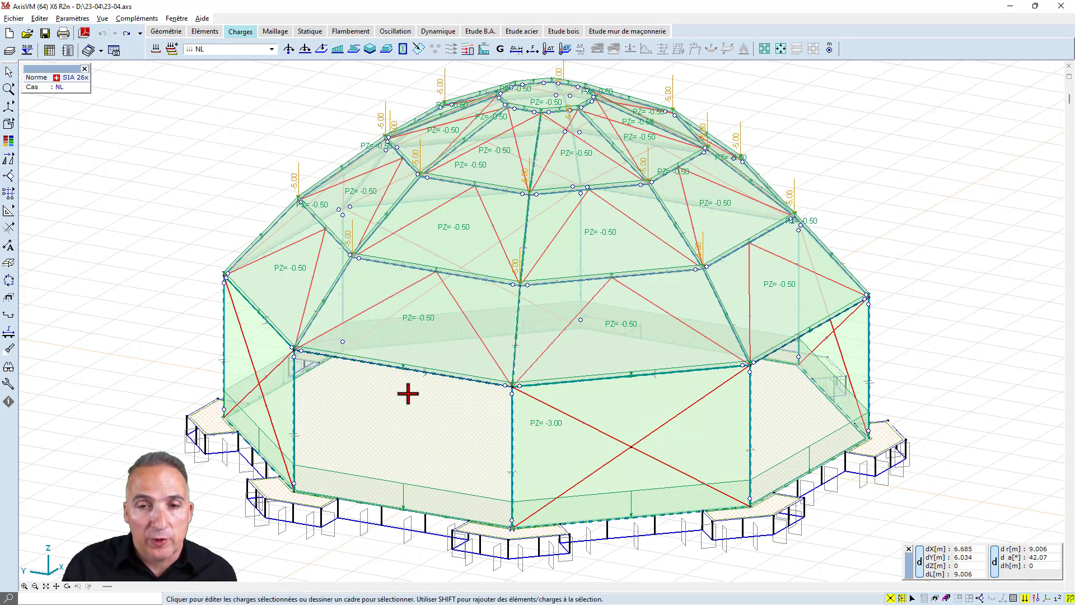
pyautogui.click(216, 32)
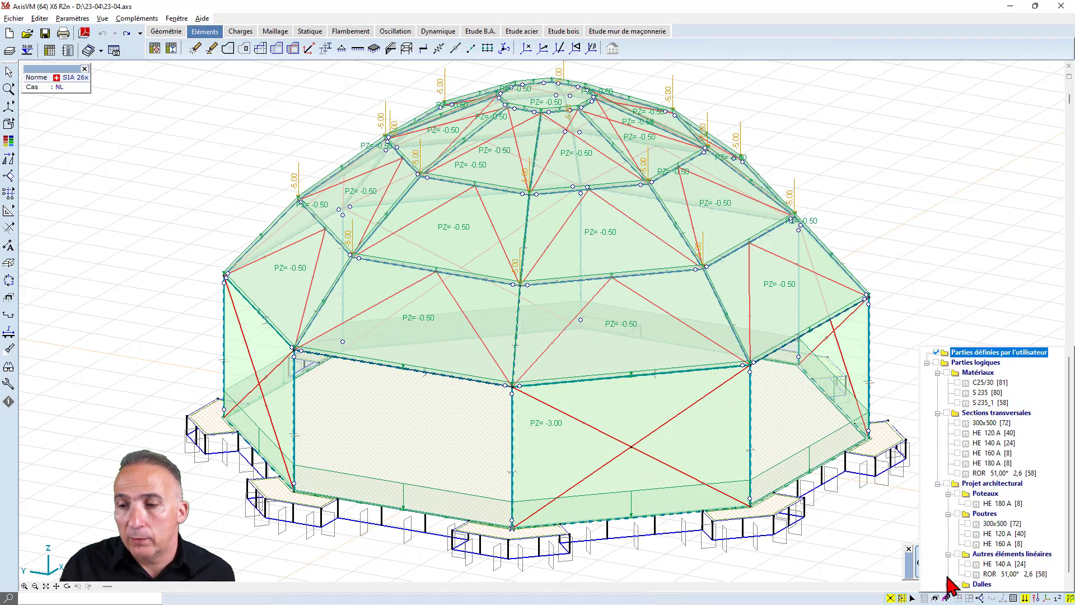
pyautogui.click(1026, 599)
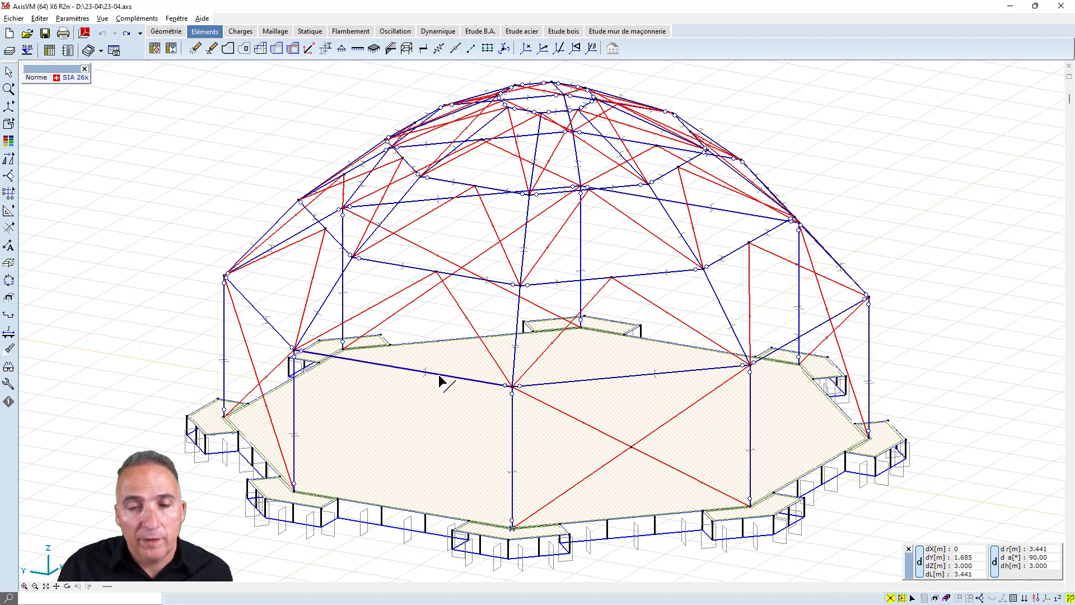
# Try a semi-rigid θy connection at the start point of the HE 160 A front eaves beam and inspect its spring characteristics.
pyautogui.moveTo(440, 381)
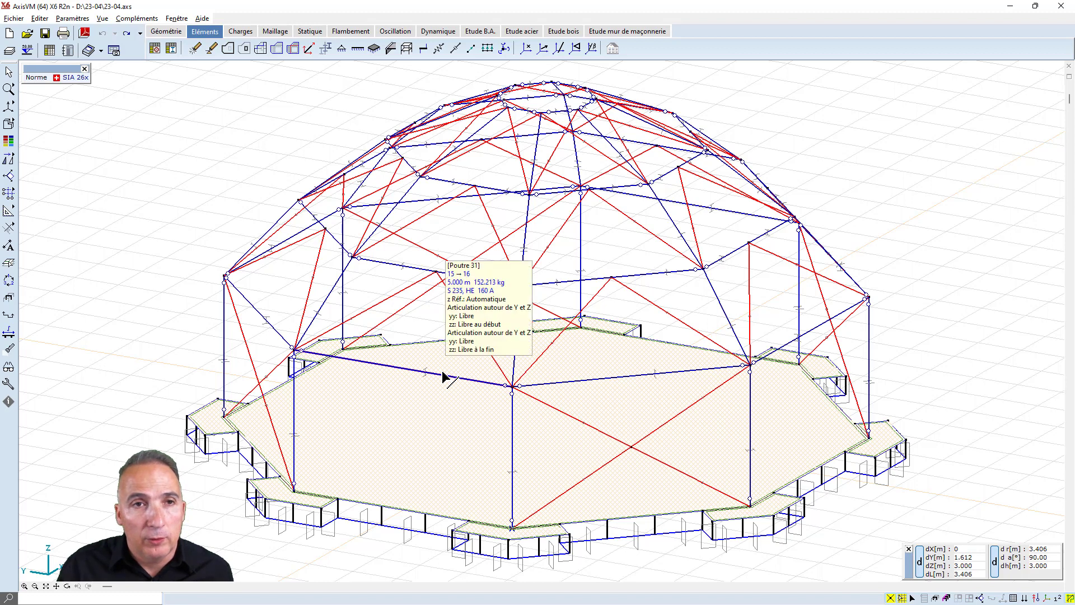
pyautogui.doubleClick(443, 377)
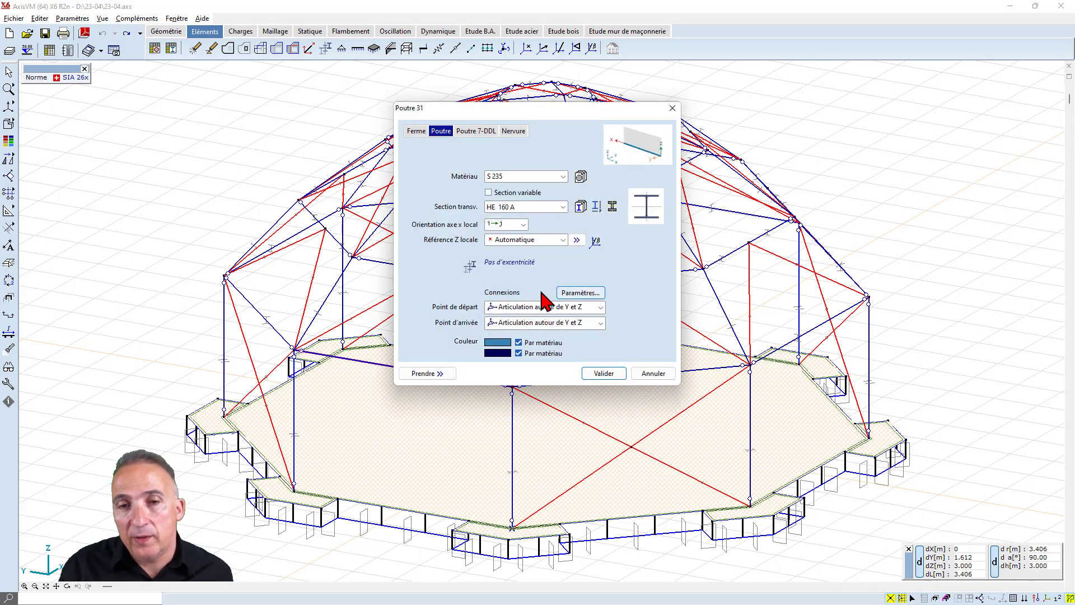
pyautogui.click(580, 294)
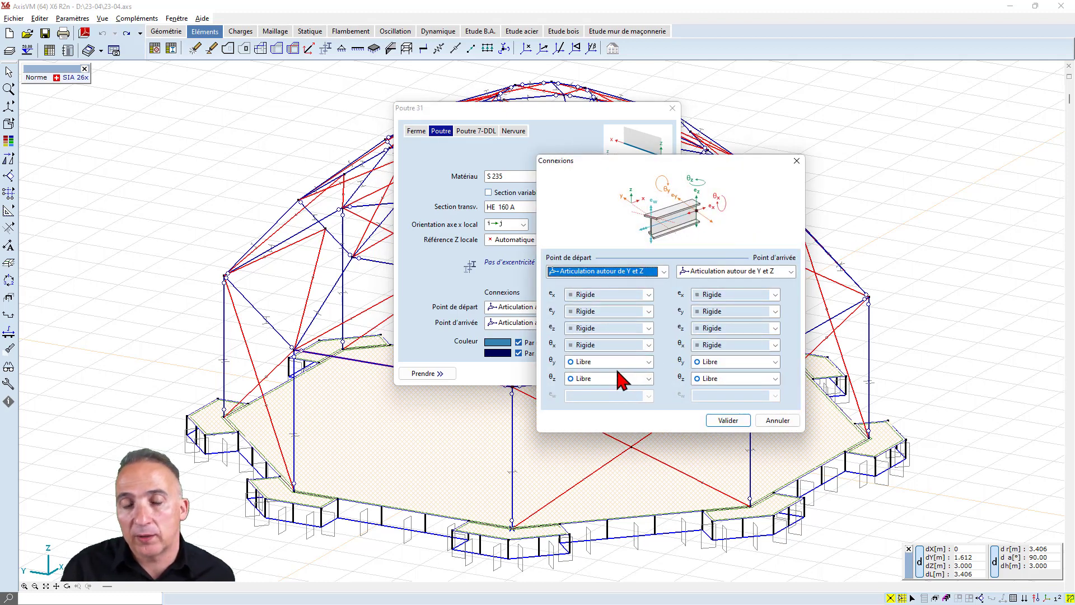
pyautogui.click(649, 361)
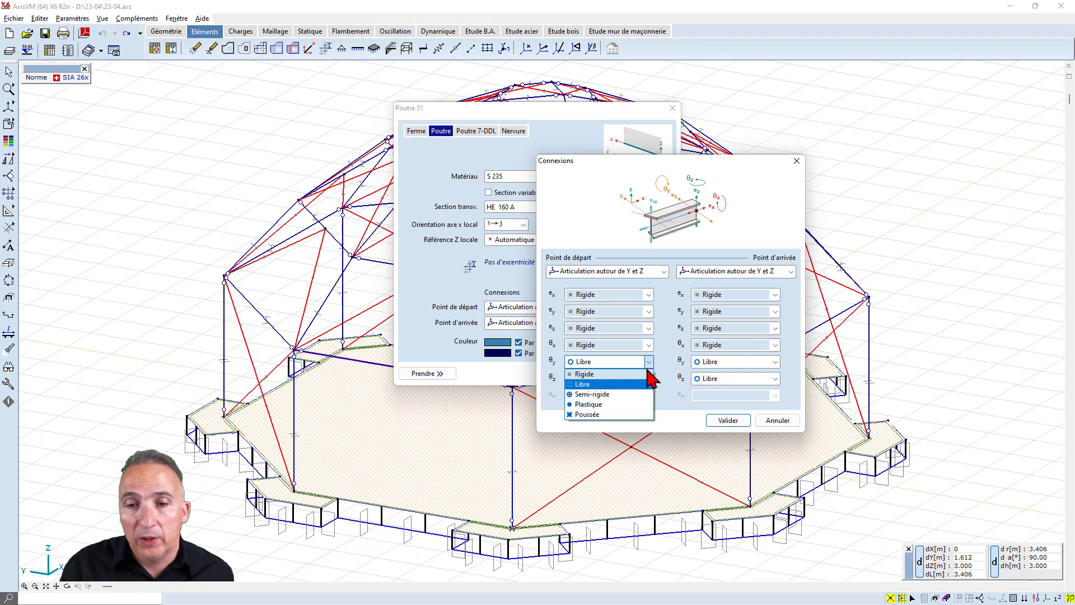
pyautogui.click(618, 394)
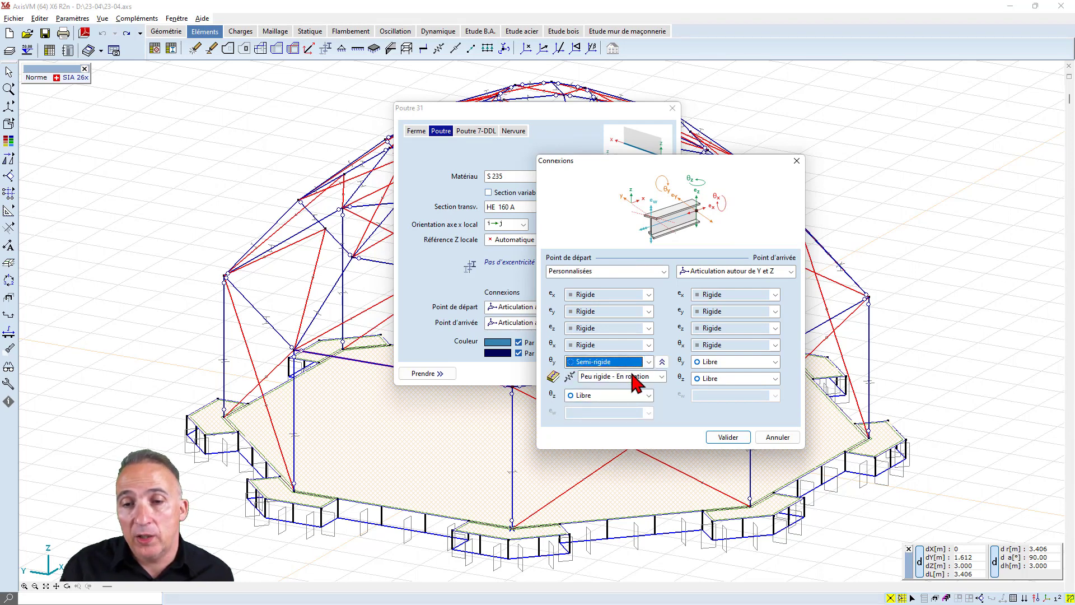
pyautogui.click(570, 377)
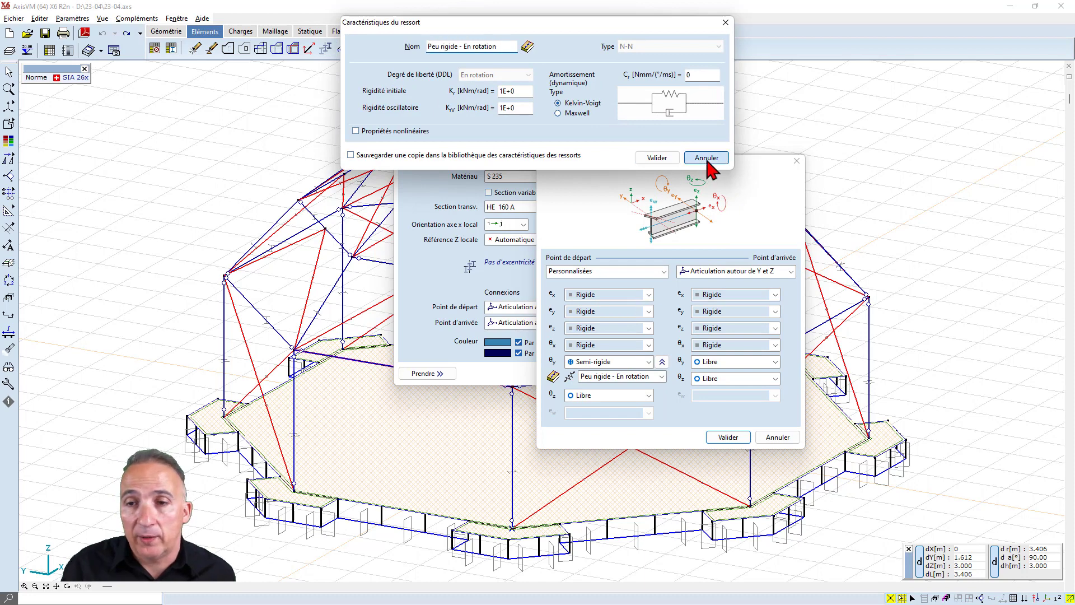
pyautogui.click(706, 158)
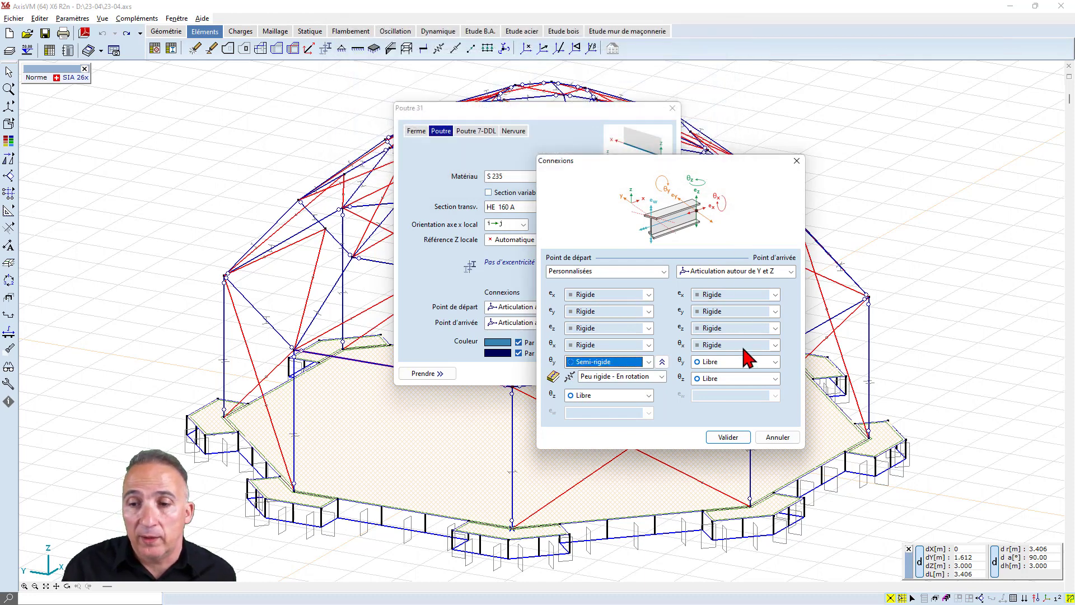
# Try a plastic θy connection at the beam's start point and discard all changes to the beam.
pyautogui.click(648, 362)
pyautogui.click(628, 404)
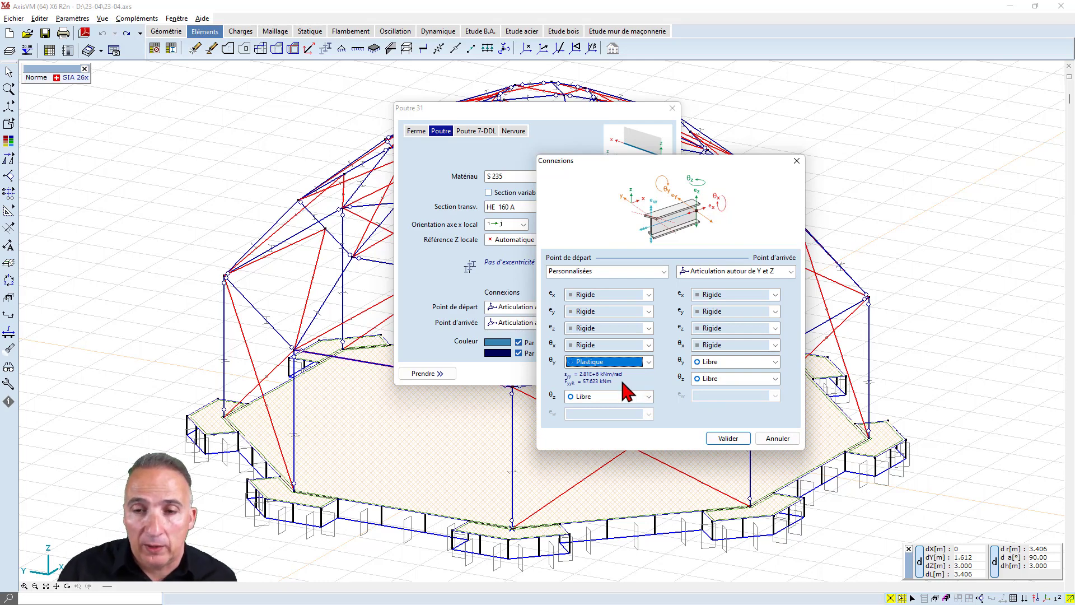
pyautogui.click(775, 439)
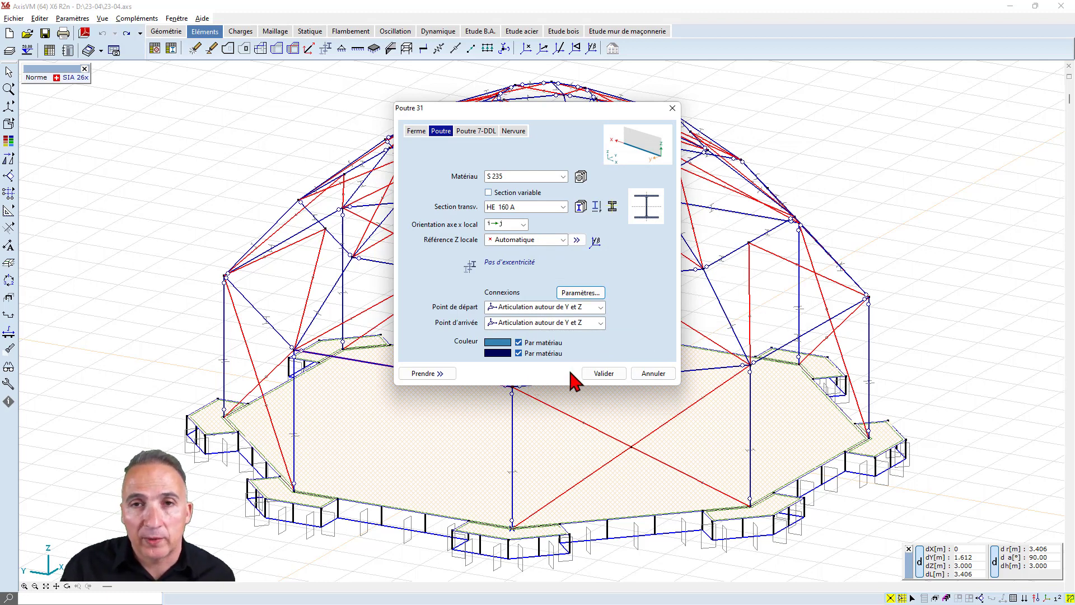
pyautogui.click(652, 374)
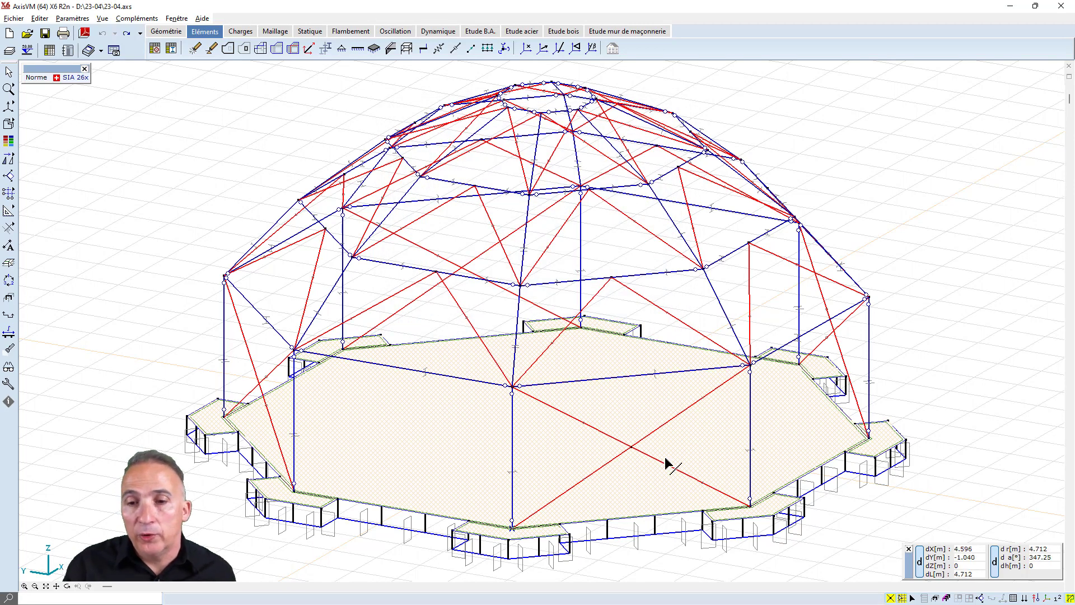
# Try the nonlinear parameters with tension only on a diagonal truss of the braced front bay, and discard the changes.
pyautogui.doubleClick(673, 421)
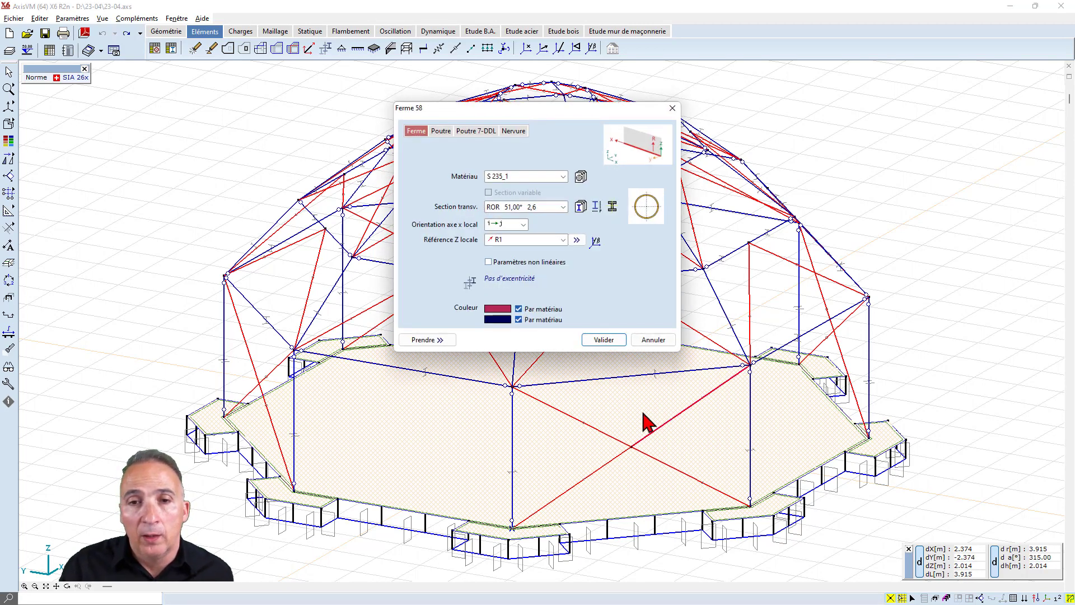
pyautogui.click(488, 262)
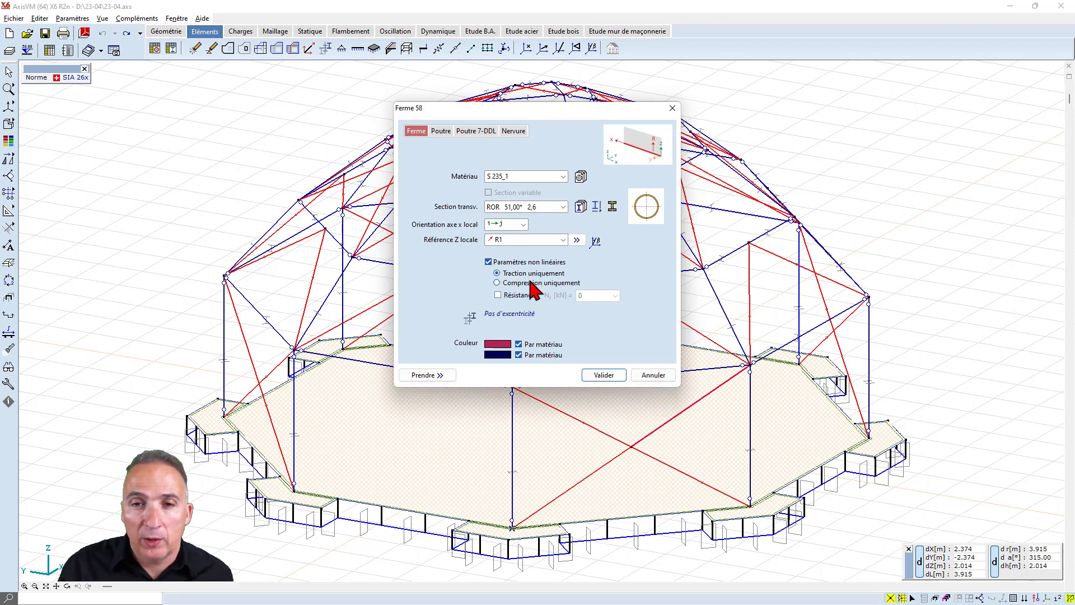
pyautogui.click(488, 261)
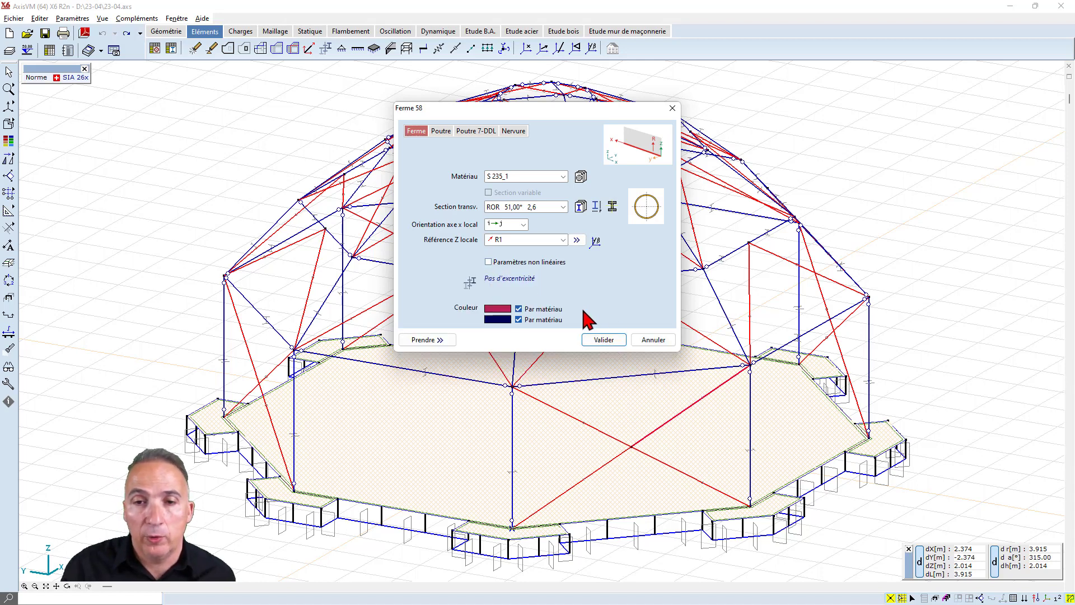
pyautogui.click(645, 337)
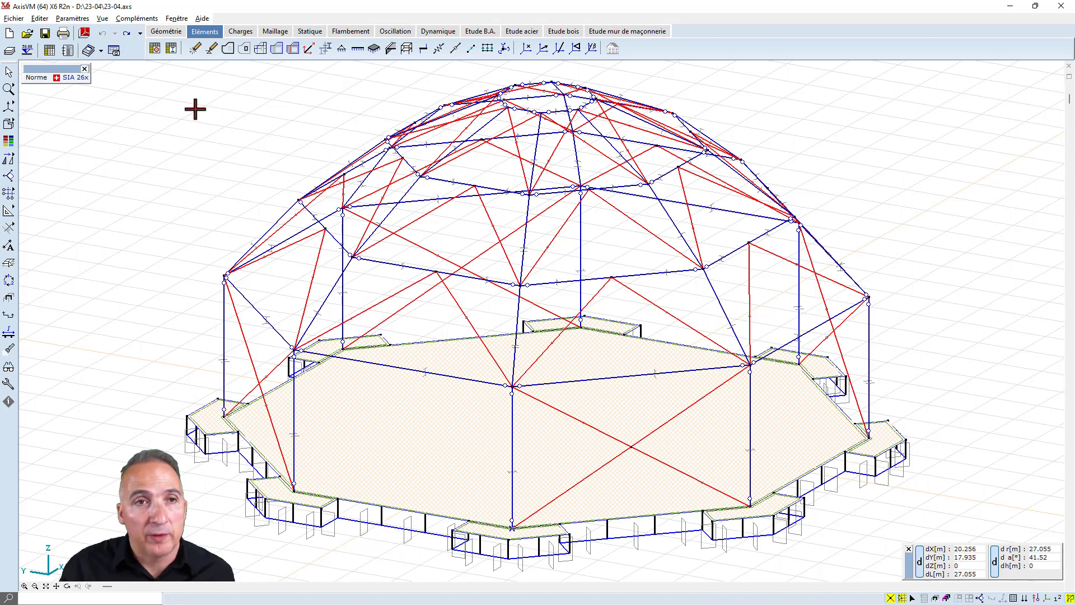
# Remove the intermediate node where the two diagonals of the braced front wall bay cross.
pyautogui.click(168, 32)
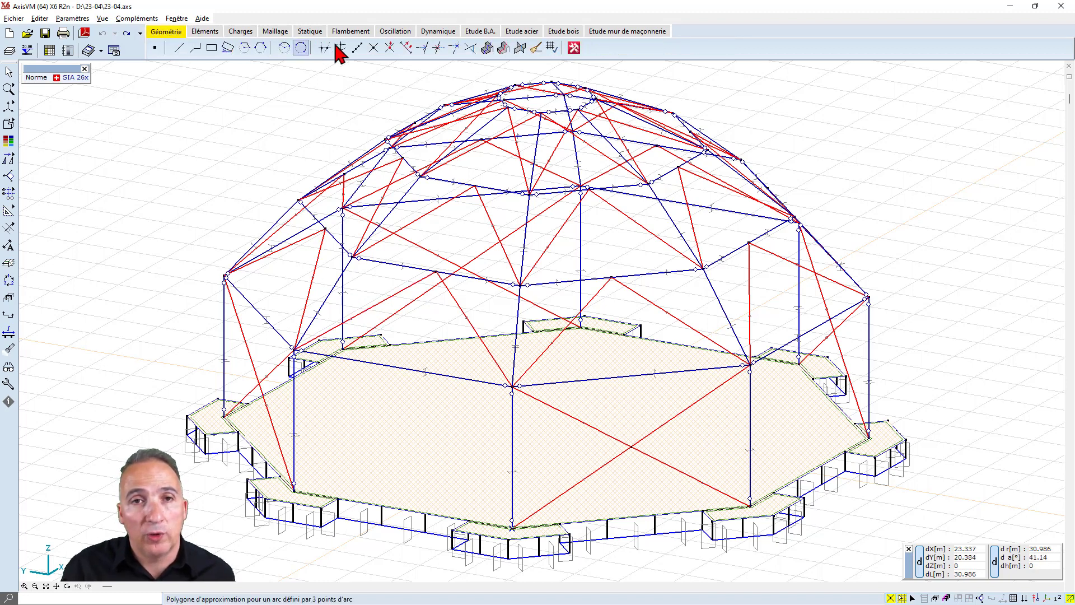
pyautogui.click(392, 46)
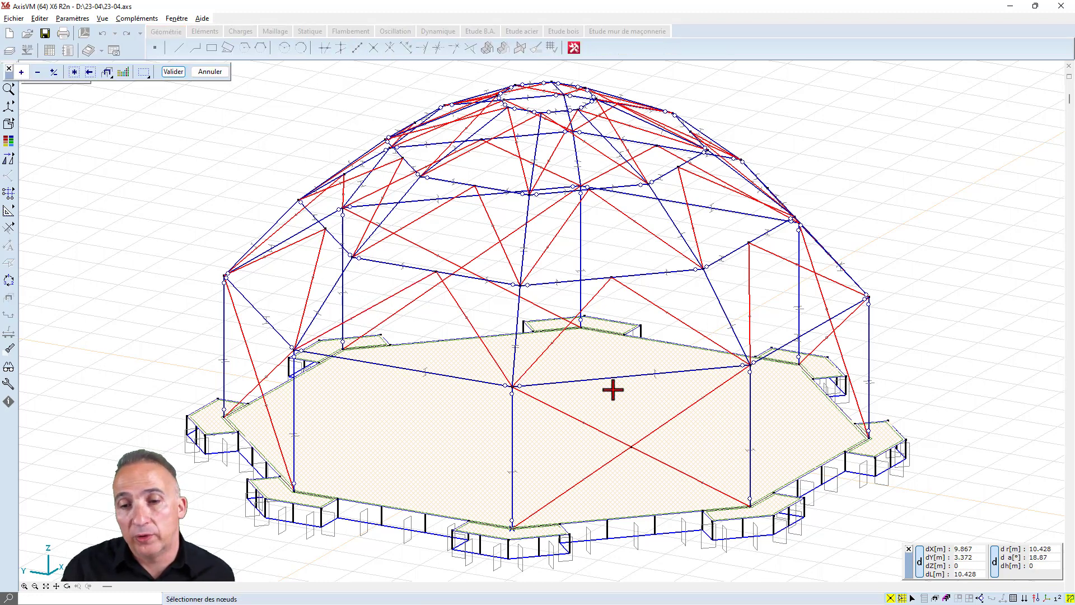
pyautogui.click(632, 447)
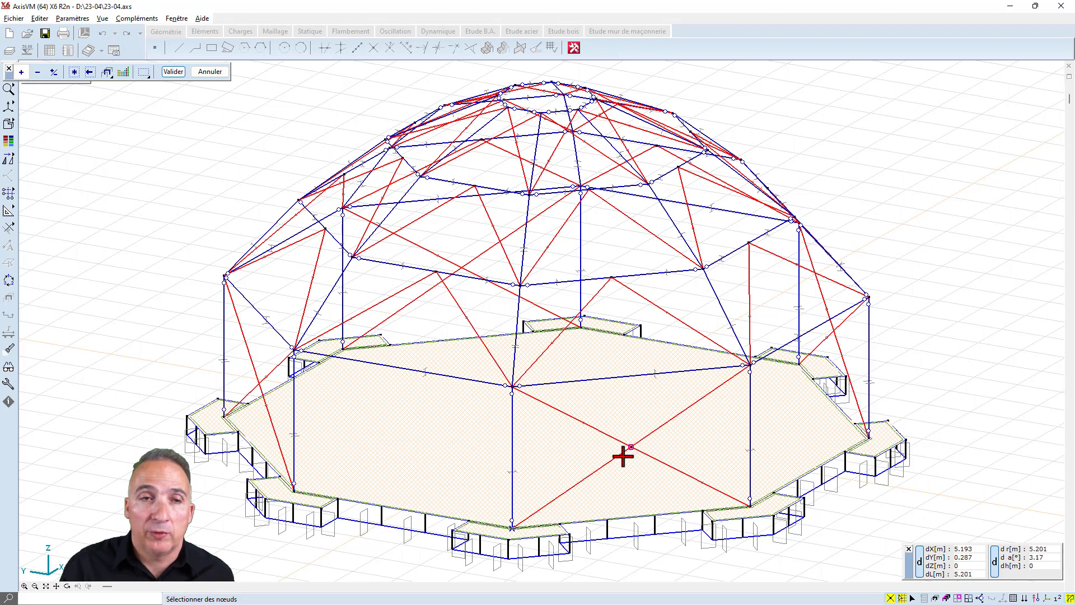
pyautogui.click(180, 73)
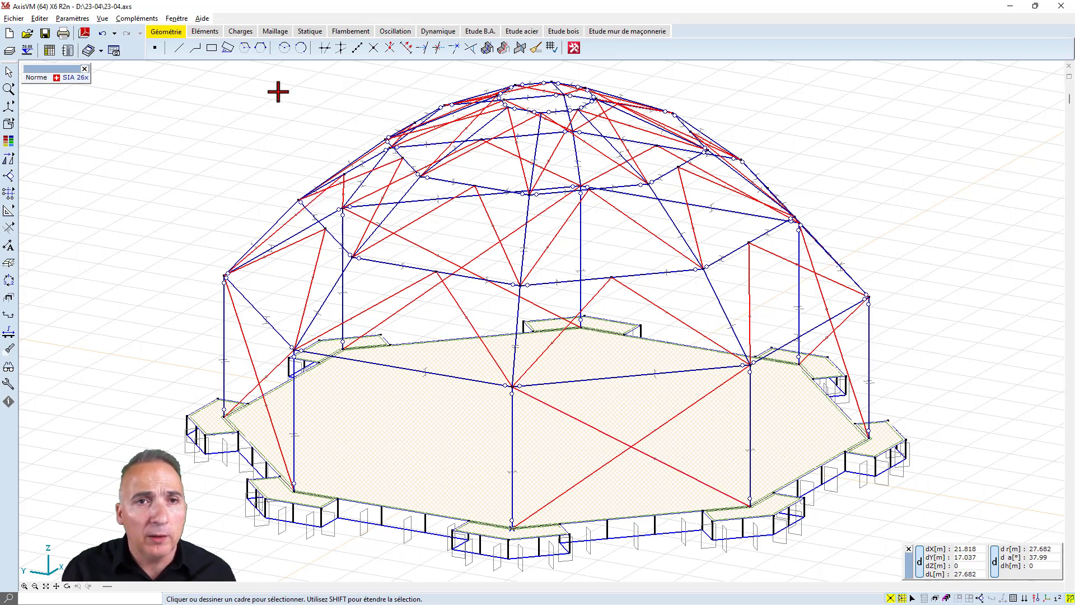
# Start the linear static analysis and interrupt it by selecting the elements without self-weight in load case G.
pyautogui.click(310, 32)
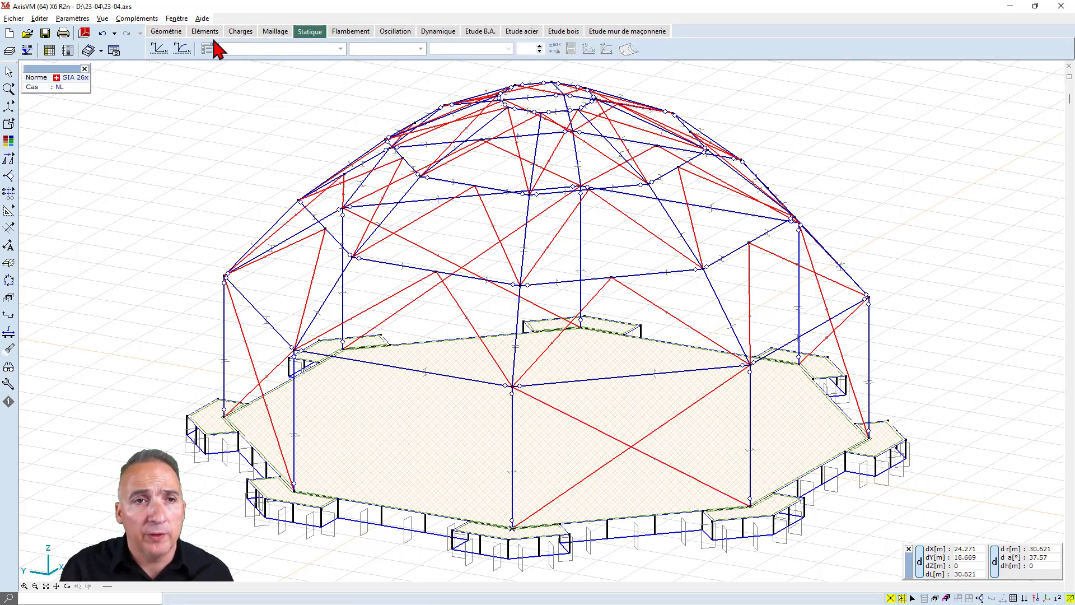
pyautogui.click(160, 48)
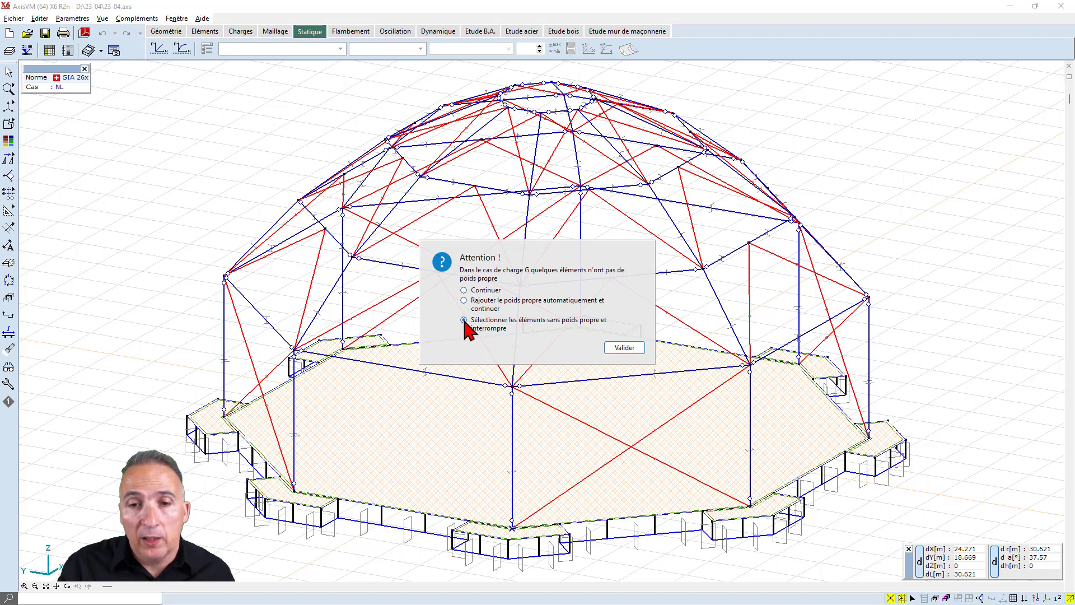
pyautogui.click(622, 348)
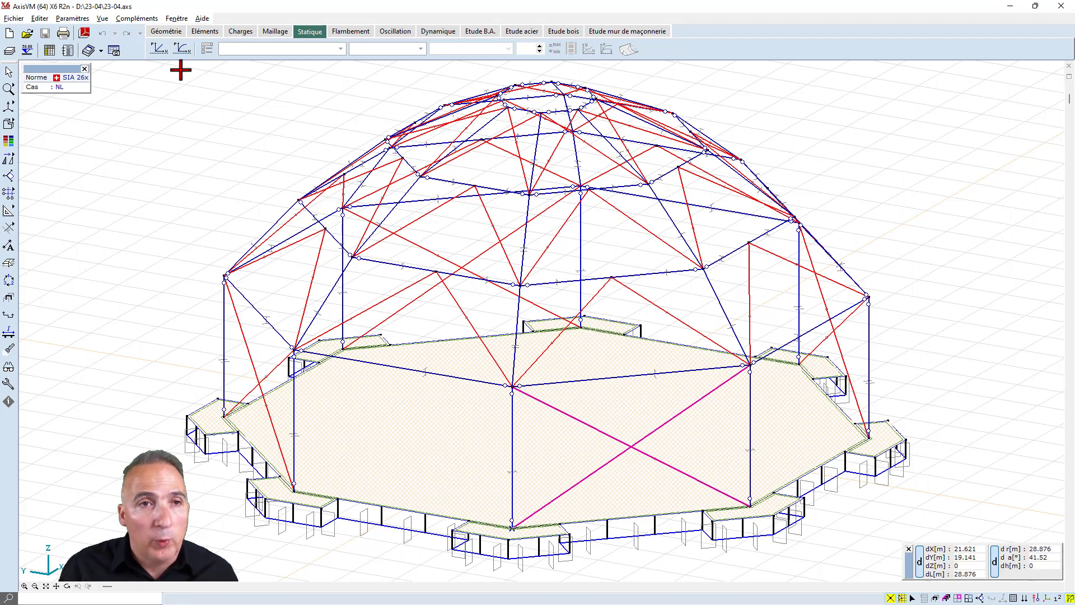
# Run the linear static analysis, adding the missing self-weight in load case G automatically before continuing.
pyautogui.click(160, 50)
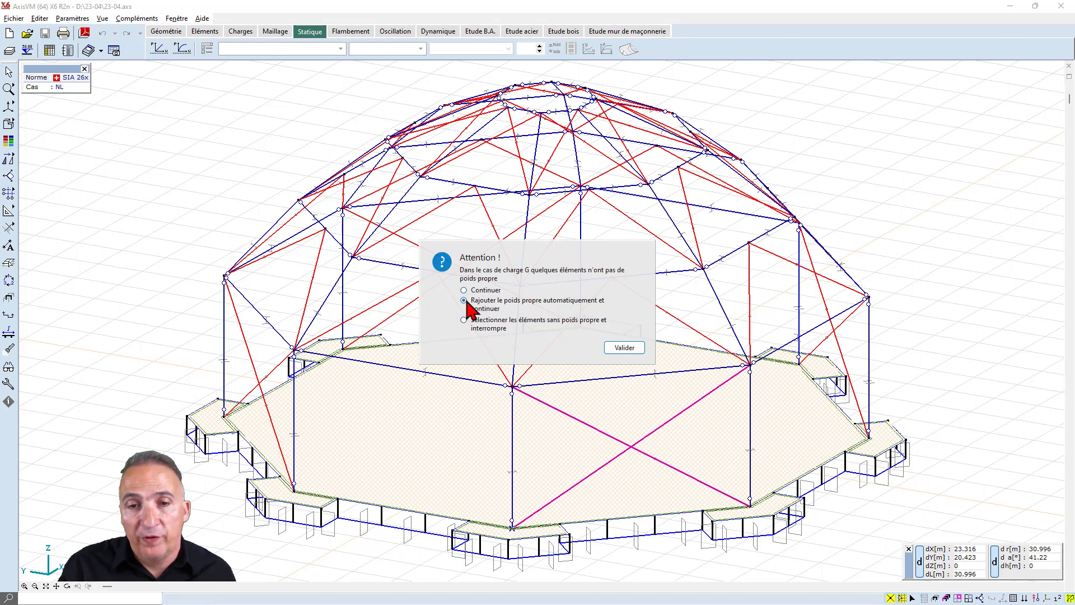
pyautogui.click(624, 347)
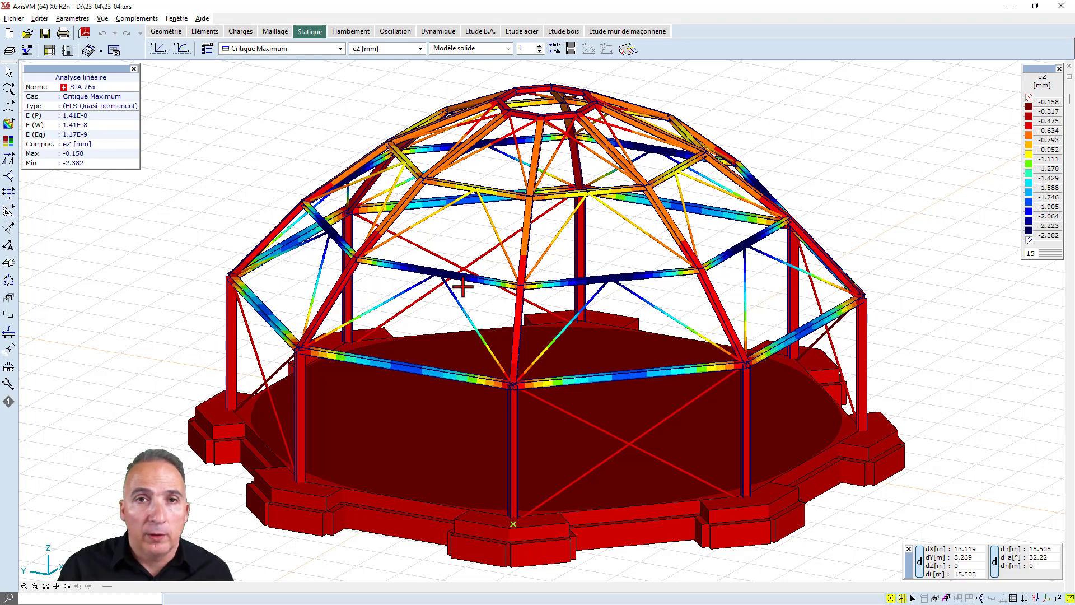
# Open the SIA 26x steel design parameters for the front HE 120 A ring beam above the braced wall bays.
pyautogui.click(520, 32)
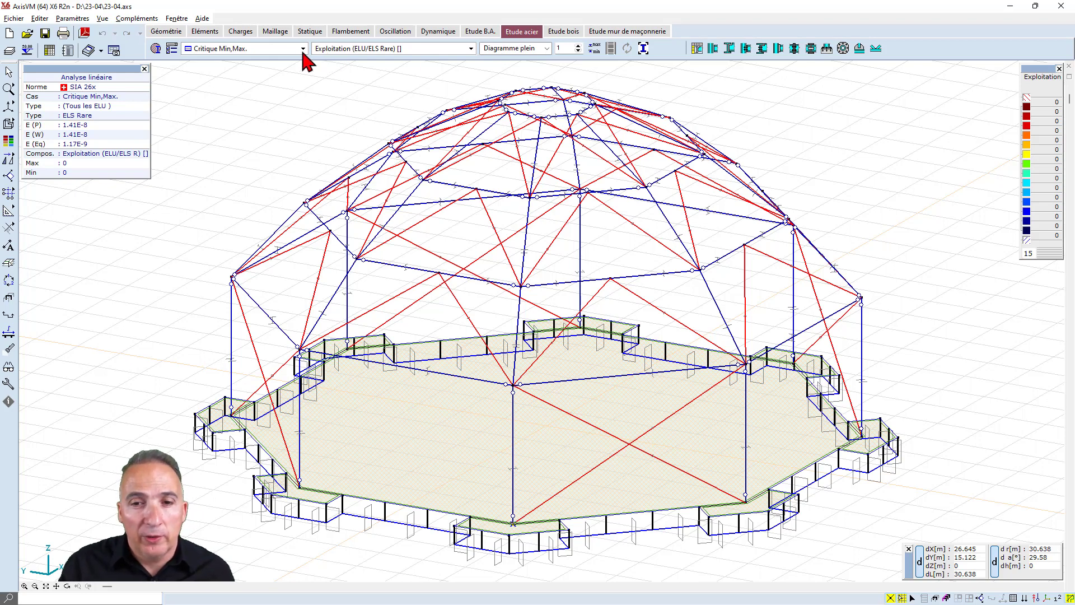
pyautogui.click(160, 49)
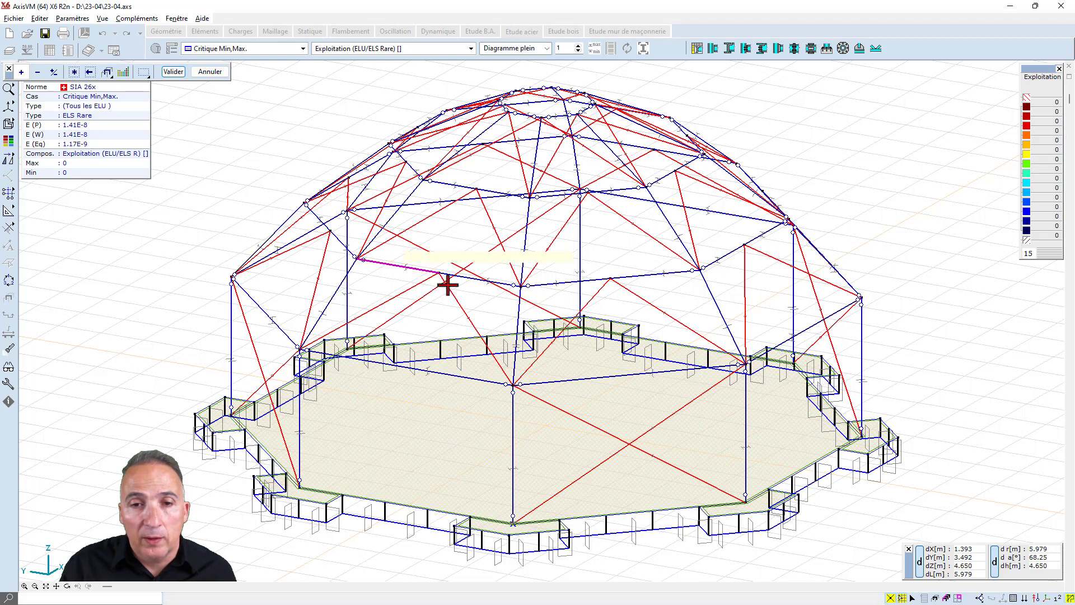
pyautogui.click(468, 283)
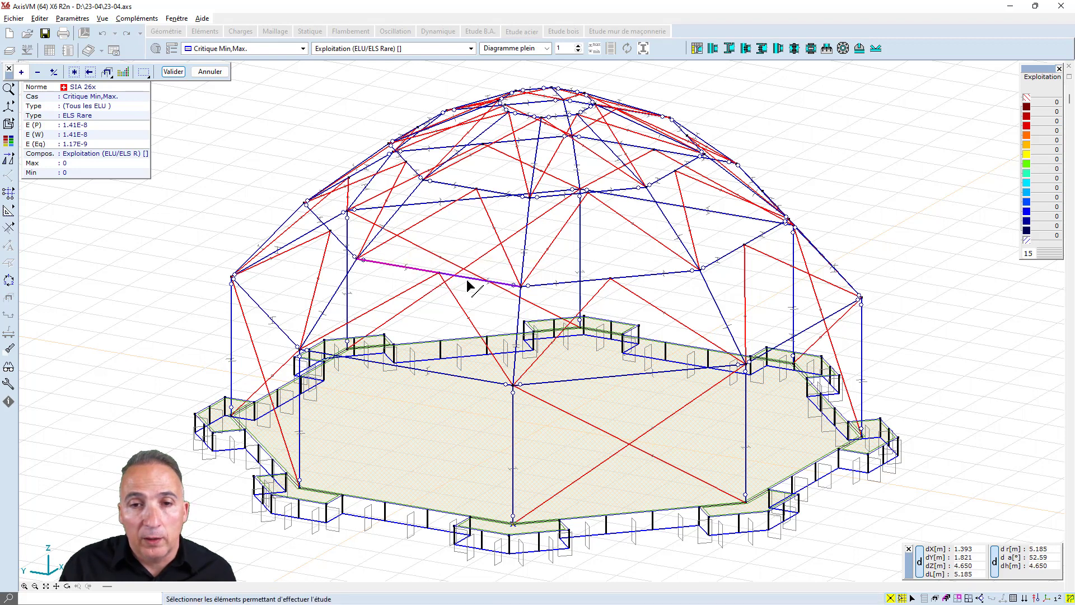
pyautogui.click(176, 73)
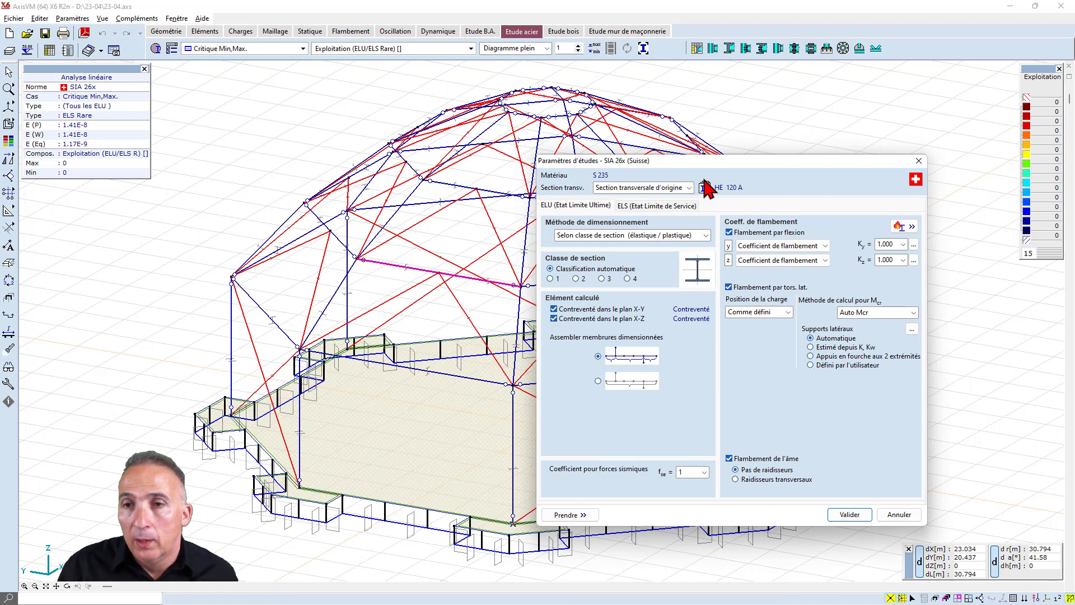
pyautogui.moveTo(767, 162); pyautogui.dragTo(796, 101)
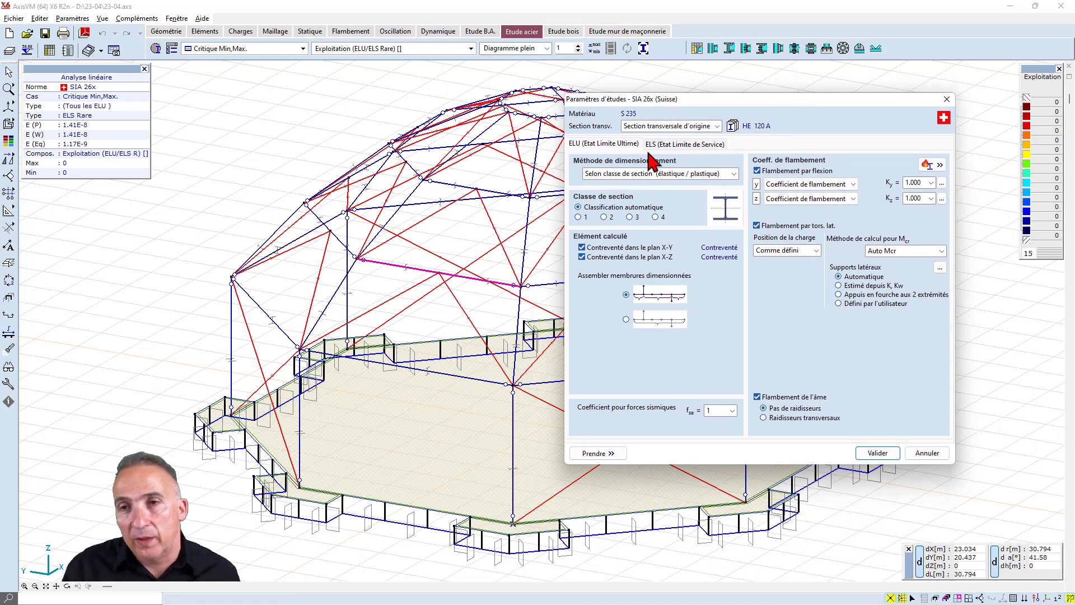
# Examine the beam's cross-section choices and the library's metal I-profiles, keeping the original section.
pyautogui.click(717, 127)
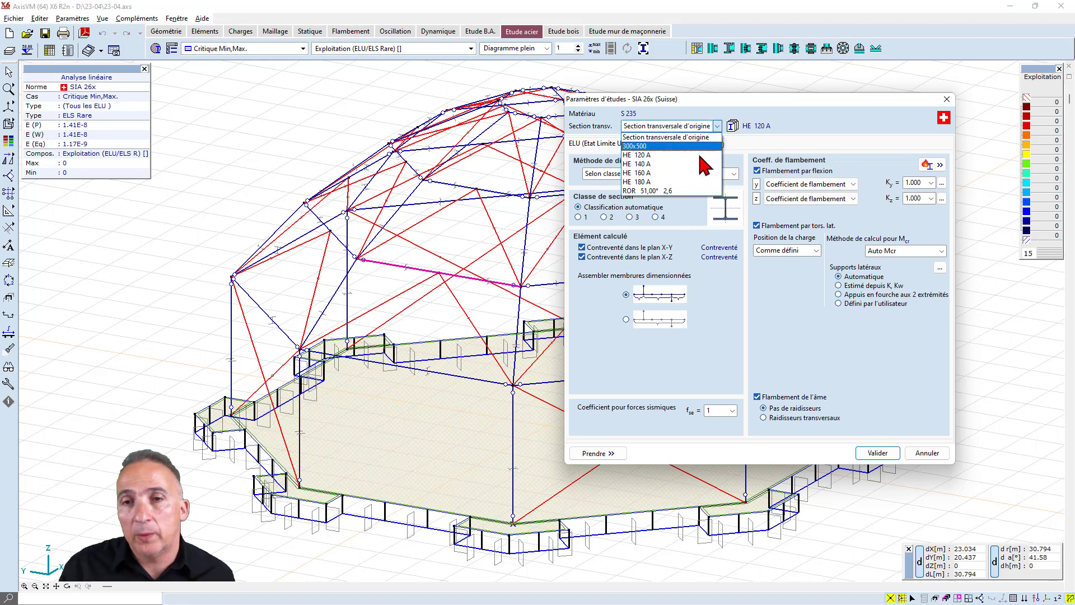
pyautogui.click(719, 125)
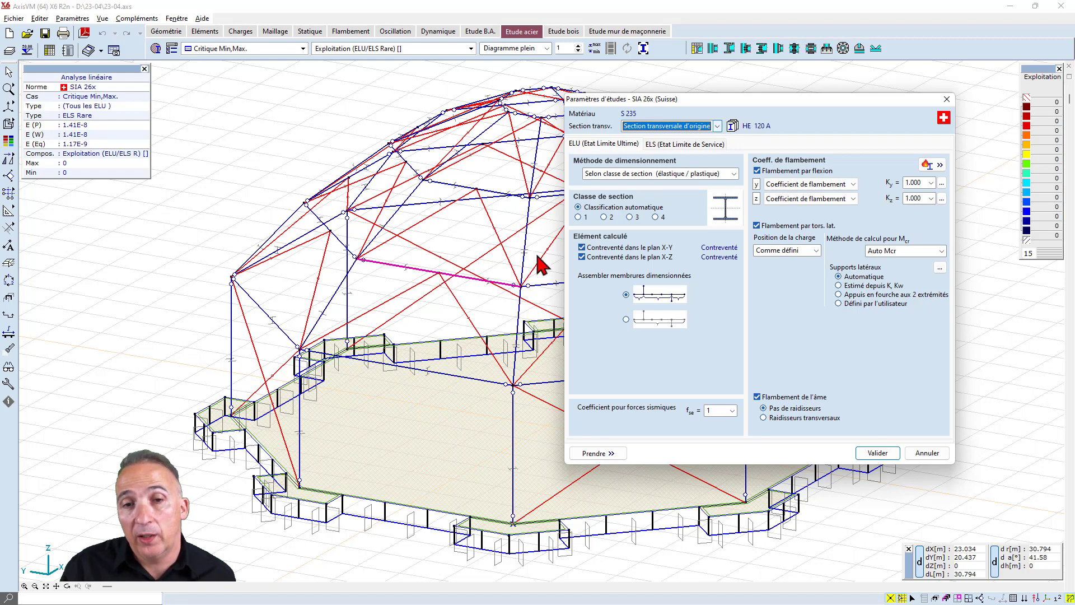
pyautogui.click(733, 126)
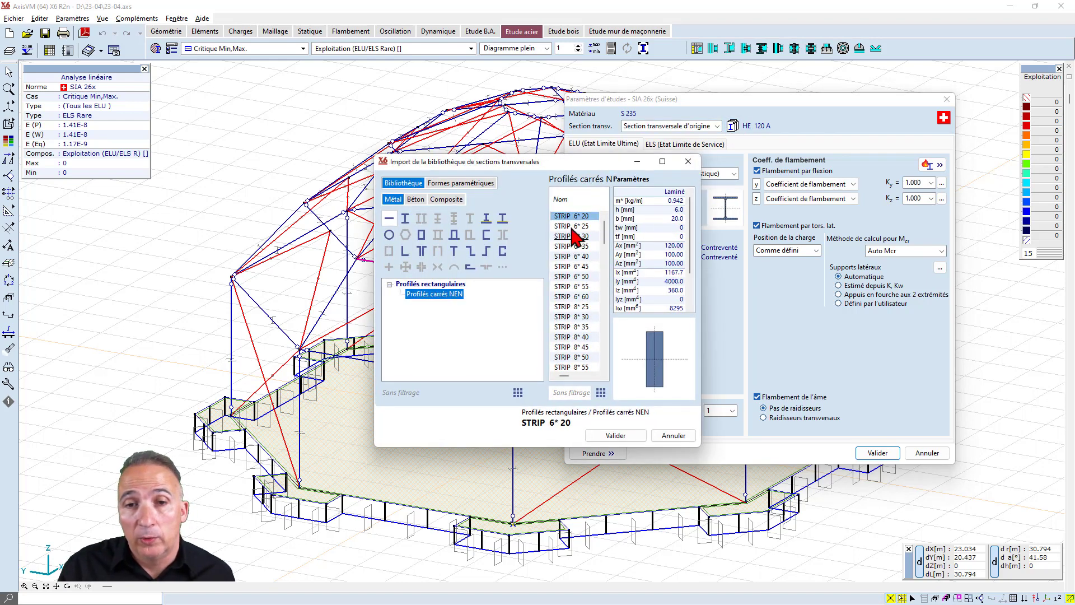
pyautogui.click(405, 218)
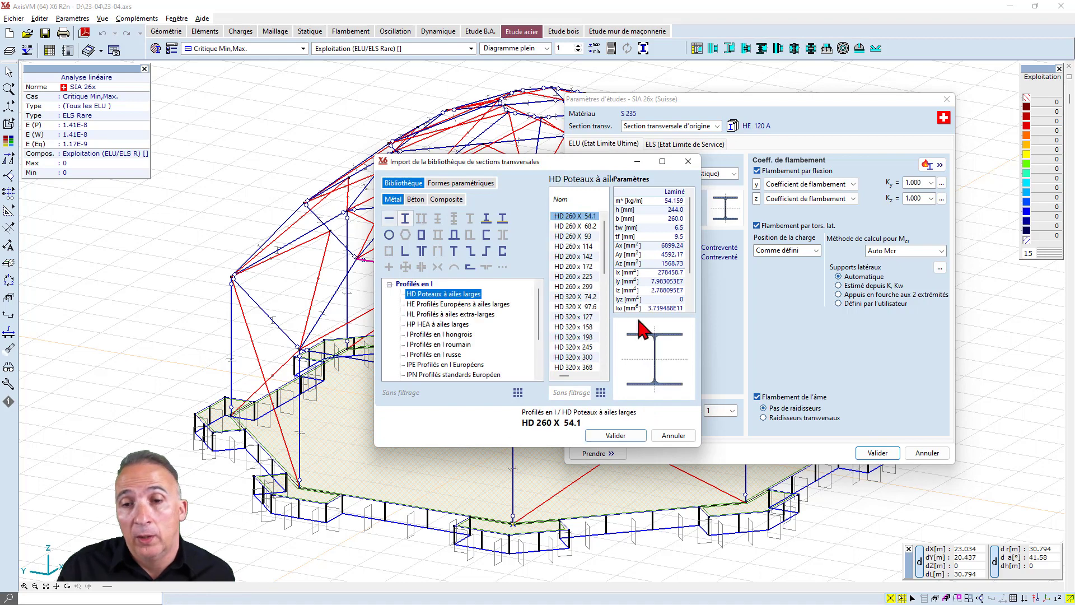
pyautogui.click(678, 438)
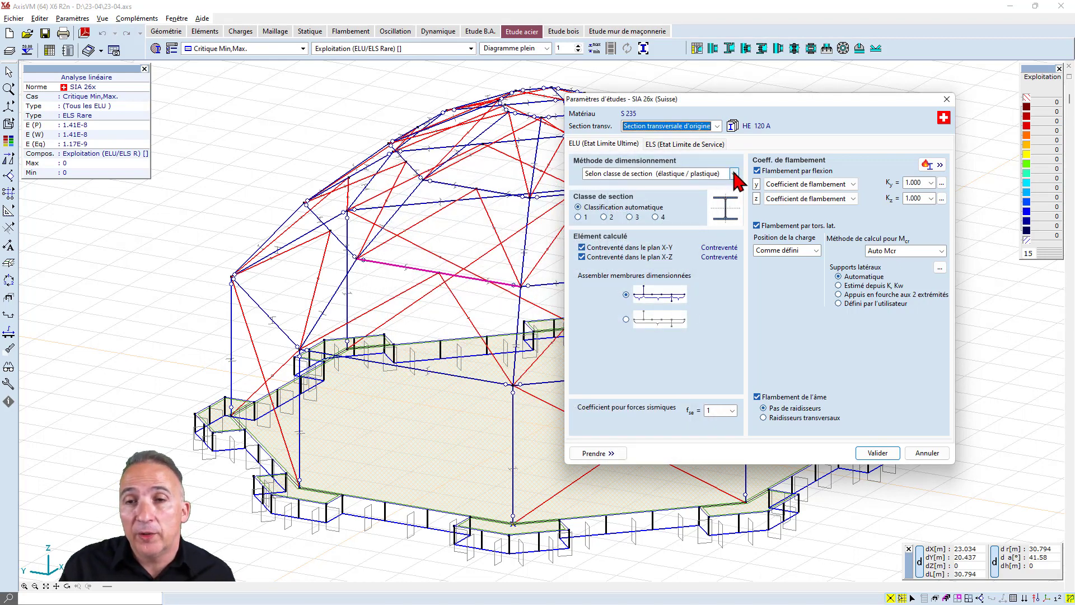
# Try the elastic design method and fixed section classes 1, 2 and 3, returning to the section-class method with automatic classification.
pyautogui.click(734, 174)
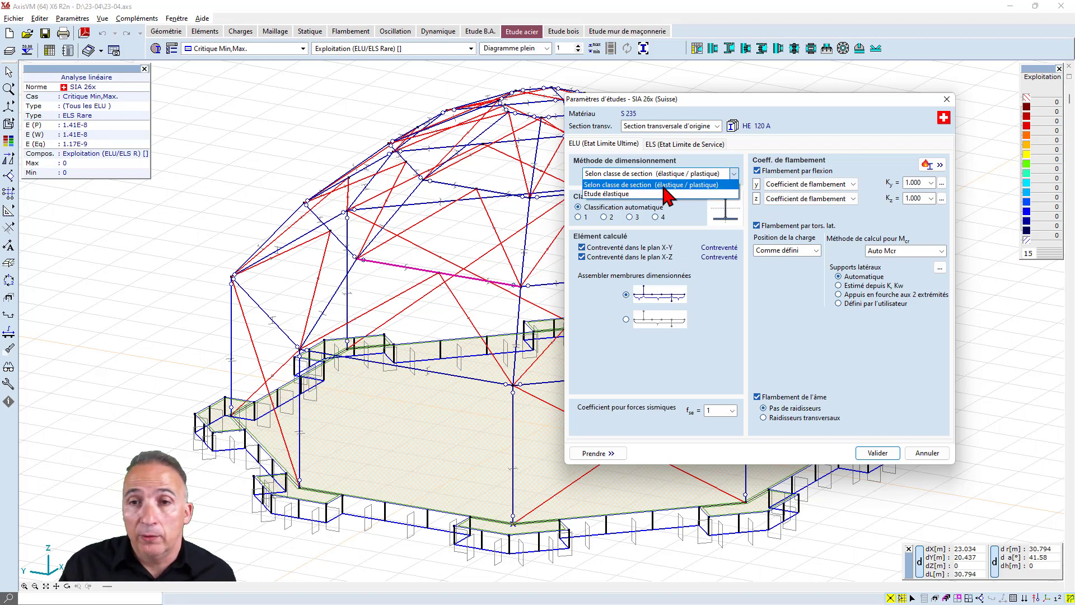
pyautogui.click(645, 194)
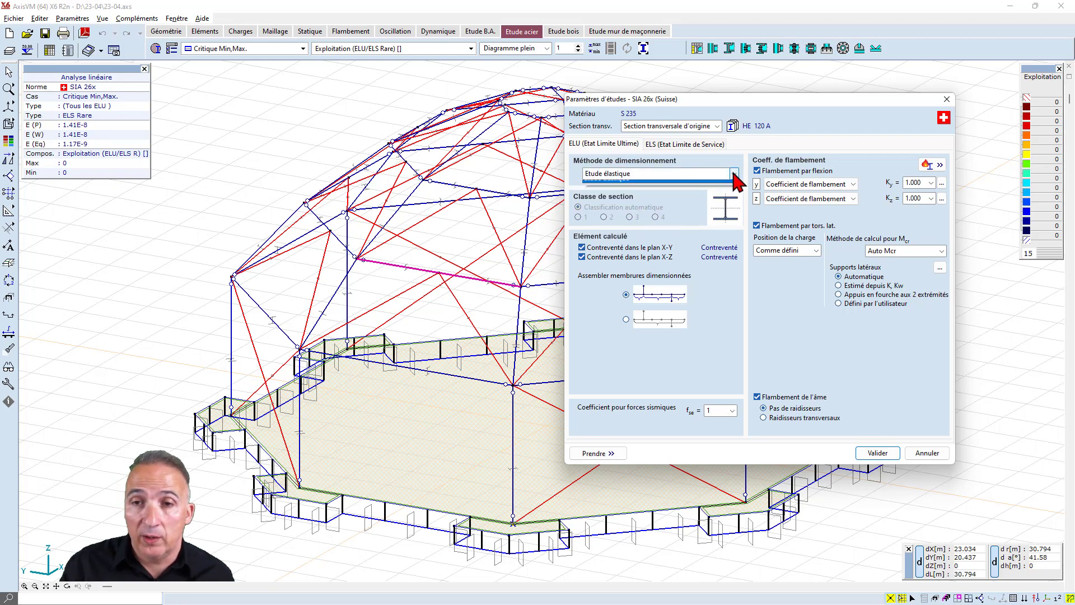
pyautogui.click(734, 174)
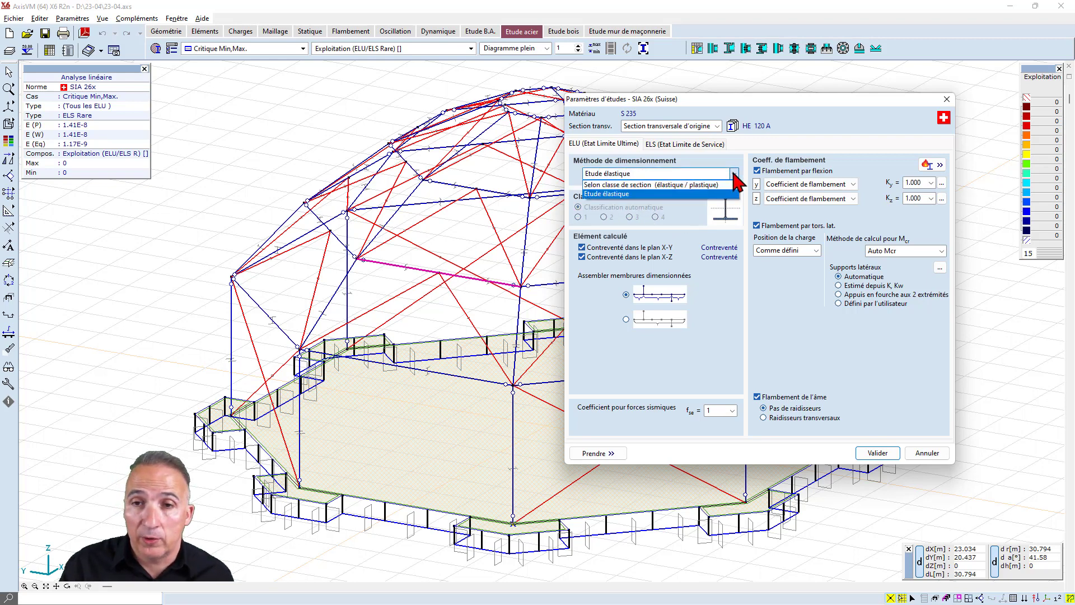
pyautogui.click(689, 185)
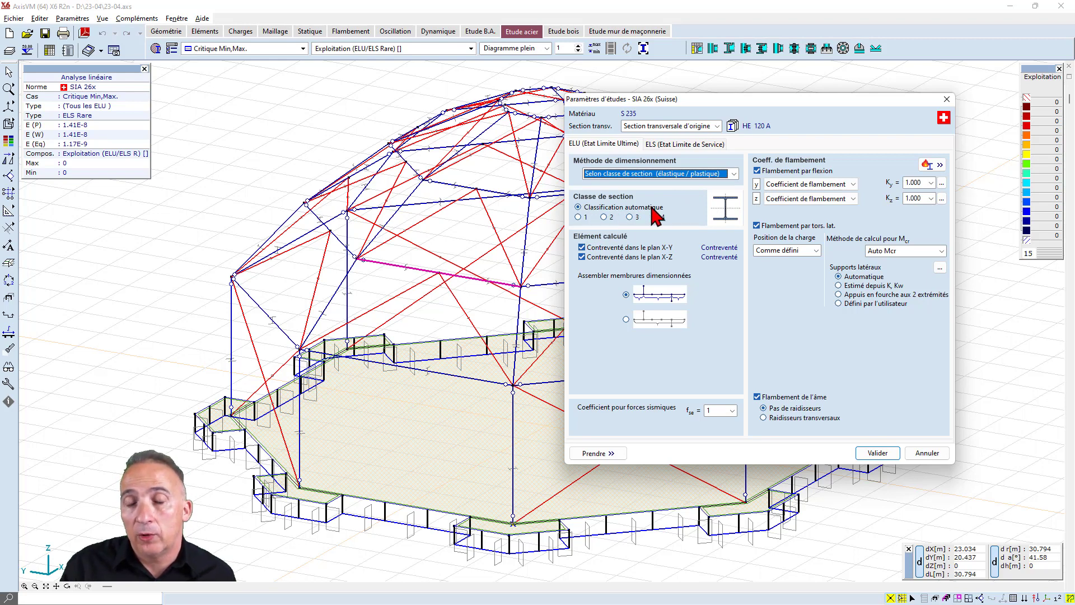
pyautogui.click(579, 217)
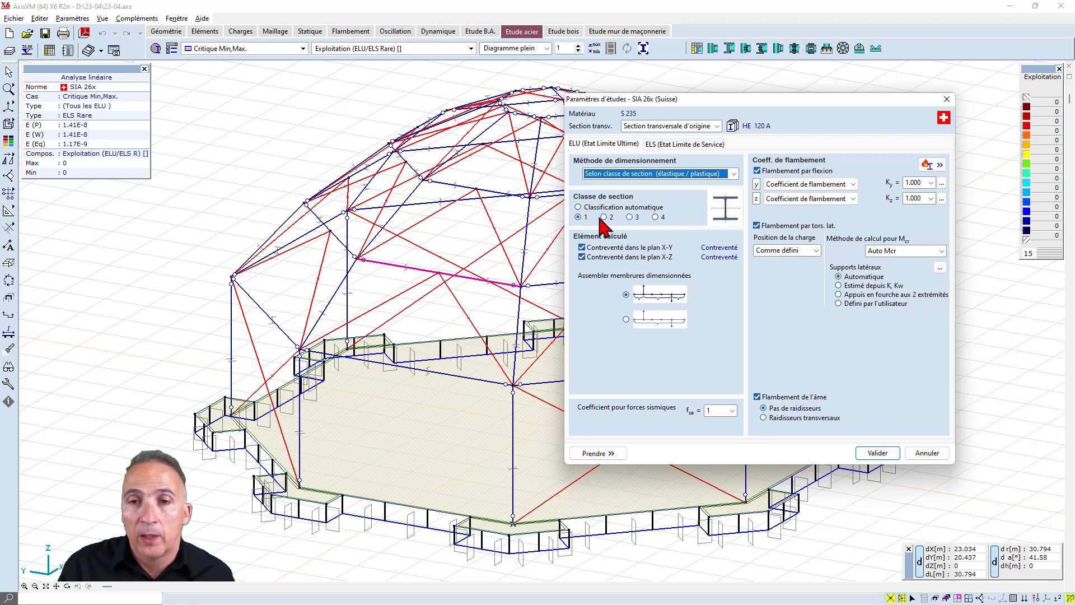
pyautogui.click(604, 218)
pyautogui.click(630, 218)
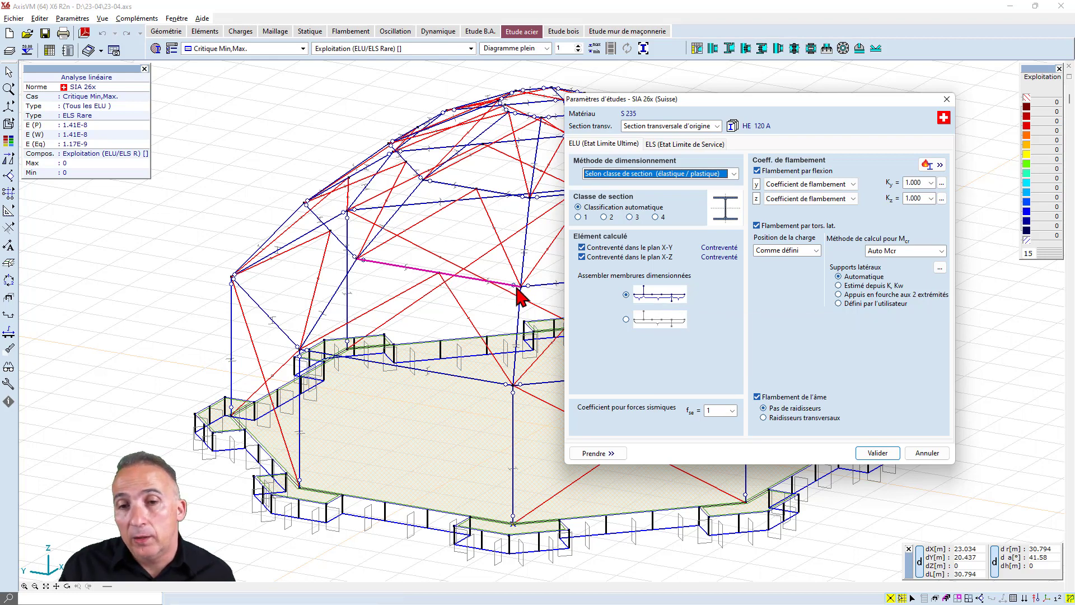
# Switch the beam's option for assembling designed members to the second scheme.
pyautogui.click(626, 319)
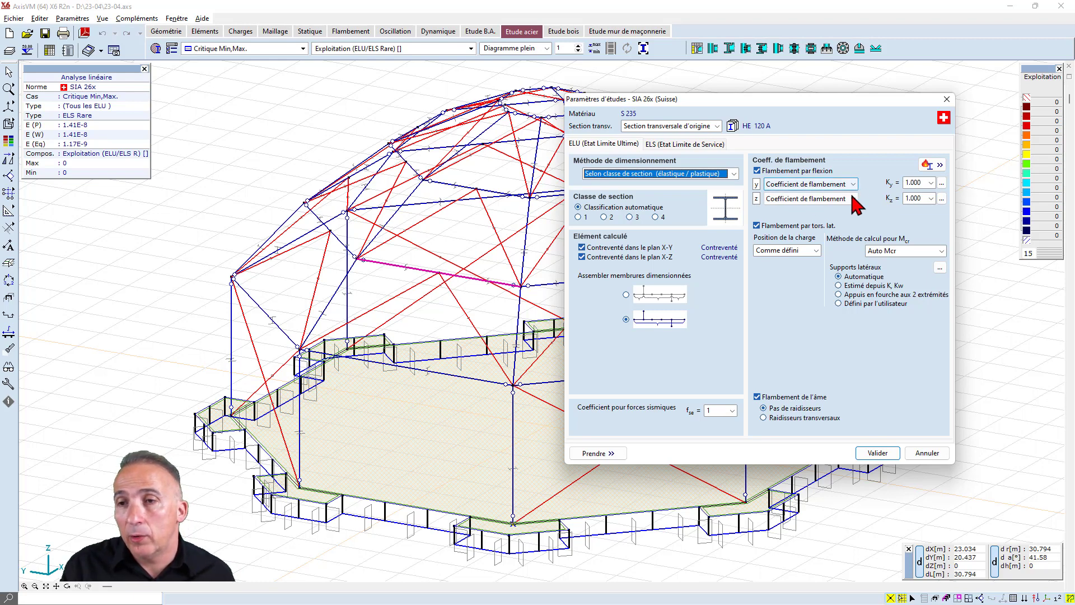
# Try a buckling length and automatic determination for flexural buckling about y, and return to the buckling coefficient.
pyautogui.click(942, 183)
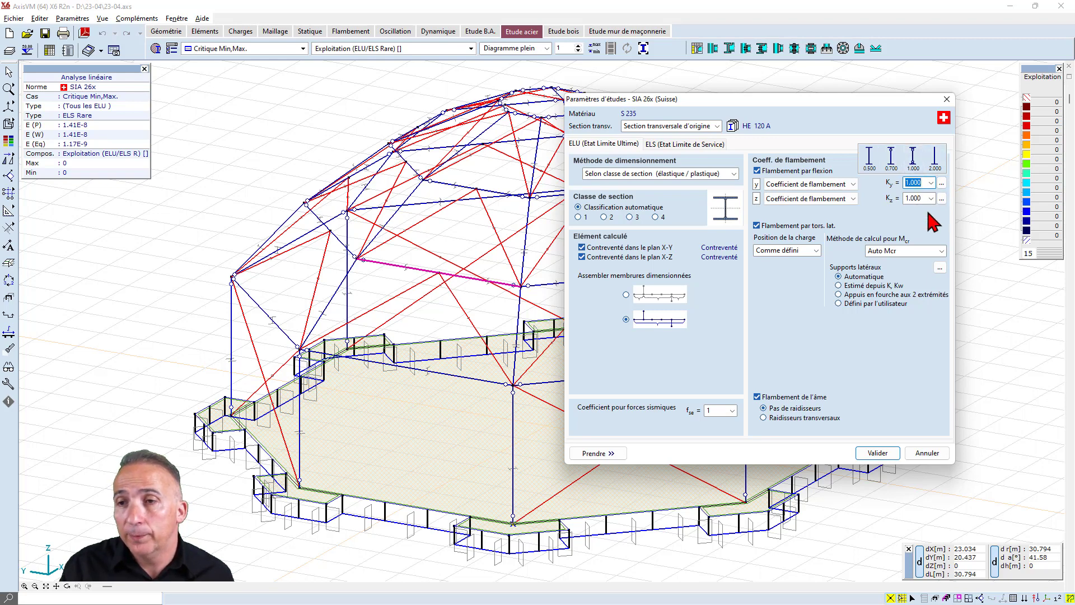
pyautogui.click(854, 184)
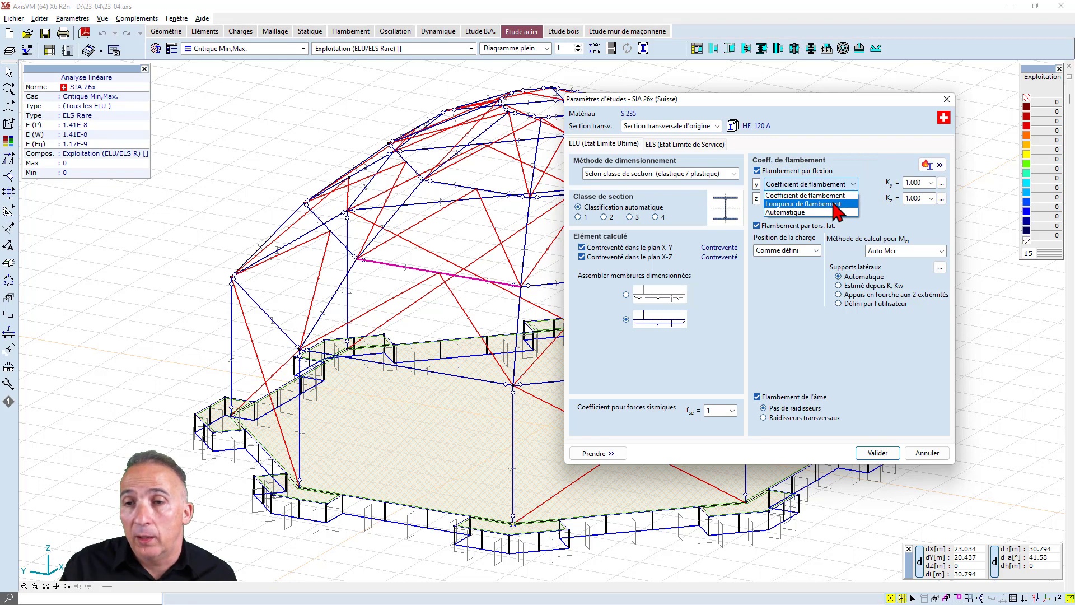
pyautogui.click(835, 203)
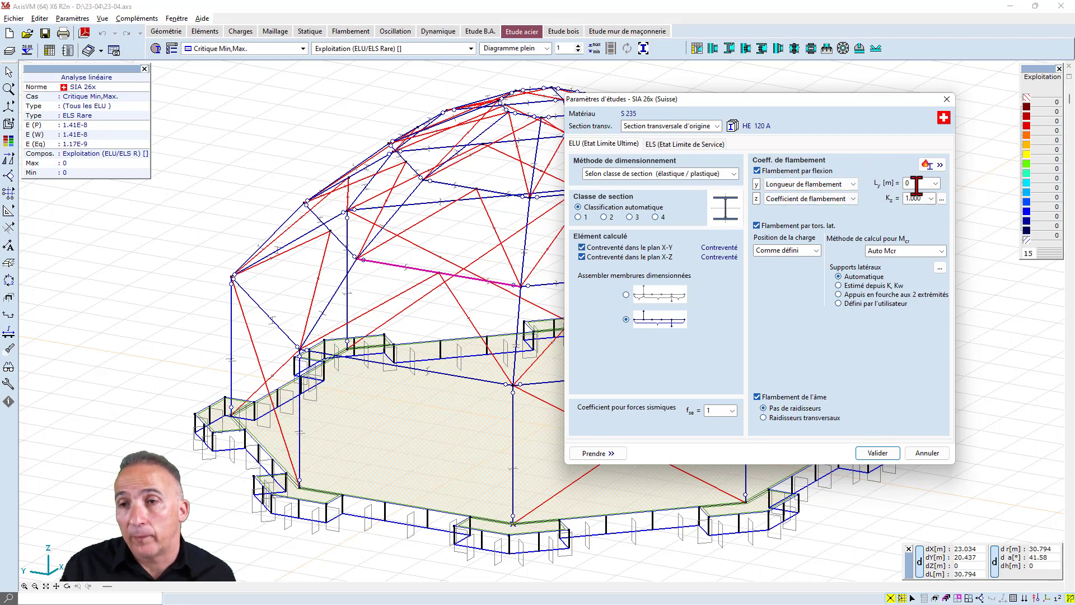
pyautogui.click(840, 184)
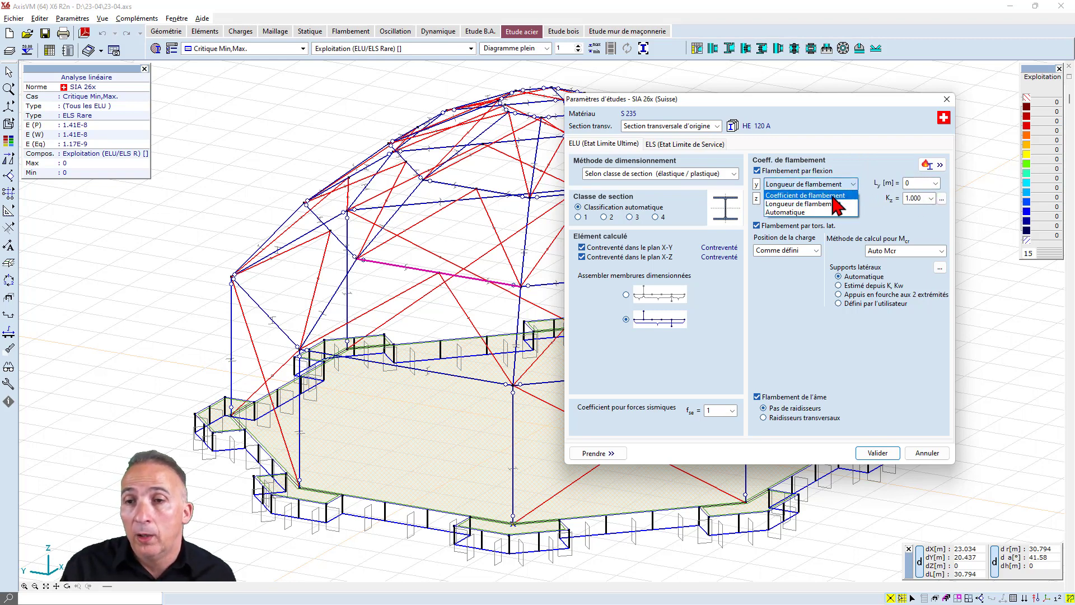
pyautogui.click(830, 212)
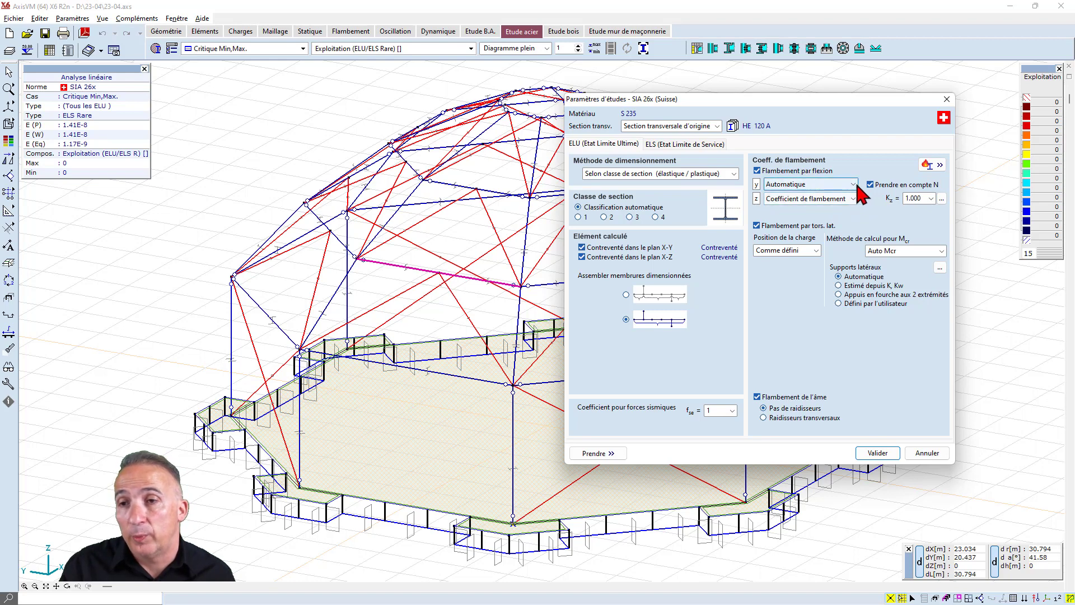
pyautogui.click(840, 184)
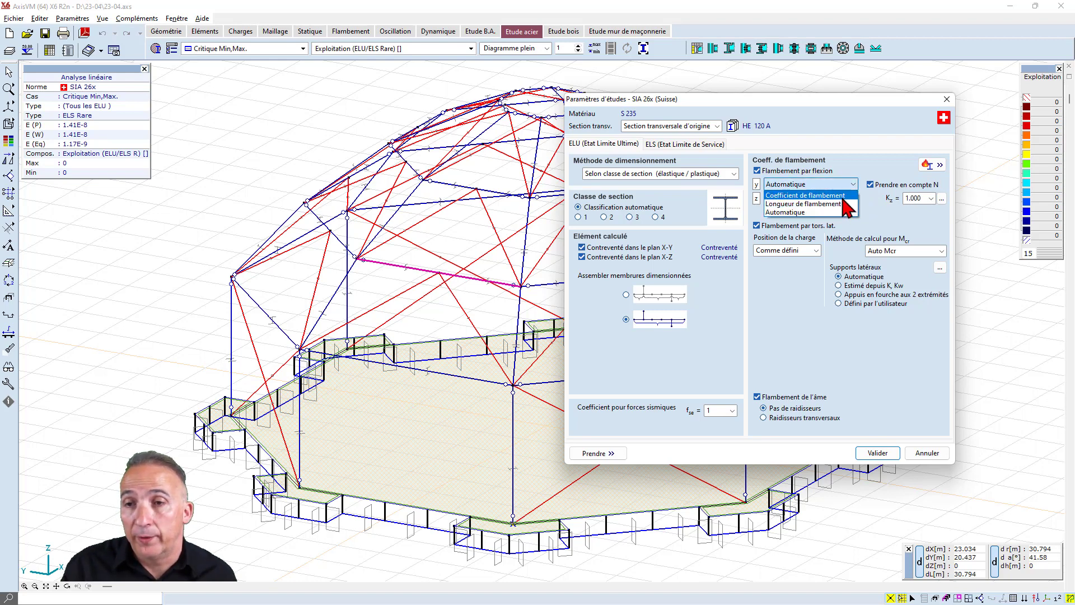
pyautogui.click(844, 196)
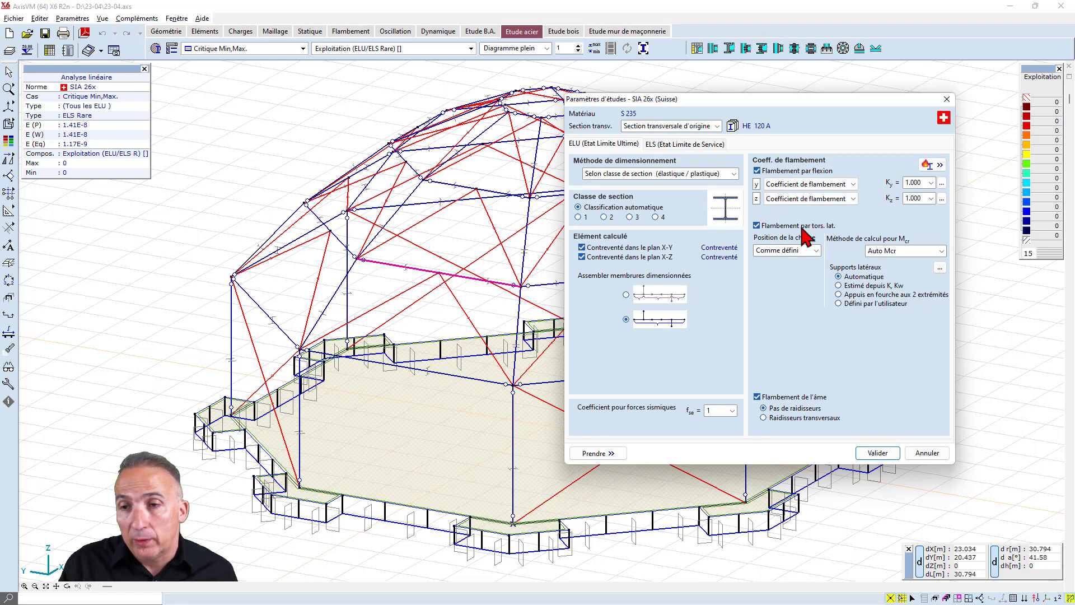
# Try a custom load position for lateral torsional buckling, and return it to Comme défini.
pyautogui.click(816, 251)
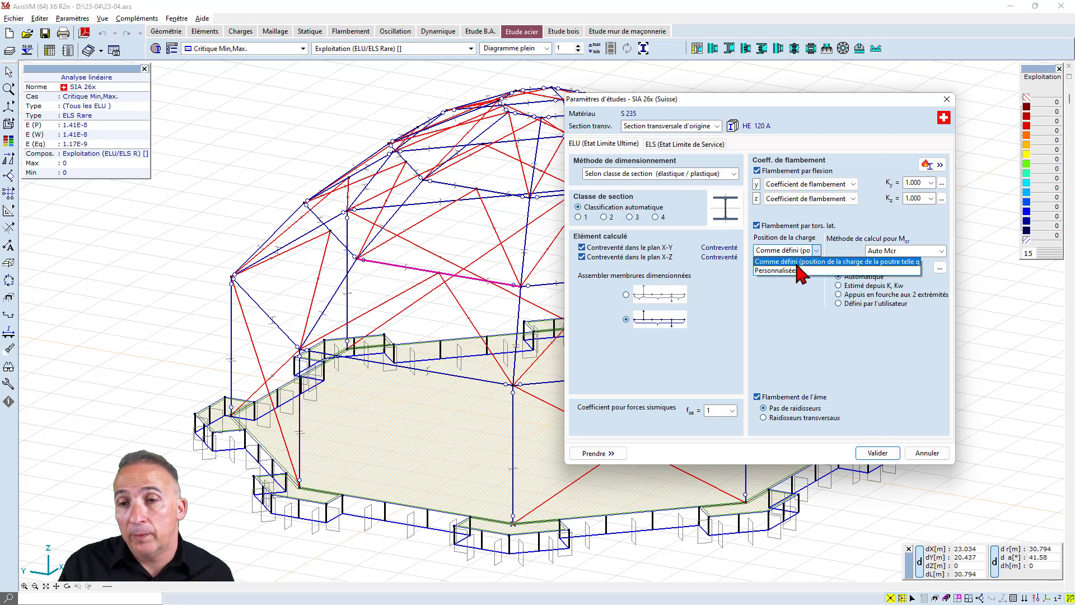
pyautogui.click(799, 271)
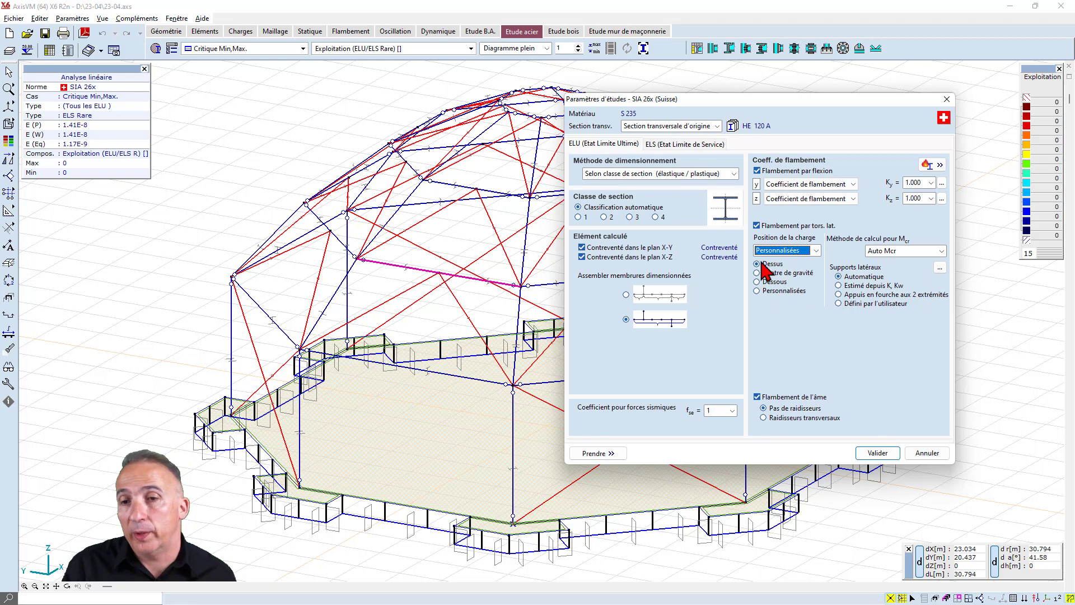
pyautogui.click(810, 250)
pyautogui.click(795, 262)
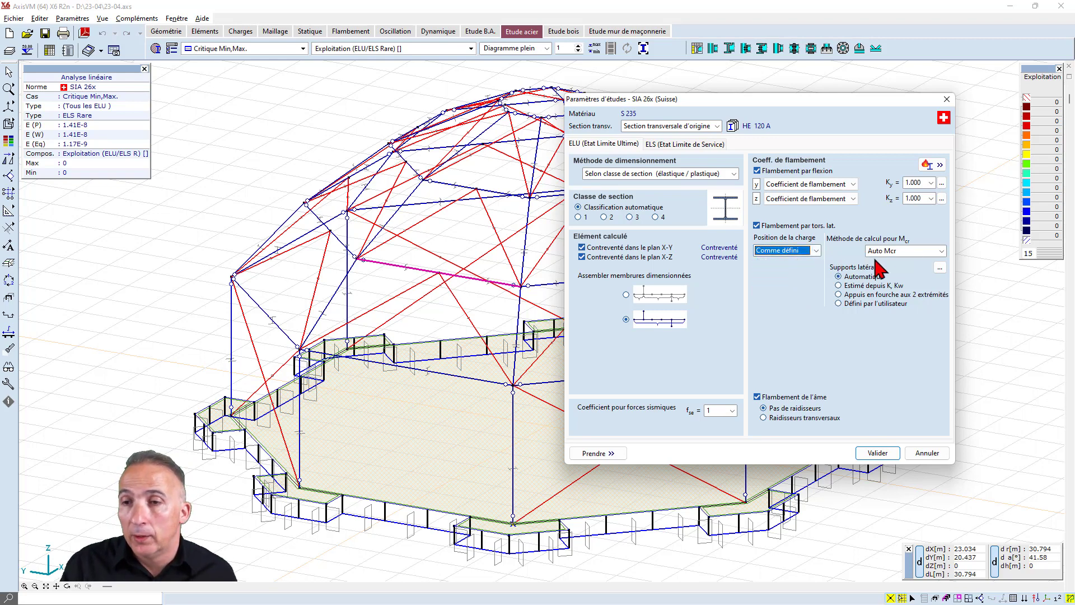
# Try C1 Formule LOPEZ and C1, C2, C3 personnalisés for calculating Mcr, and select Défini par l'utilisateur.
pyautogui.click(942, 251)
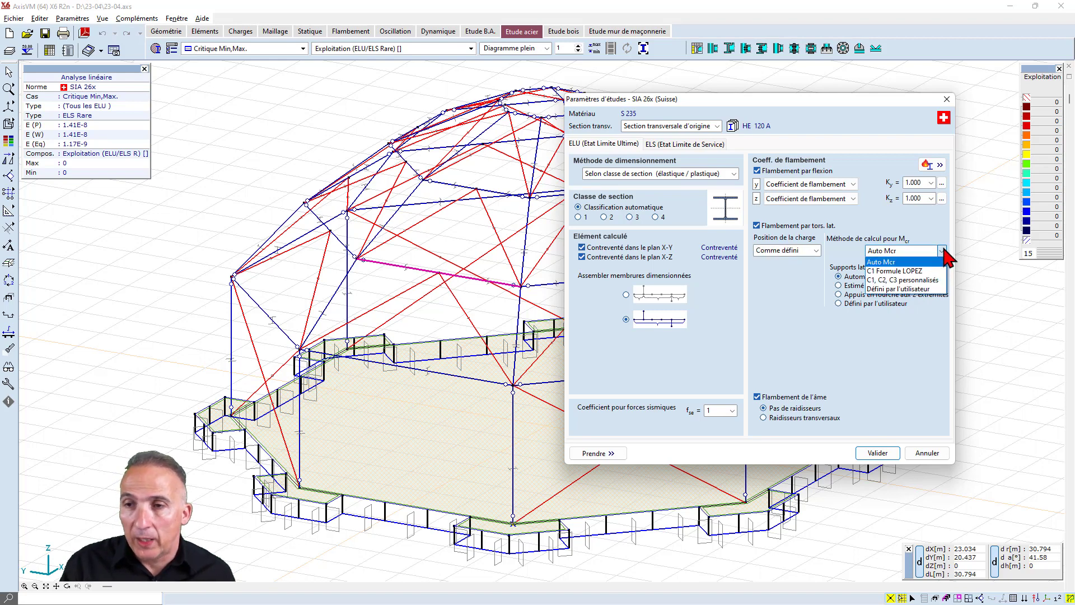
pyautogui.click(902, 272)
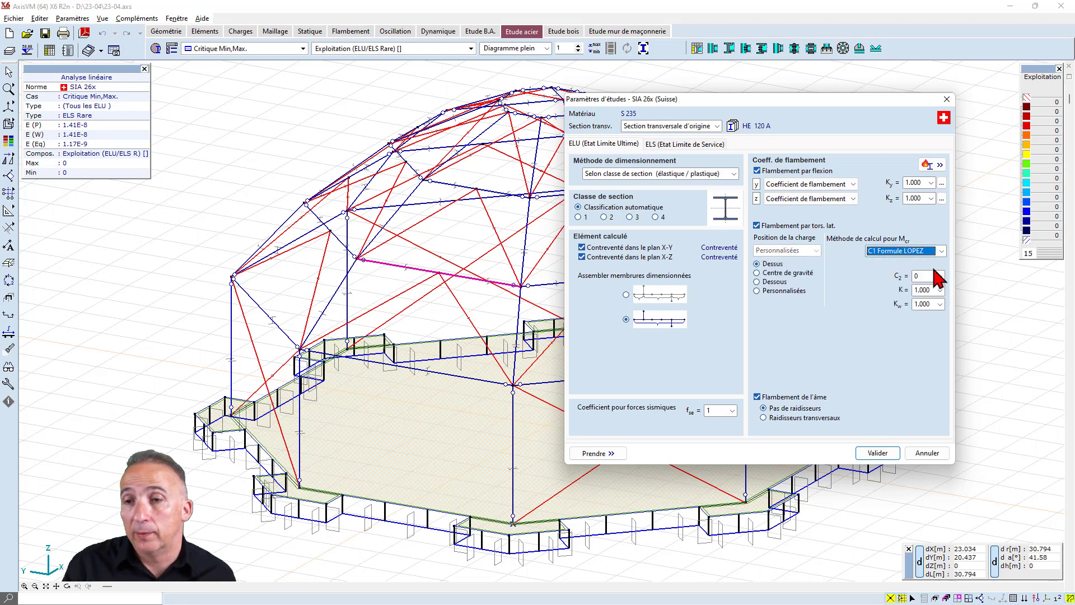
pyautogui.click(942, 252)
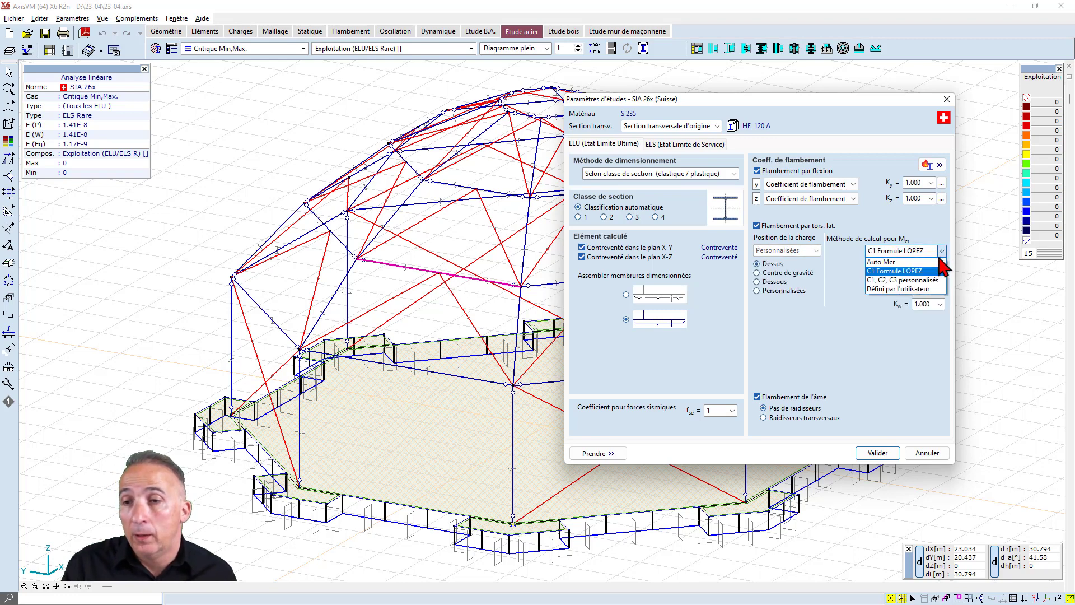
pyautogui.click(913, 280)
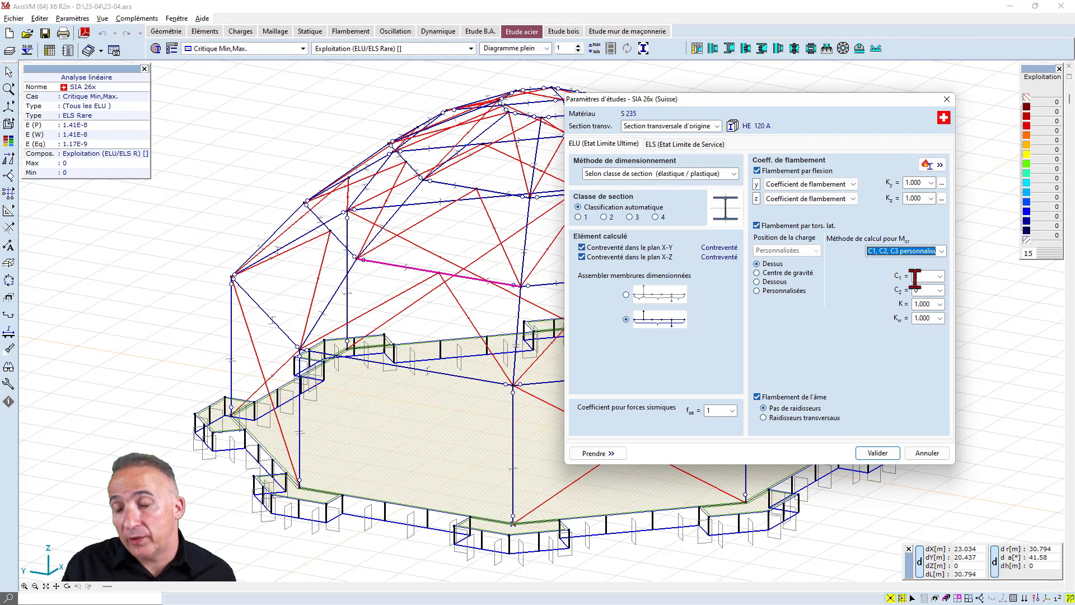
pyautogui.click(942, 251)
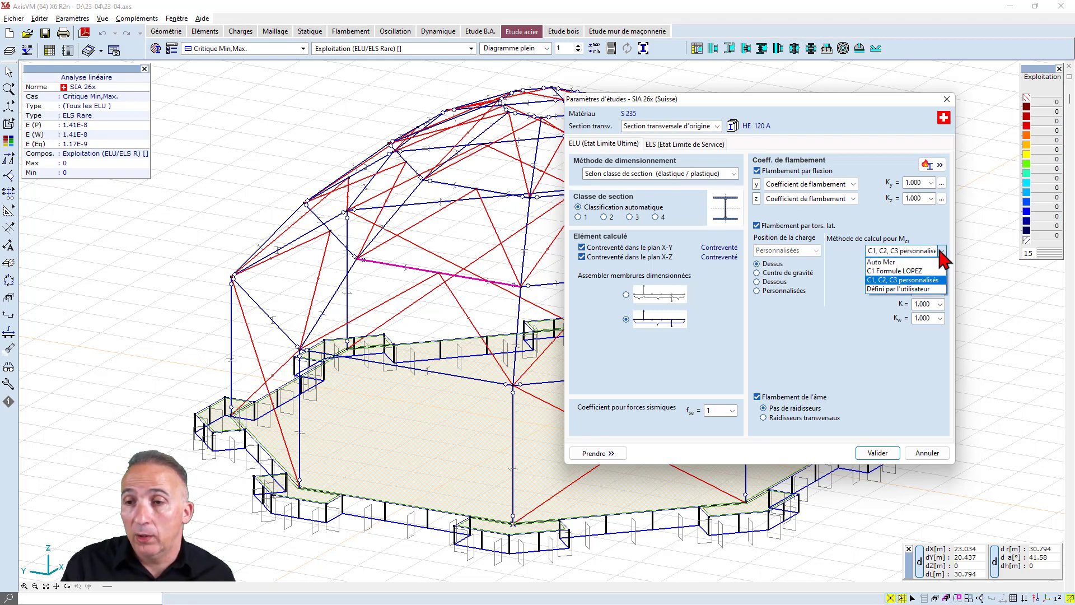
pyautogui.click(904, 294)
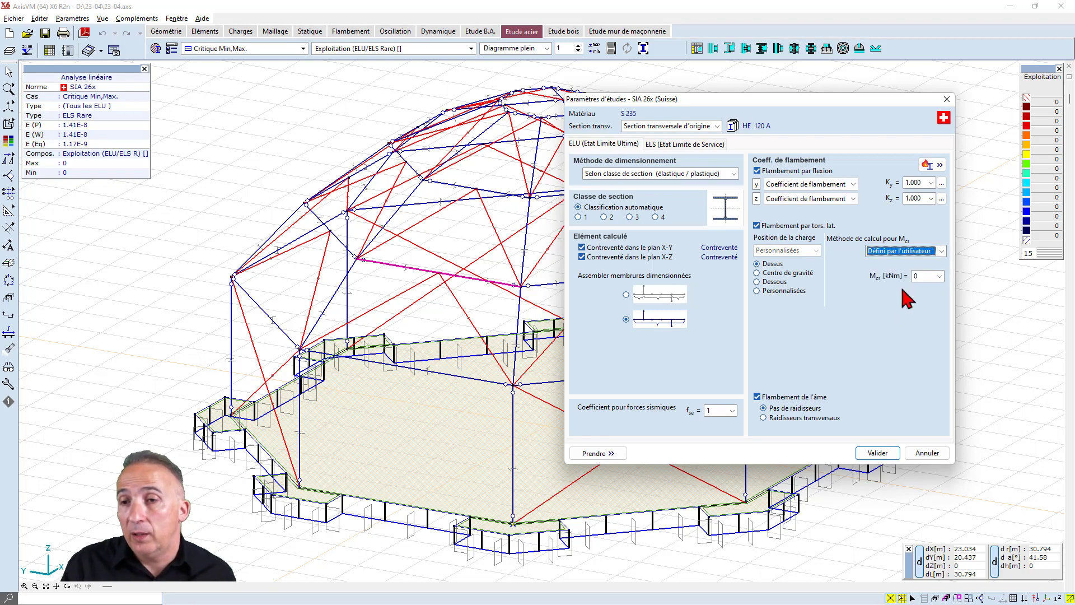
# Set the beam's Mcr calculation method to Auto Mcr, apply its design parameters, and dismiss the steel design messages.
pyautogui.click(942, 255)
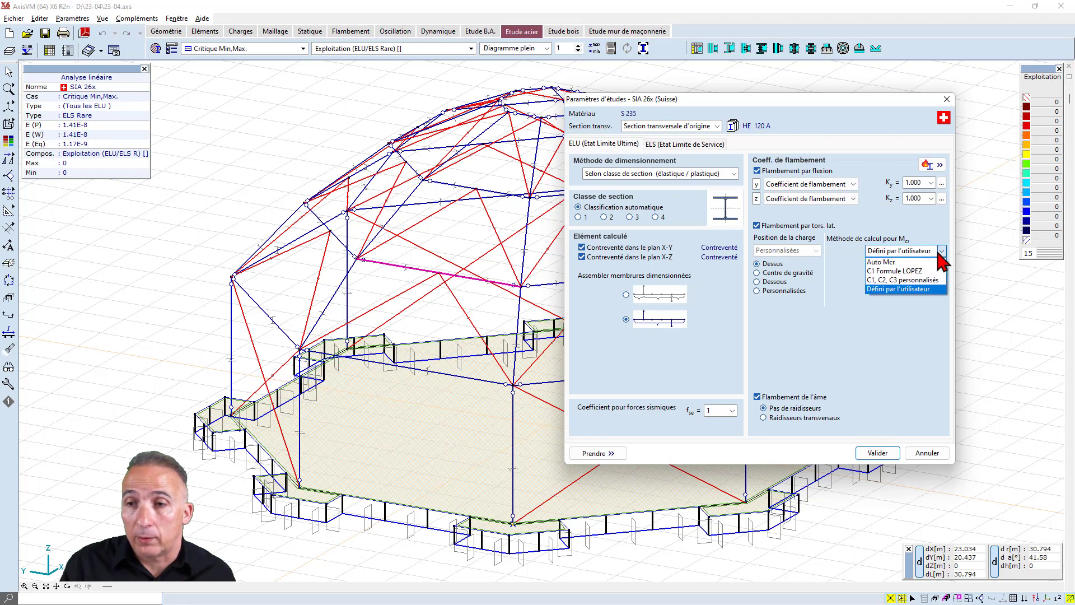
pyautogui.click(890, 262)
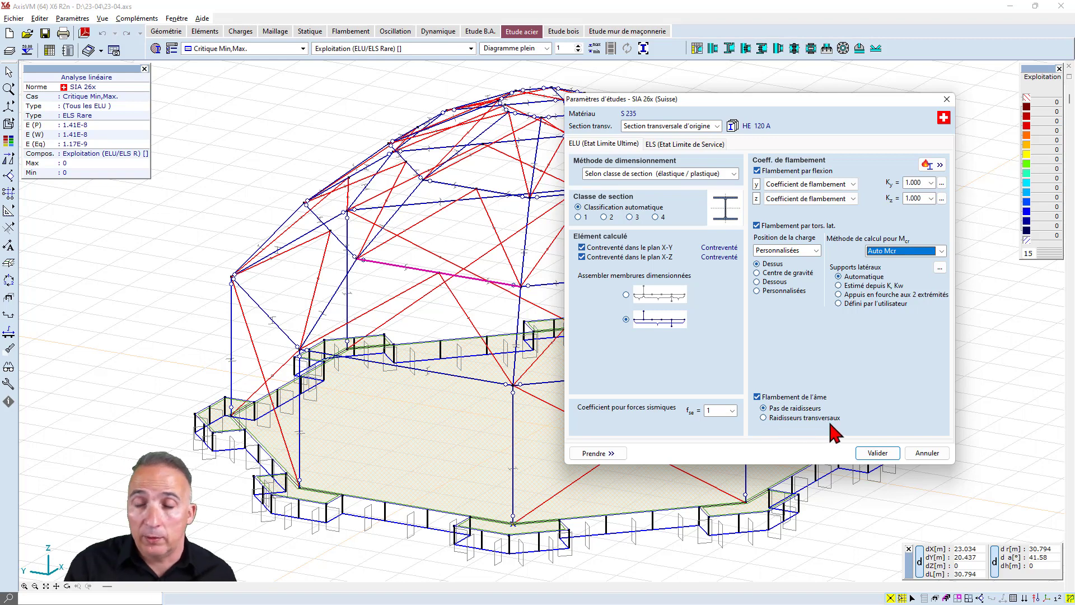
pyautogui.click(878, 453)
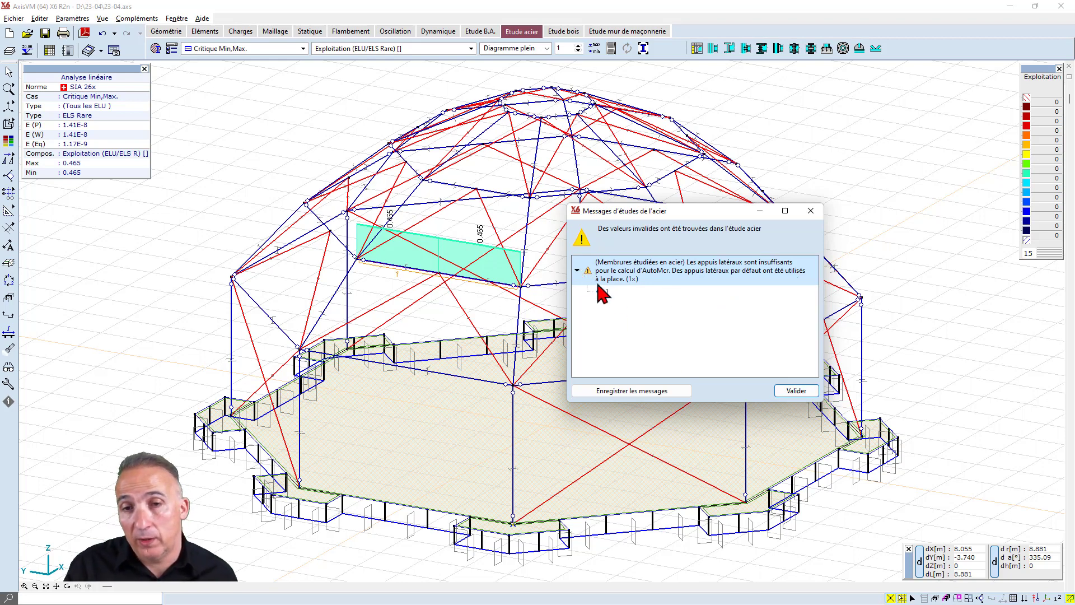
pyautogui.click(789, 393)
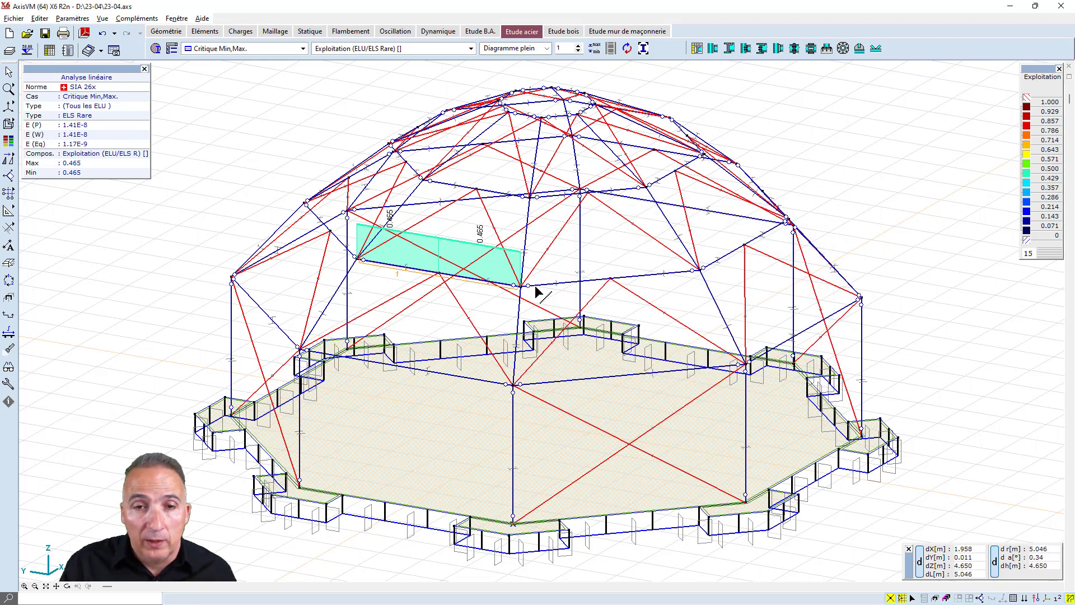
# Reopen the same beam's design parameters and generate default lateral and torsional supports for its Auto Mcr calculation.
pyautogui.moveTo(418, 274)
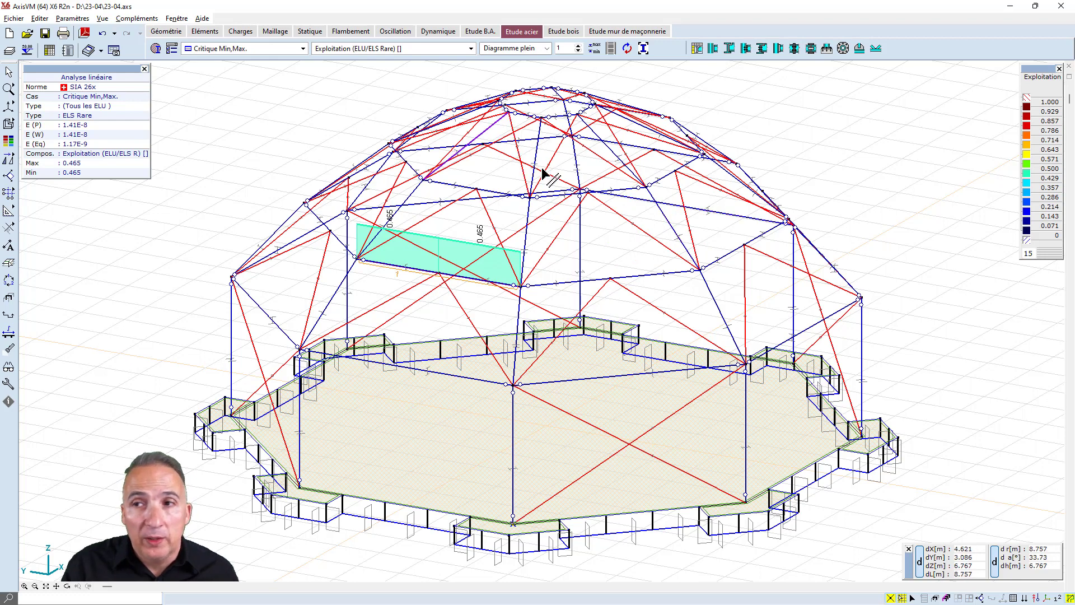
pyautogui.click(156, 48)
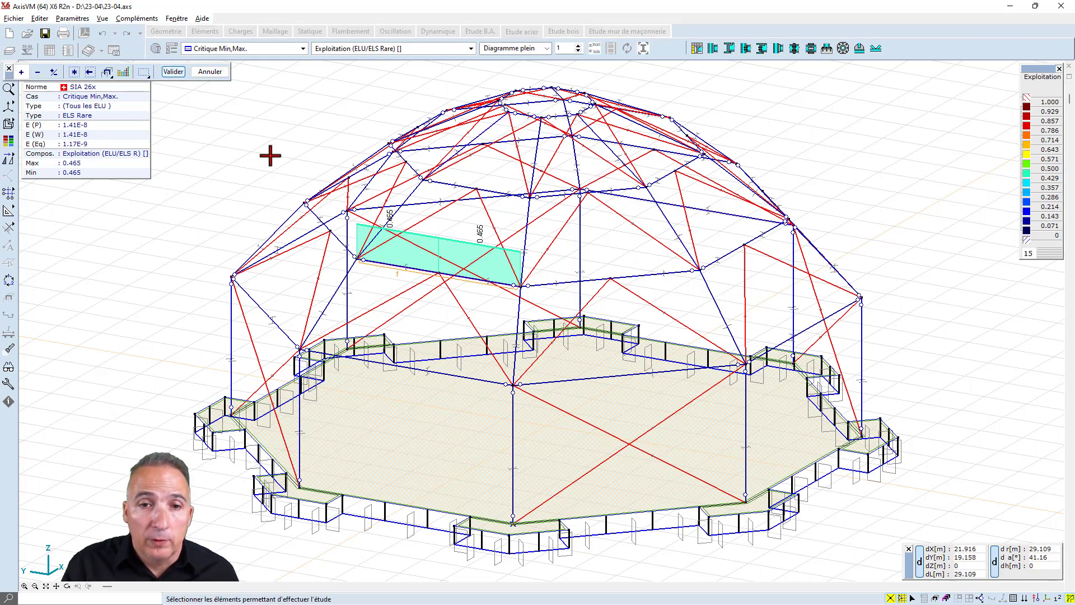
pyautogui.click(384, 264)
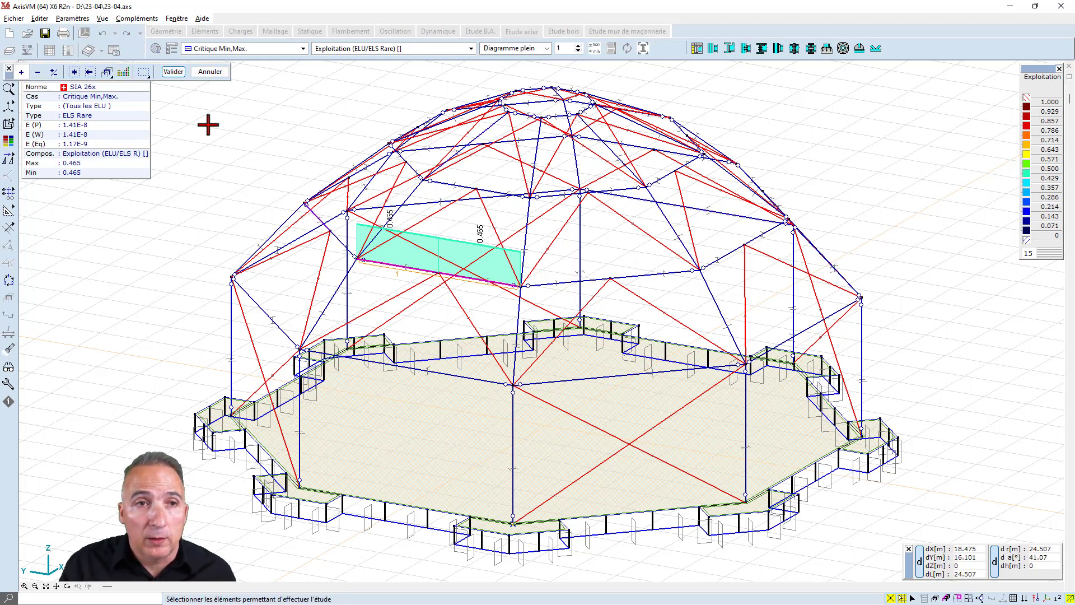
pyautogui.click(178, 72)
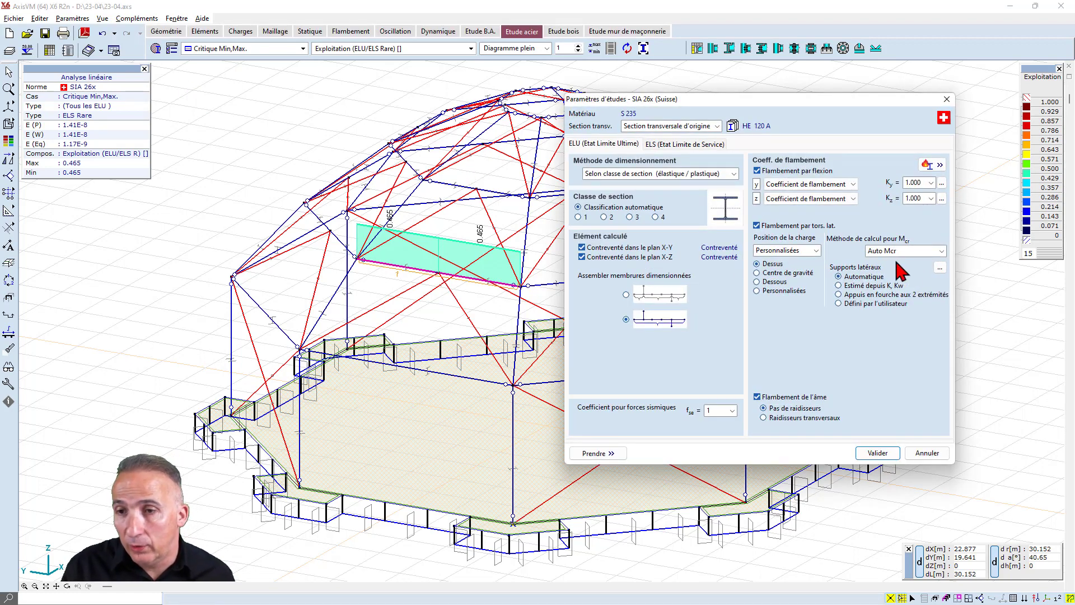
pyautogui.click(940, 268)
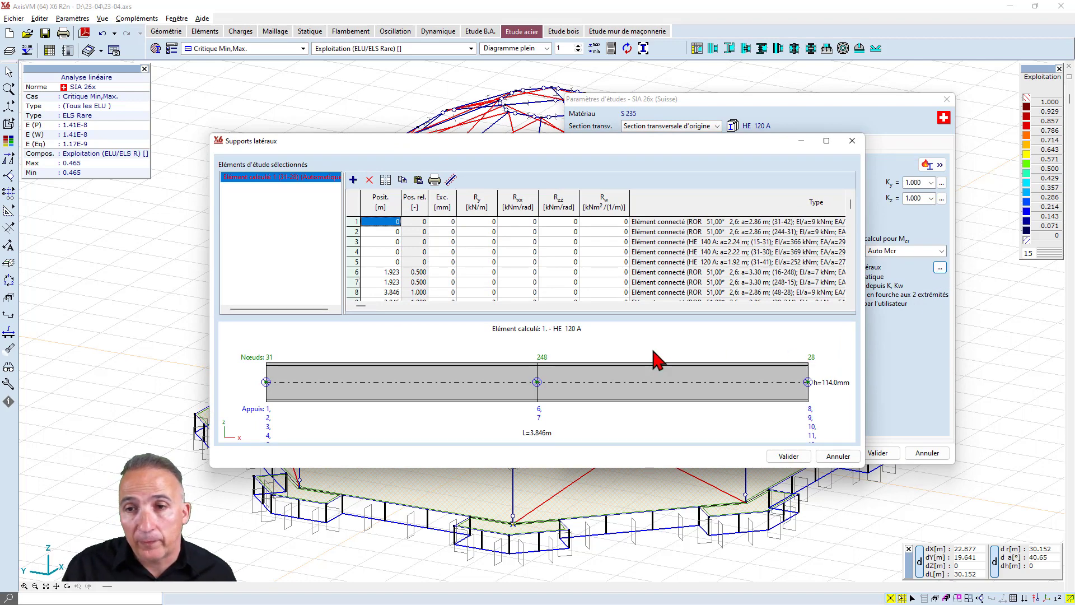
pyautogui.click(788, 455)
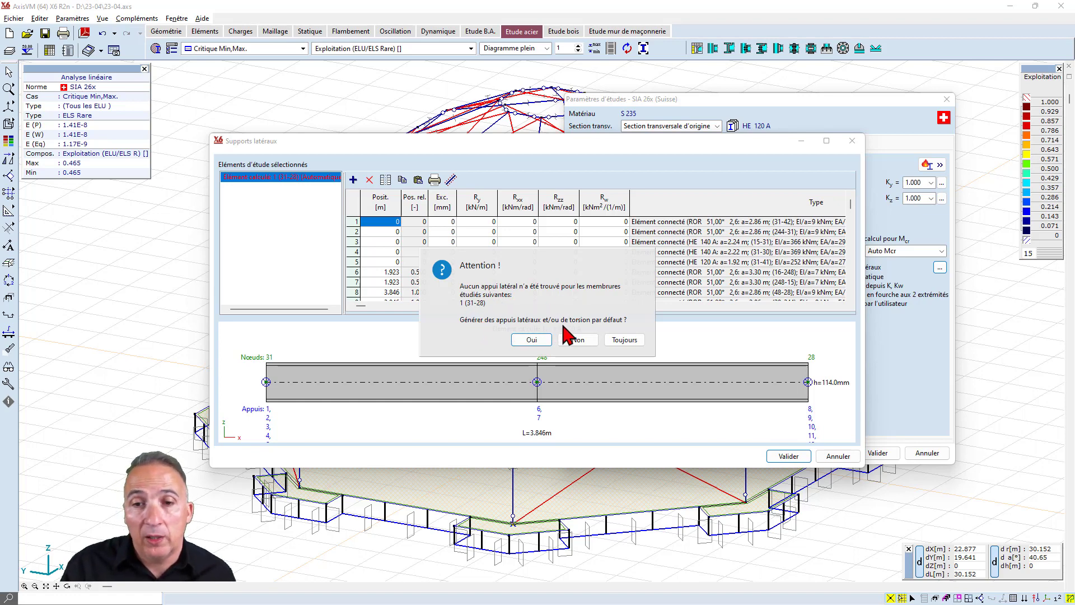
pyautogui.click(532, 340)
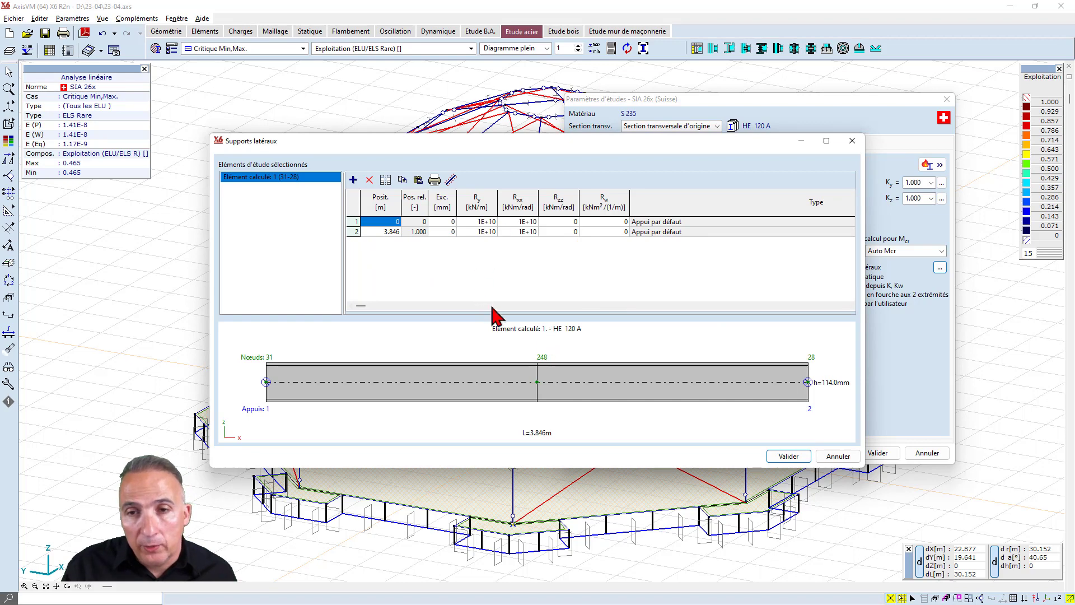
pyautogui.click(788, 457)
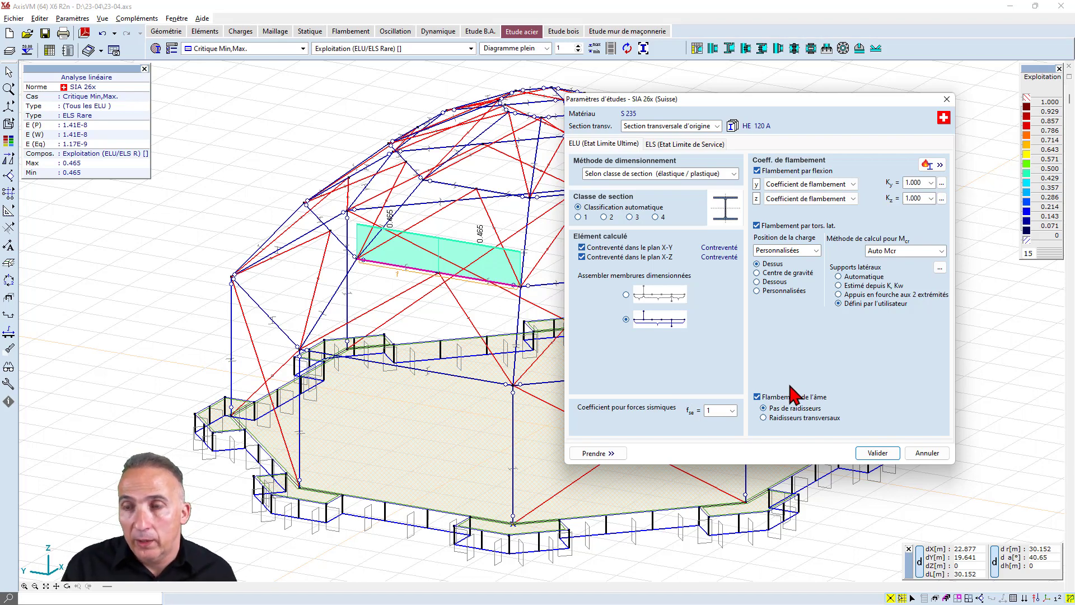
# Try the uy and uz counter-deflections and their curve options in the ELS parameters, and disable both again.
pyautogui.click(694, 145)
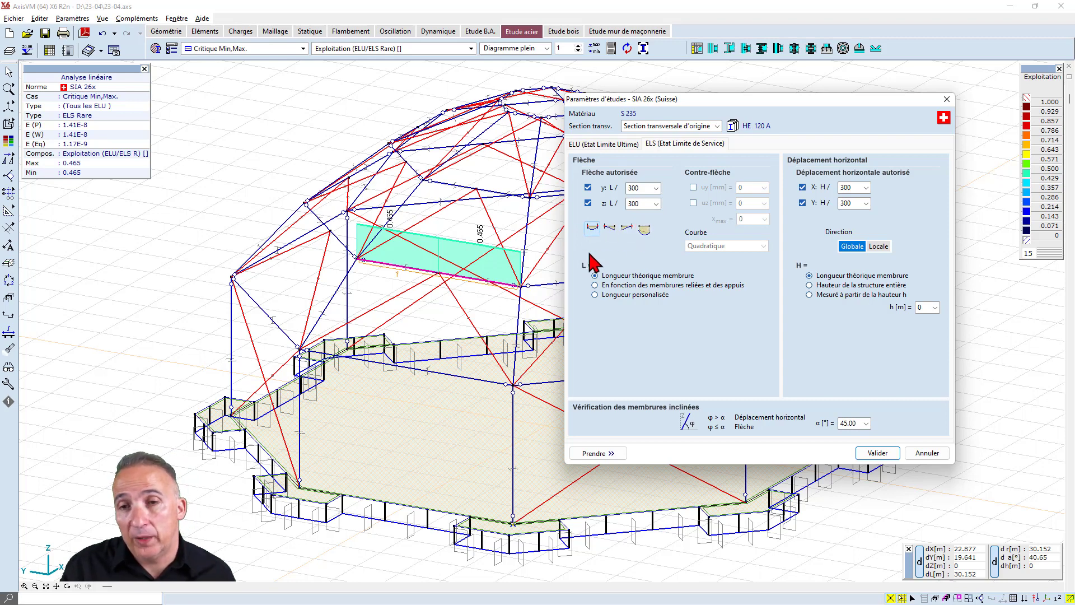
pyautogui.click(695, 188)
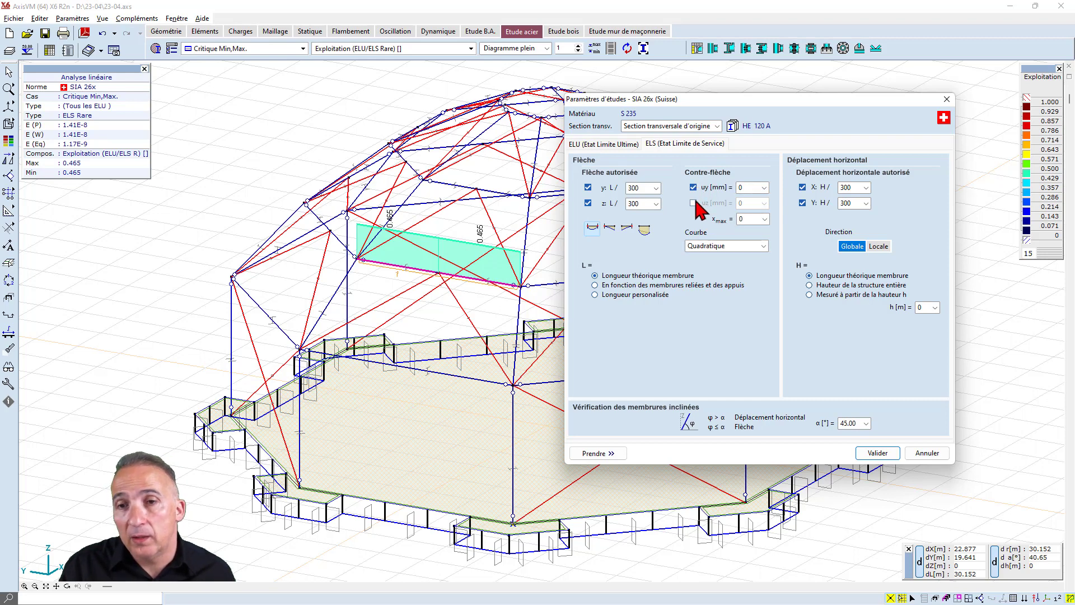
pyautogui.click(694, 190)
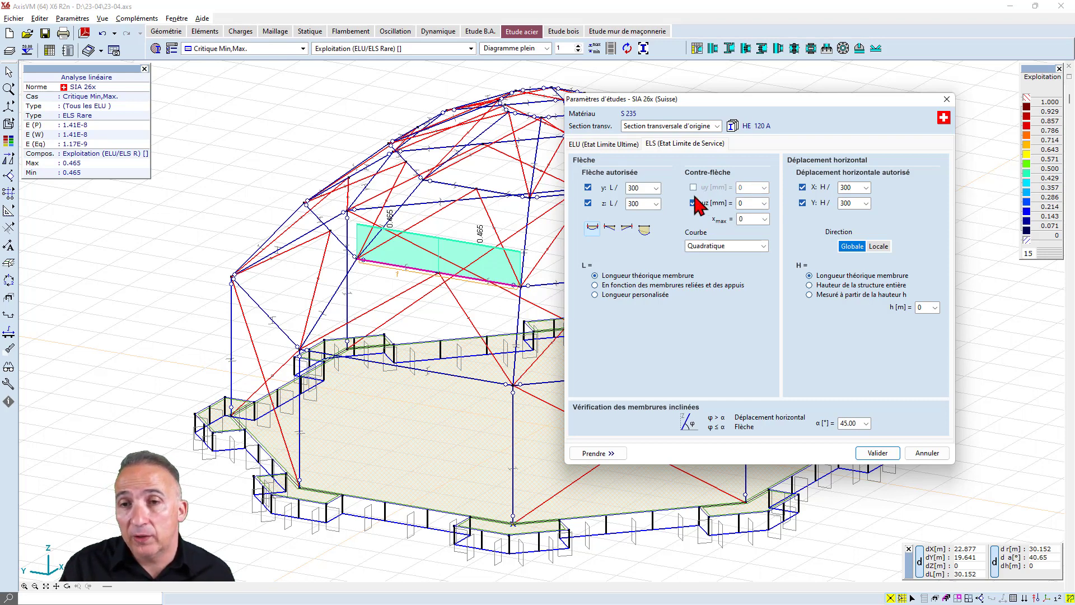
pyautogui.click(694, 188)
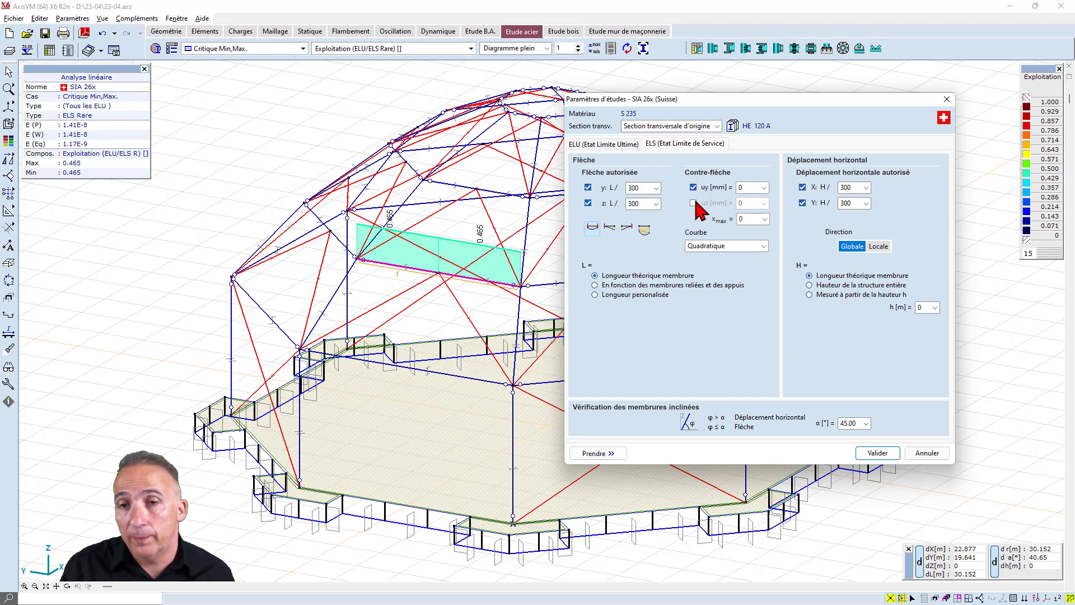
pyautogui.click(763, 245)
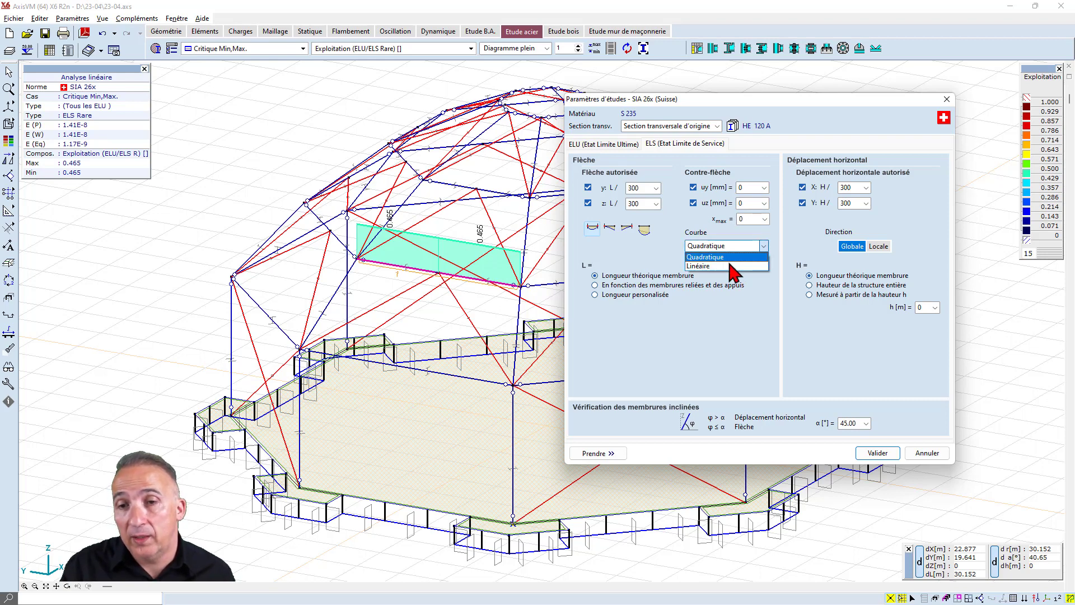
pyautogui.click(693, 191)
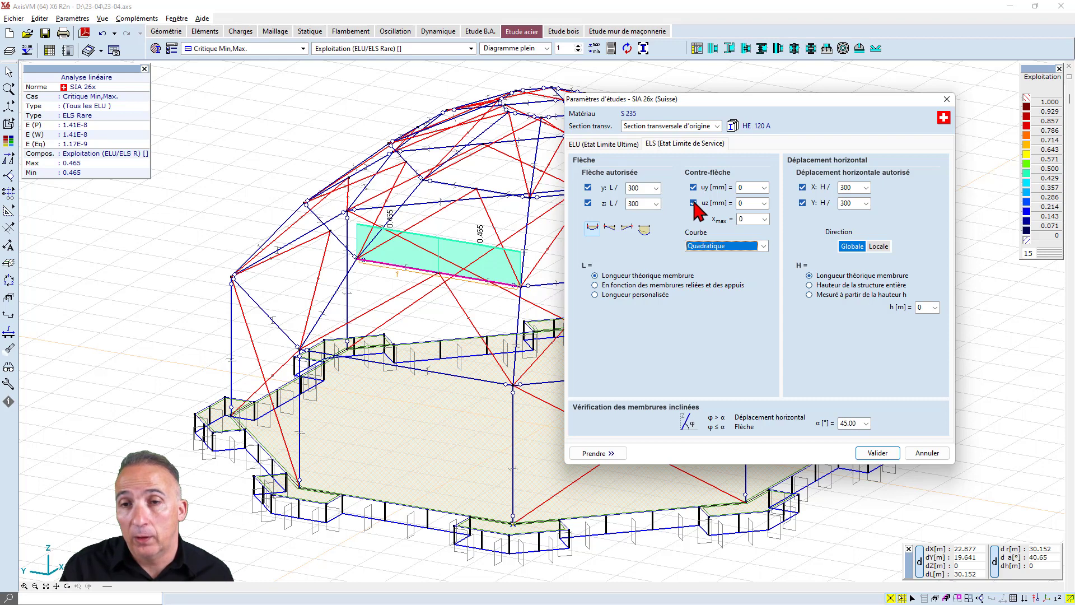
pyautogui.click(693, 189)
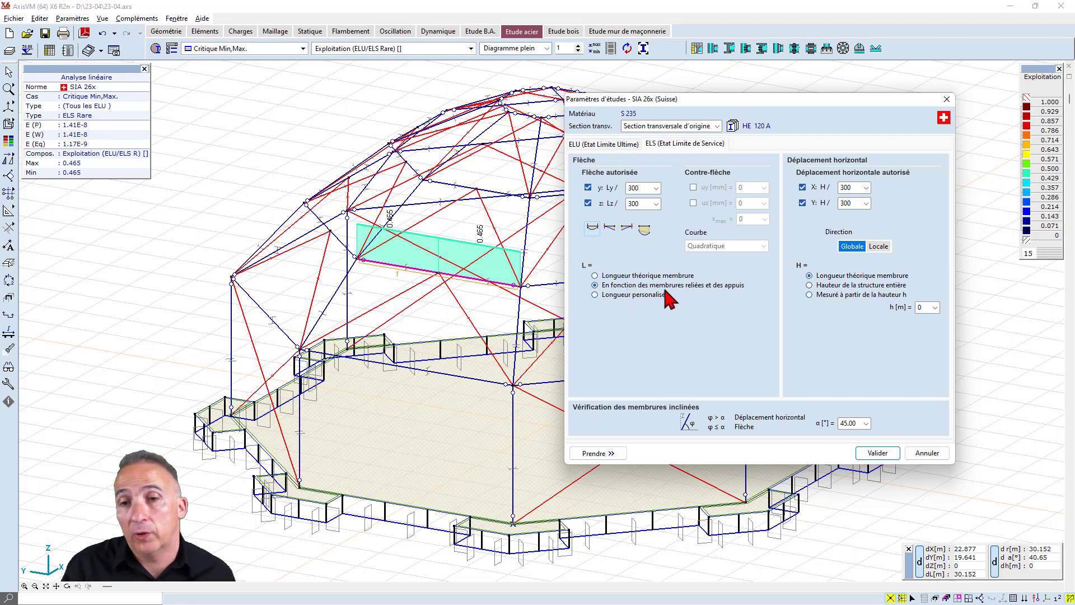
# Try Longueur personnalisée for the deflection check, return to Longueur théorique membrure, and apply the beam's design parameters.
pyautogui.click(595, 295)
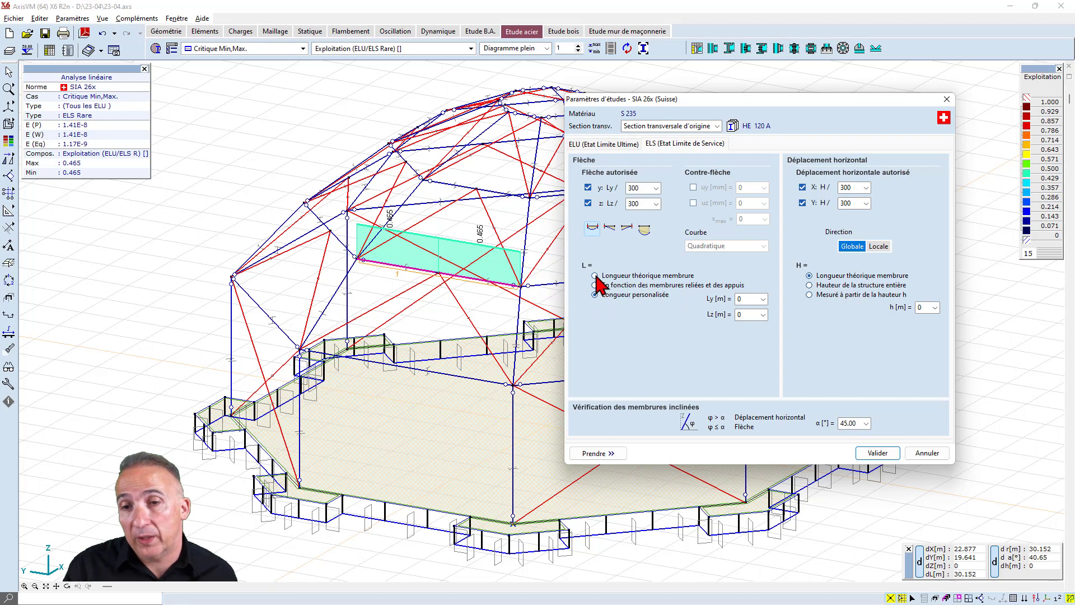
pyautogui.click(594, 275)
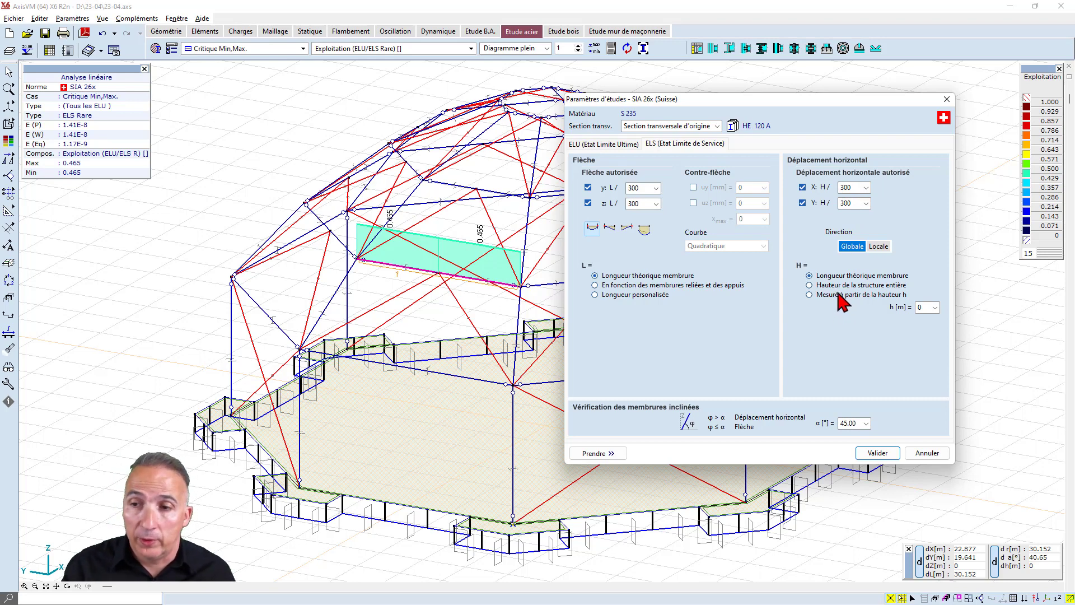
pyautogui.click(876, 454)
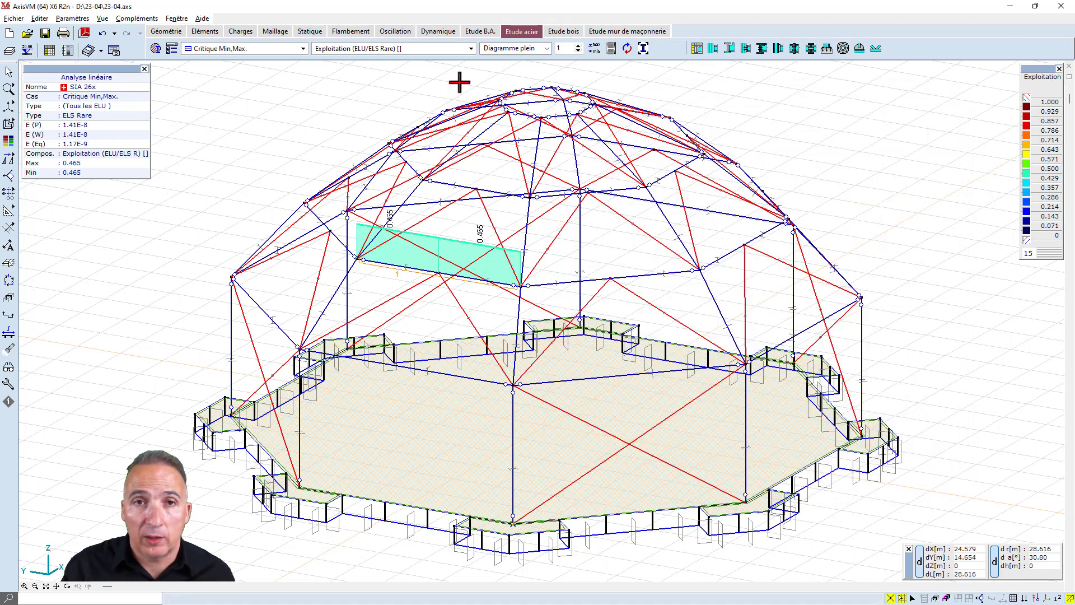
# Display the beam's Exploitation ELU and Exploitation ELS diagrams, and return to the critical Exploitation (ELU/ELS Rare).
pyautogui.click(471, 49)
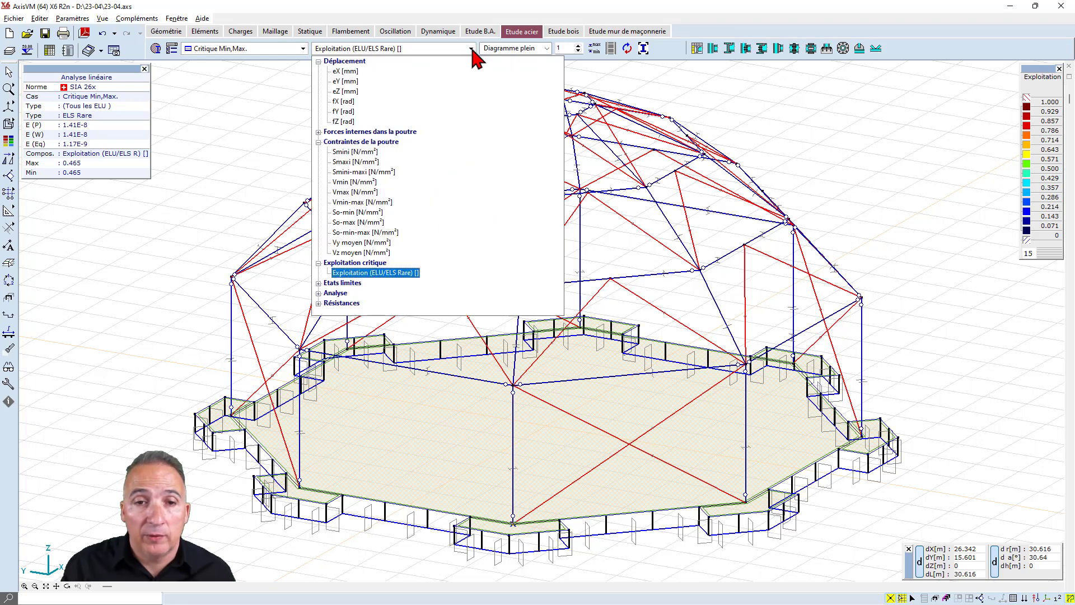
pyautogui.click(318, 283)
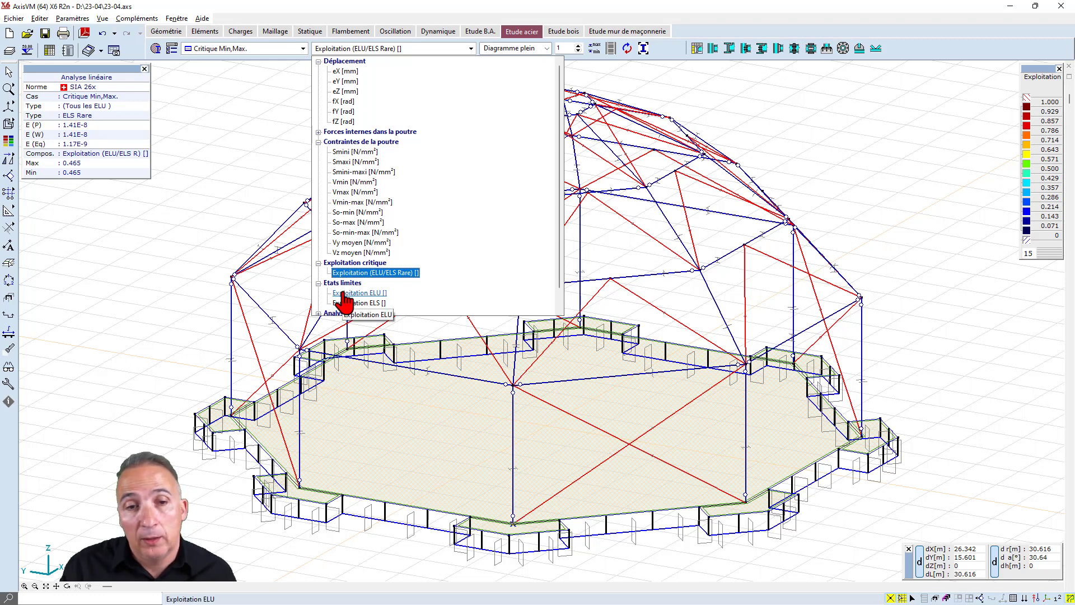
pyautogui.click(344, 292)
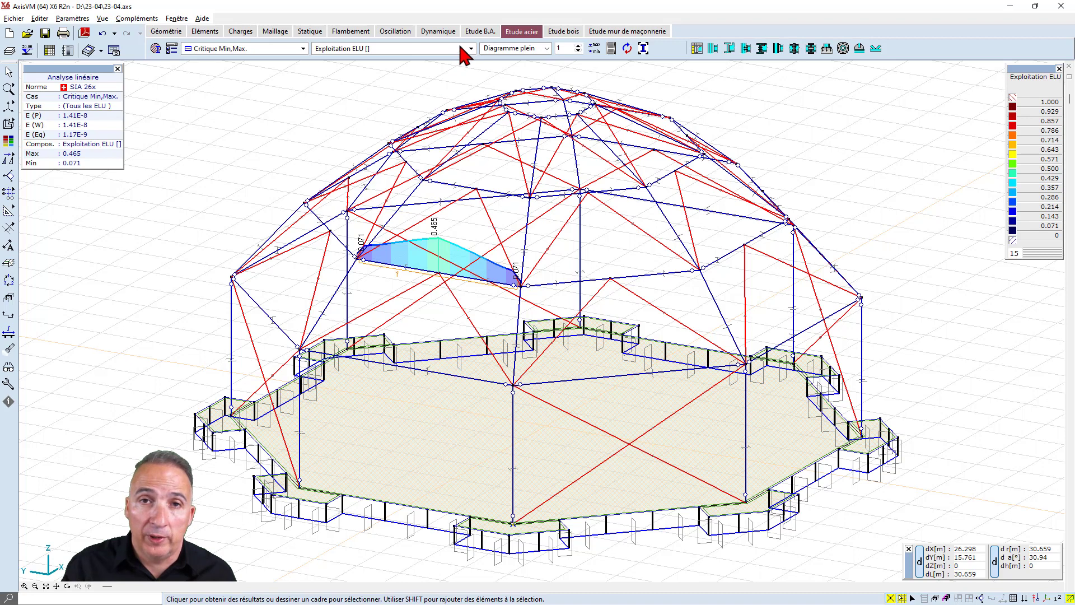
pyautogui.click(470, 48)
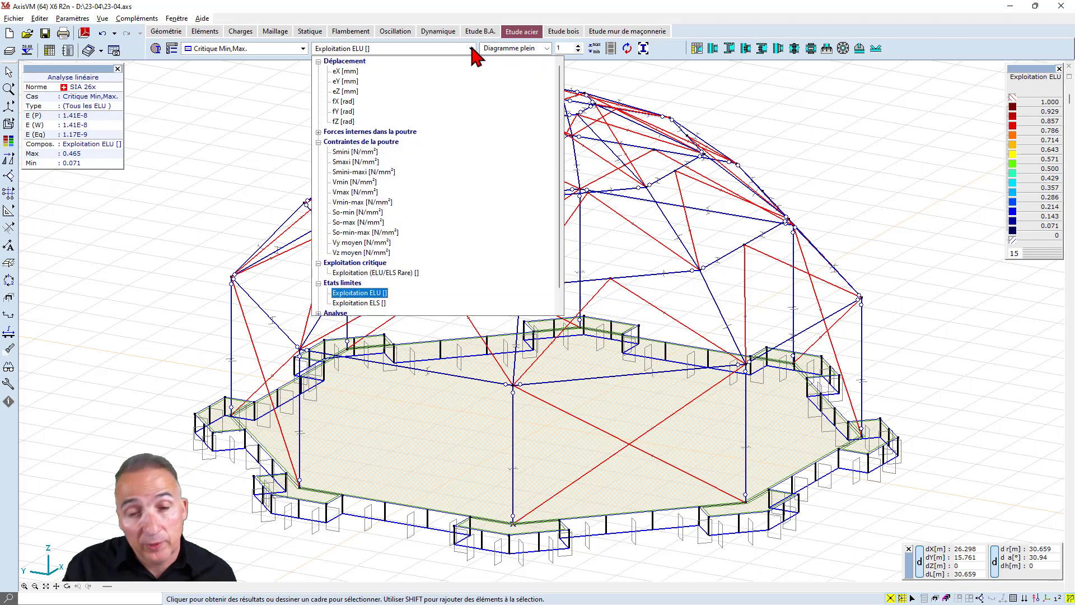
pyautogui.click(358, 302)
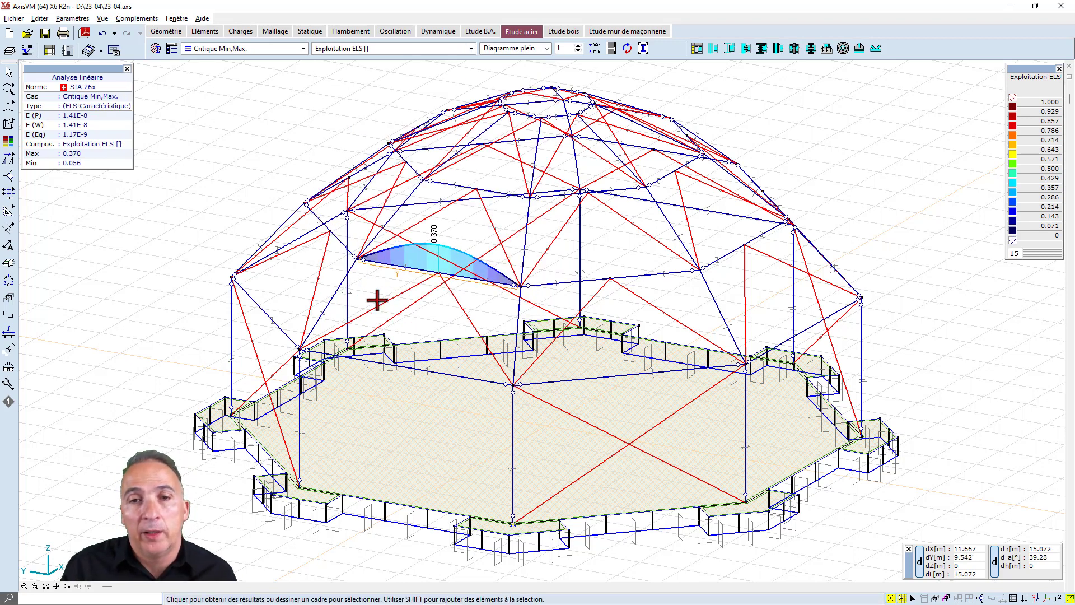
pyautogui.click(470, 47)
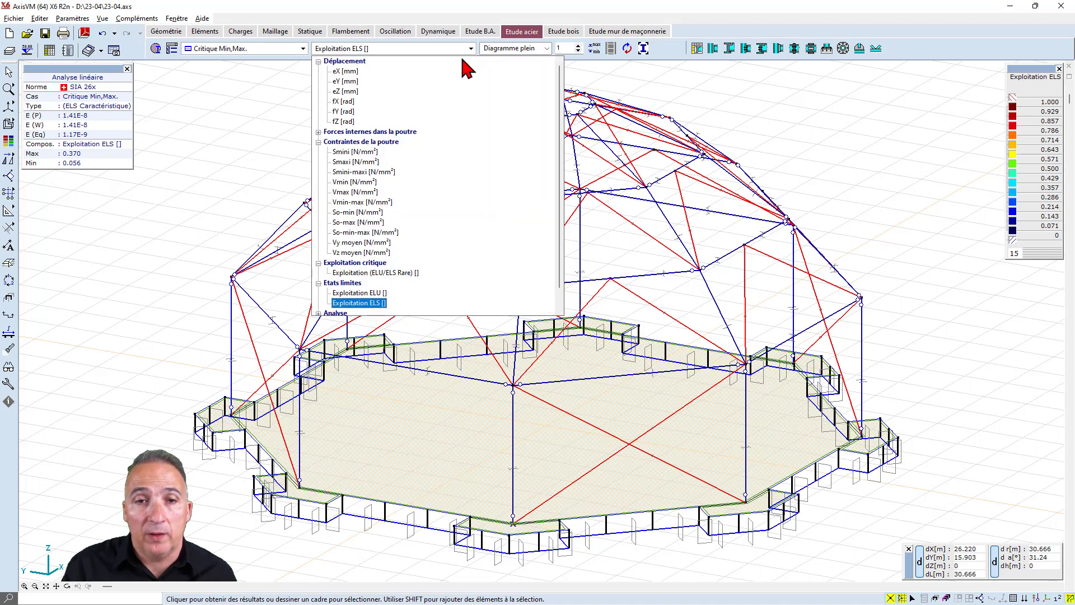
pyautogui.click(395, 274)
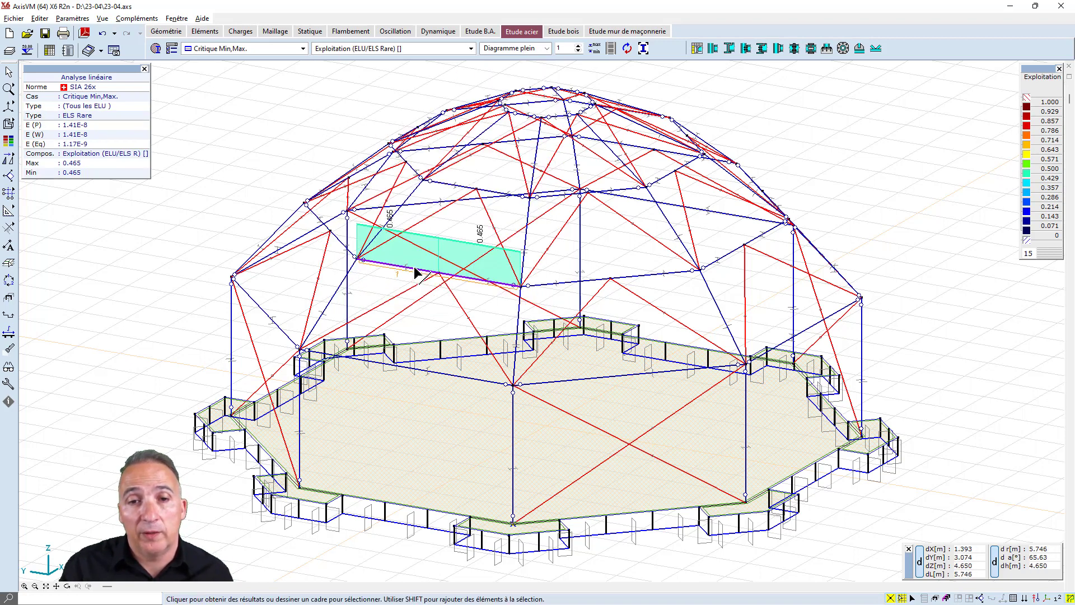
# Open the steel verification results of the beam with the utilisation diagram and show its detailed calculations in a reduced window.
pyautogui.click(416, 273)
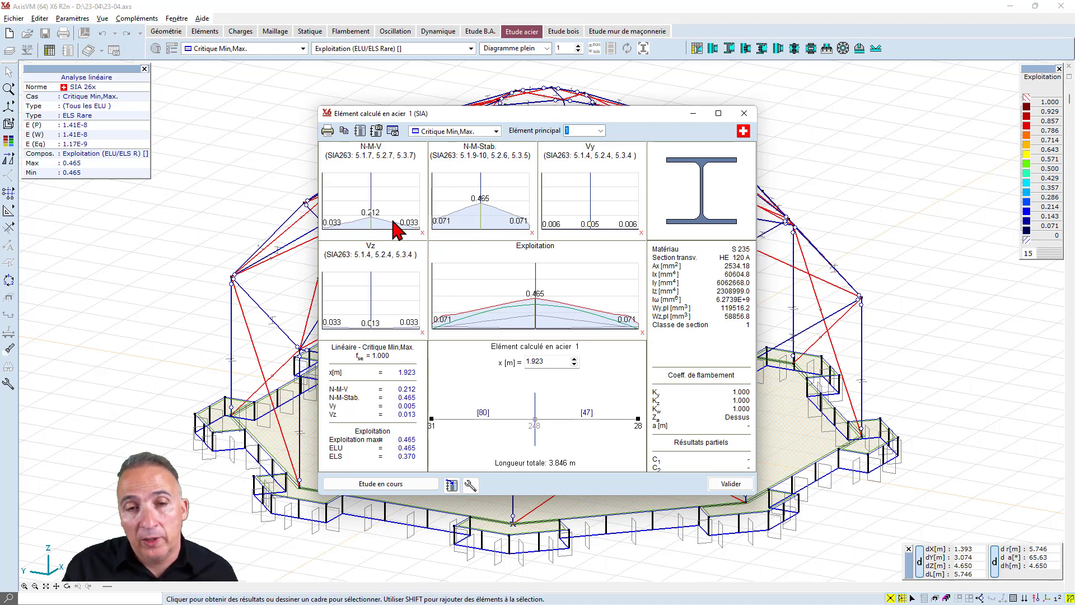
pyautogui.click(421, 485)
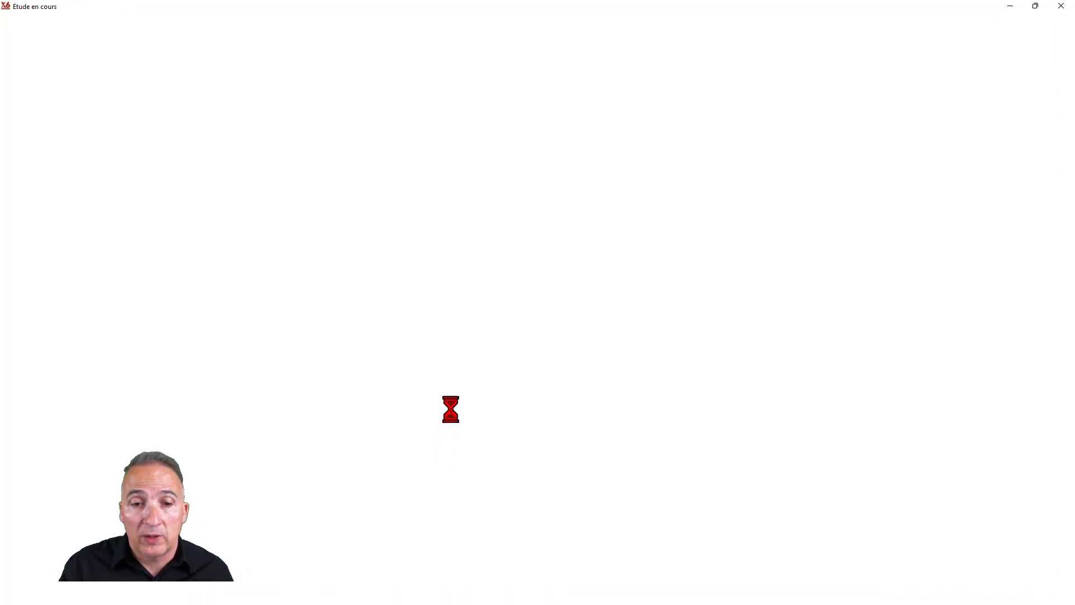
pyautogui.click(1034, 7)
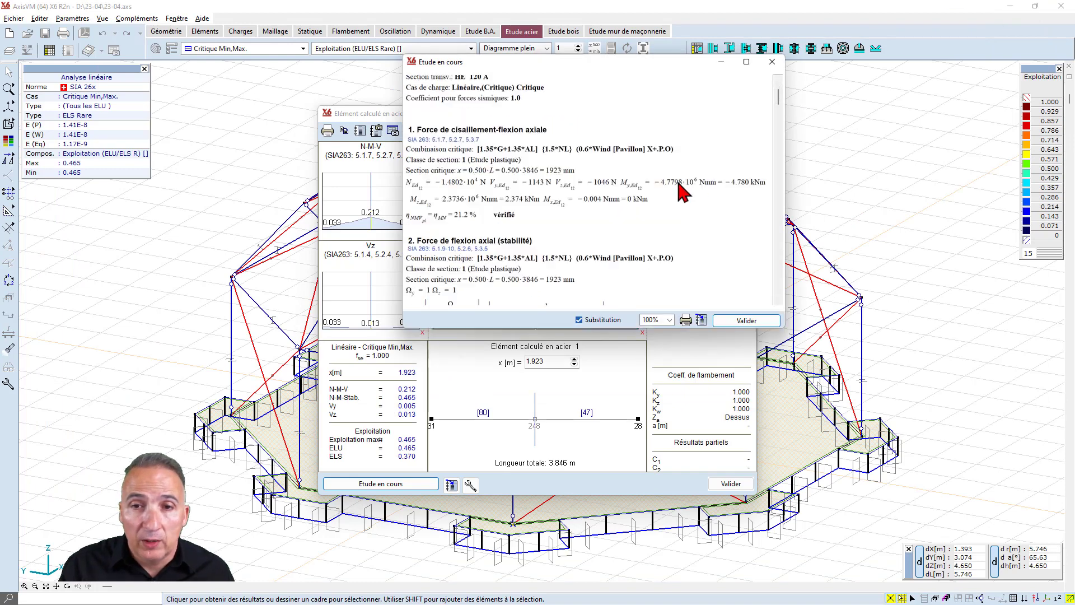
# Examine the beam's detailed SIA 263 calculations from axial force and bending through stability, shear, deflection and buckling, and close the results.
pyautogui.scroll(-5, 682, 192)
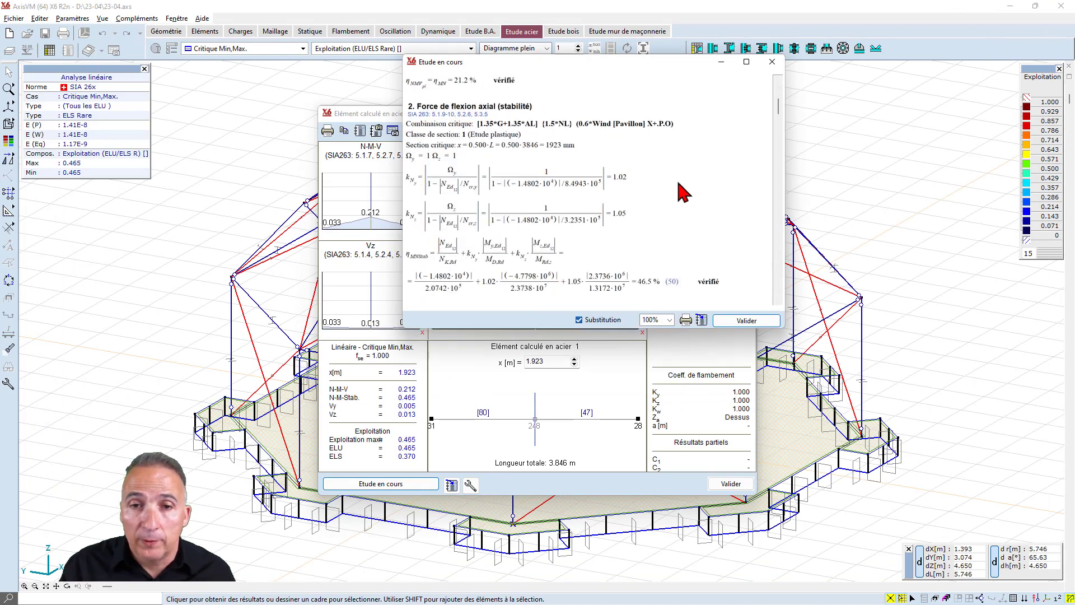
pyautogui.scroll(-6, 682, 192)
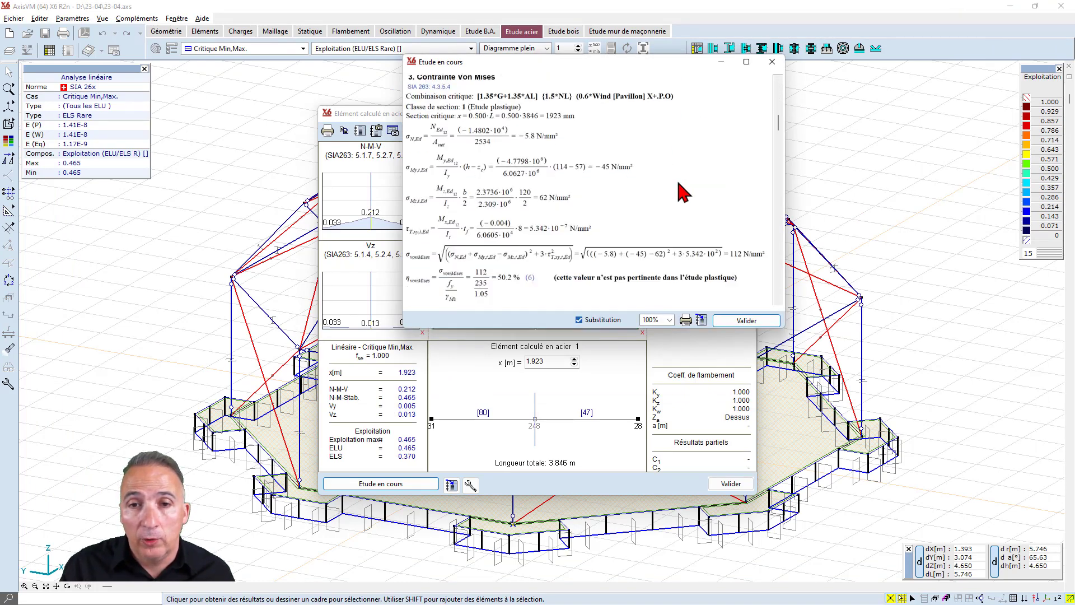
pyautogui.scroll(-7, 682, 192)
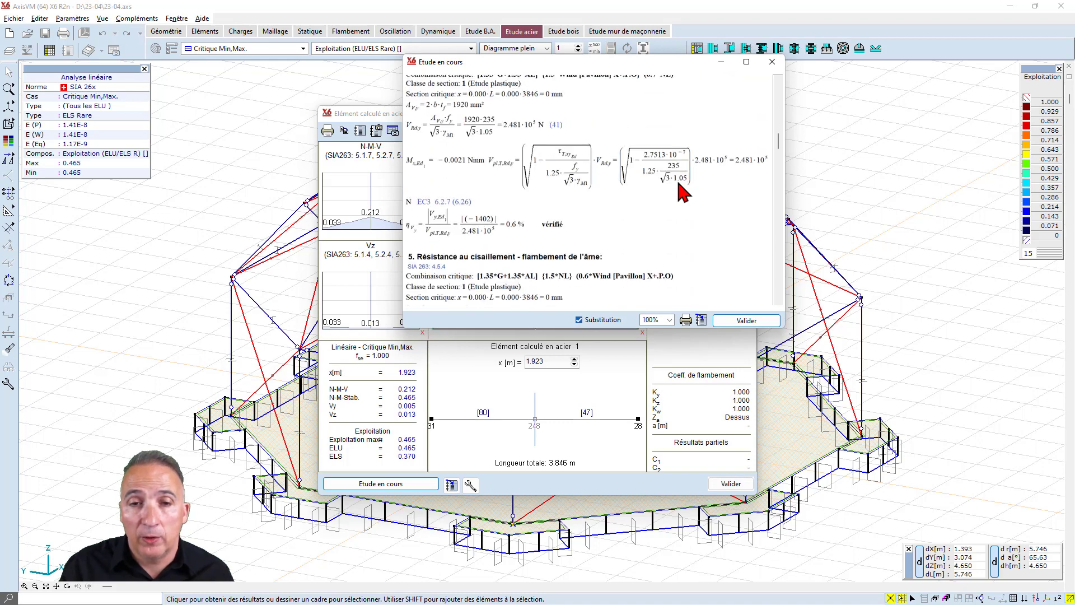
pyautogui.scroll(-7, 681, 192)
pyautogui.scroll(-7, 682, 192)
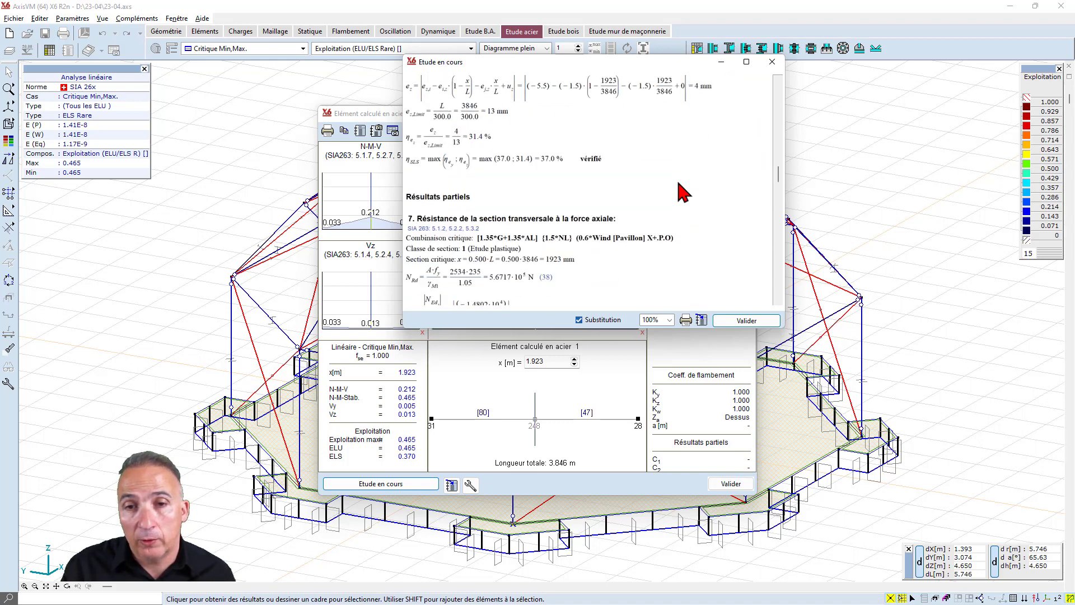
pyautogui.scroll(-15, 682, 192)
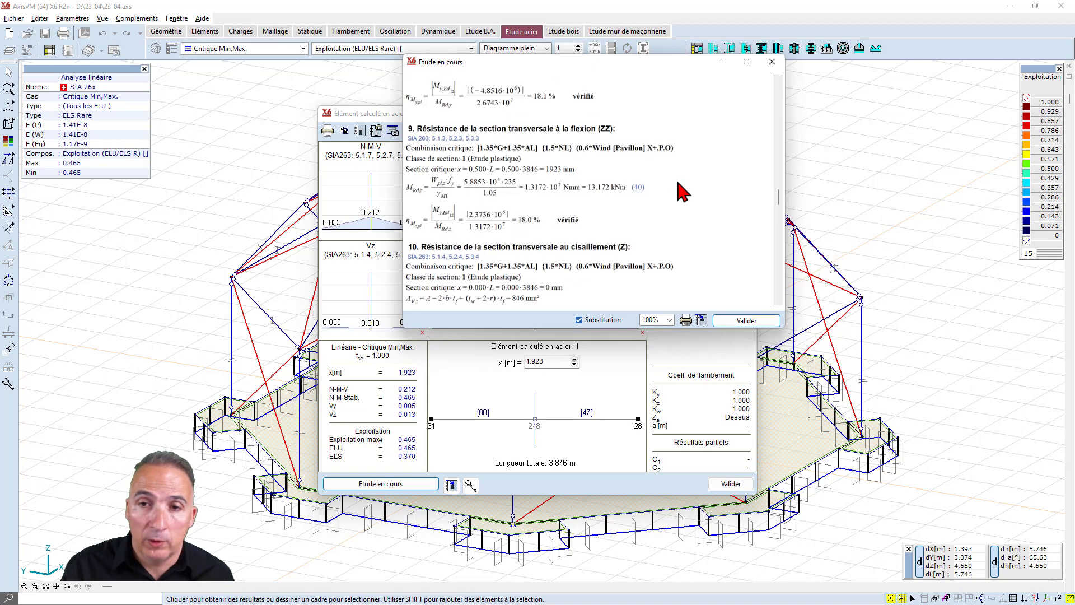
pyautogui.scroll(-12, 682, 192)
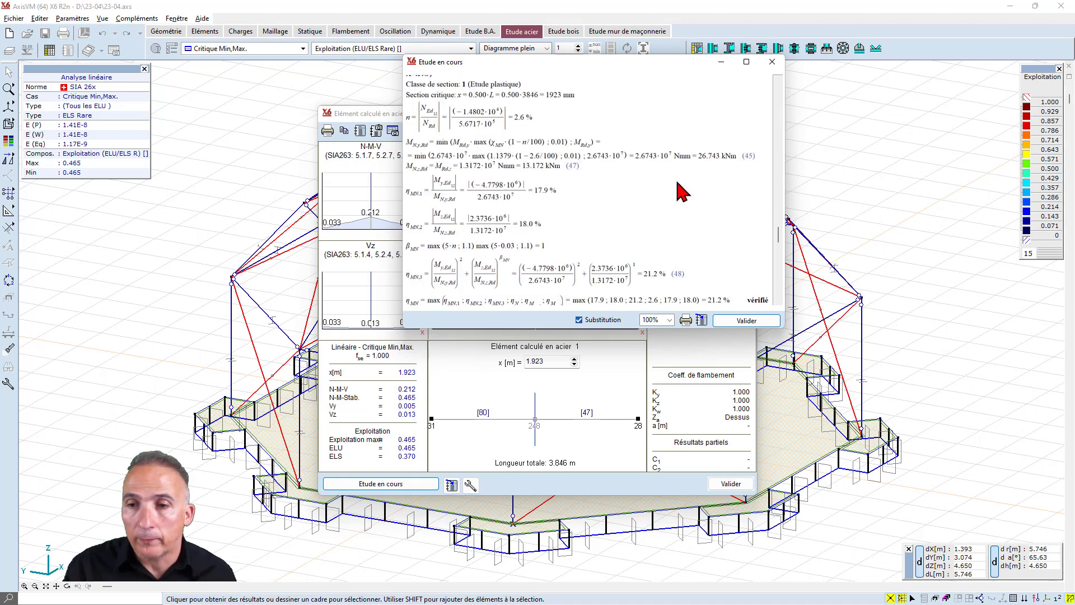
pyautogui.scroll(-3, 680, 196)
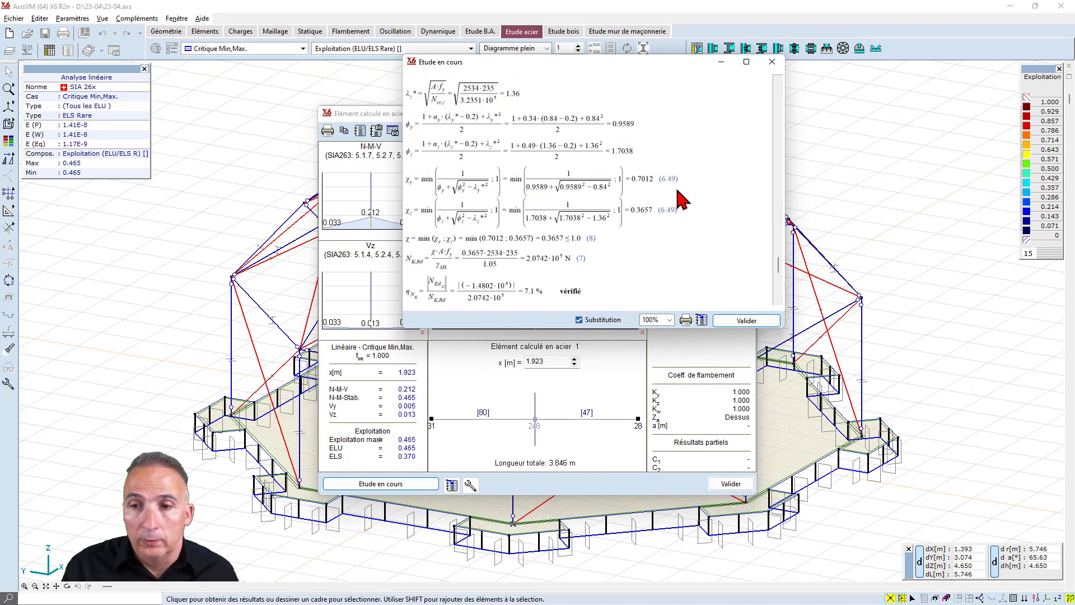
pyautogui.click(746, 319)
pyautogui.click(731, 483)
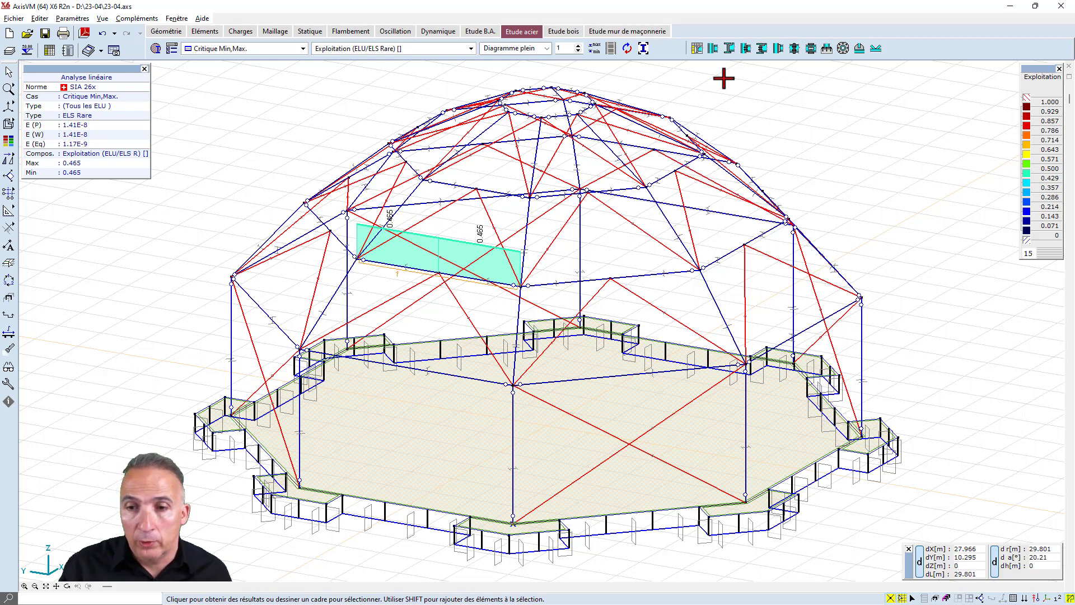
# Create a nominally pinned Poteau-Poutrelle connection from the front eave beam, the adjoining HE 180 A column and their shared node.
pyautogui.moveTo(767, 154)
pyautogui.mouseDown(button='middle')
pyautogui.moveTo(763, 168)
pyautogui.moveTo(756, 145)
pyautogui.mouseUp(button='middle')
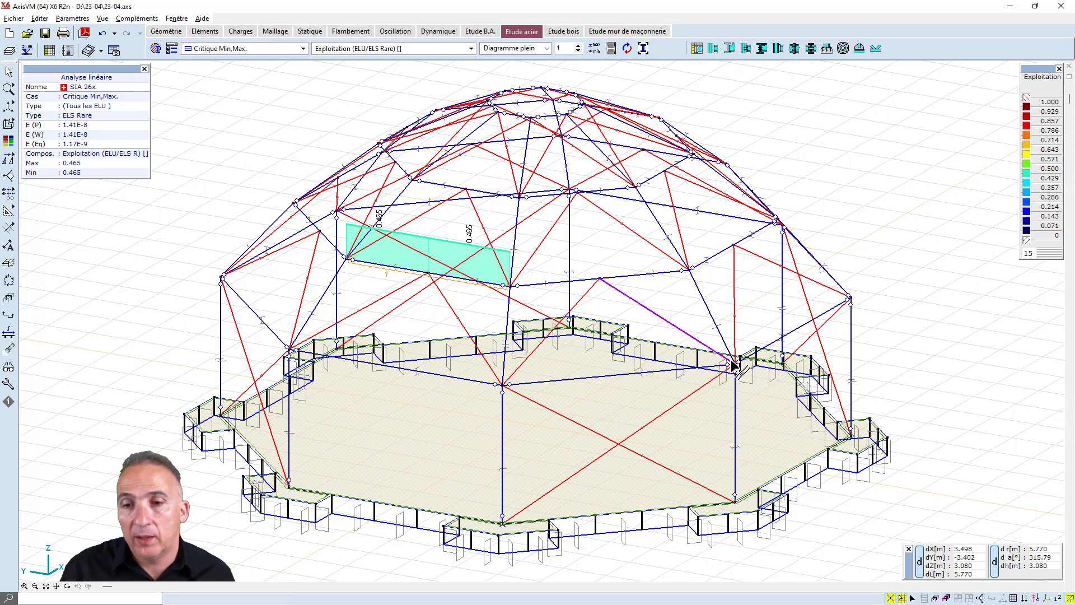
pyautogui.click(749, 50)
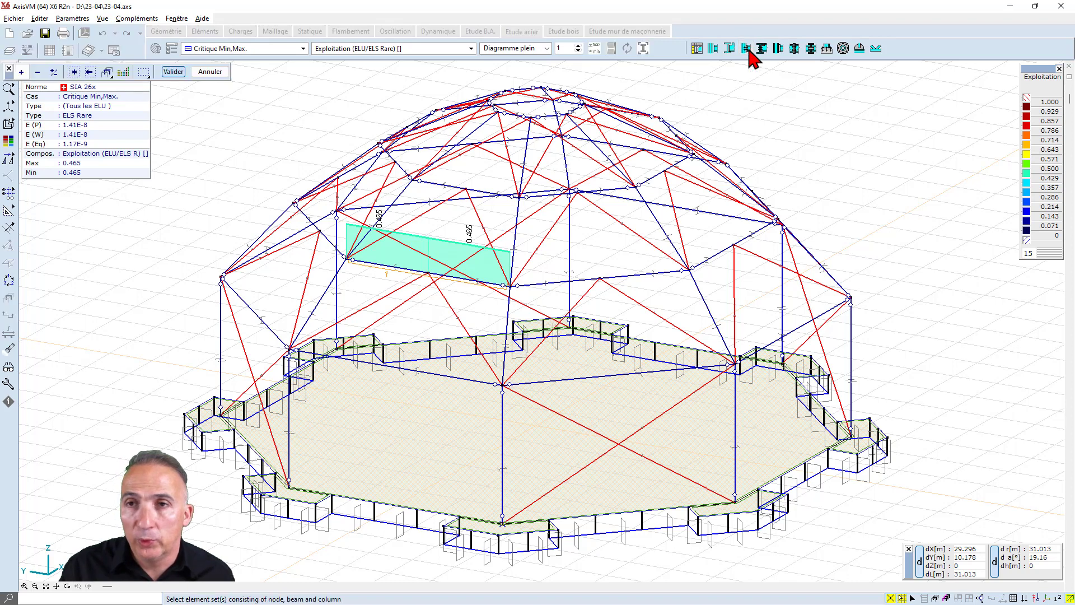
pyautogui.click(685, 384)
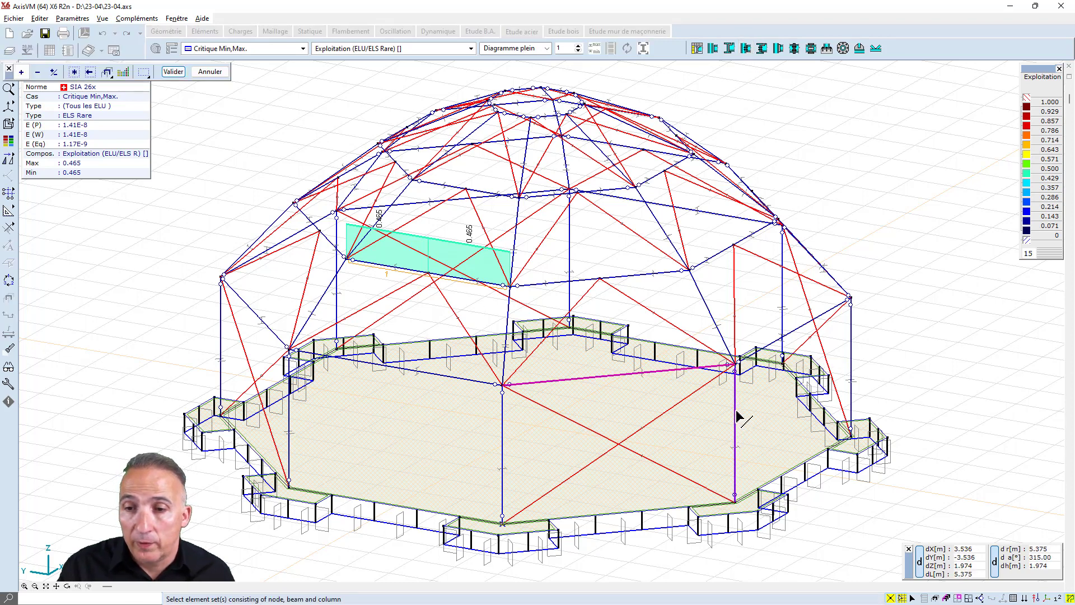
pyautogui.click(736, 411)
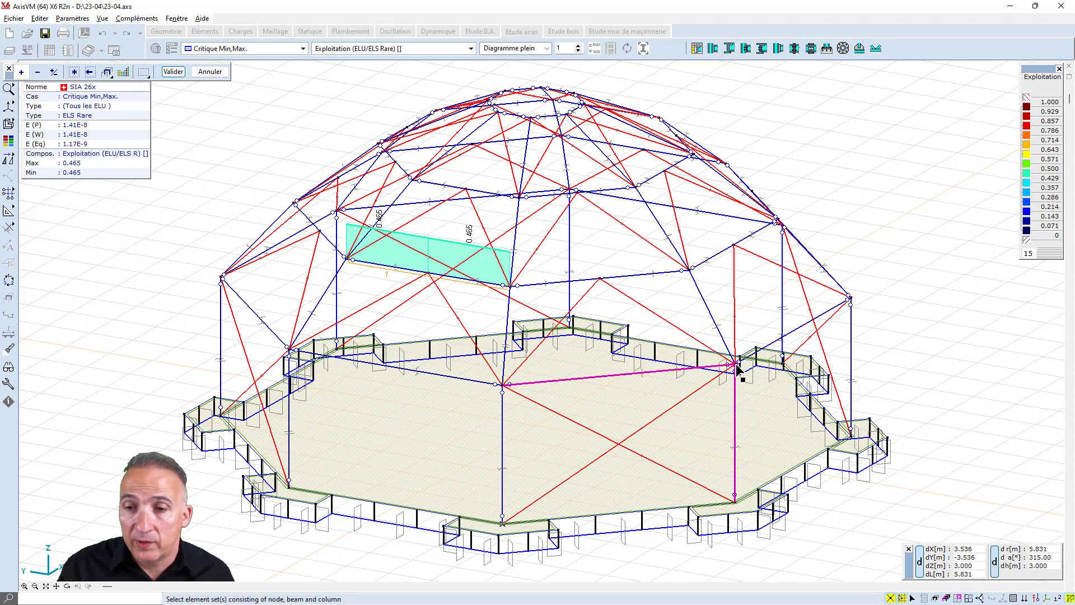
pyautogui.click(173, 72)
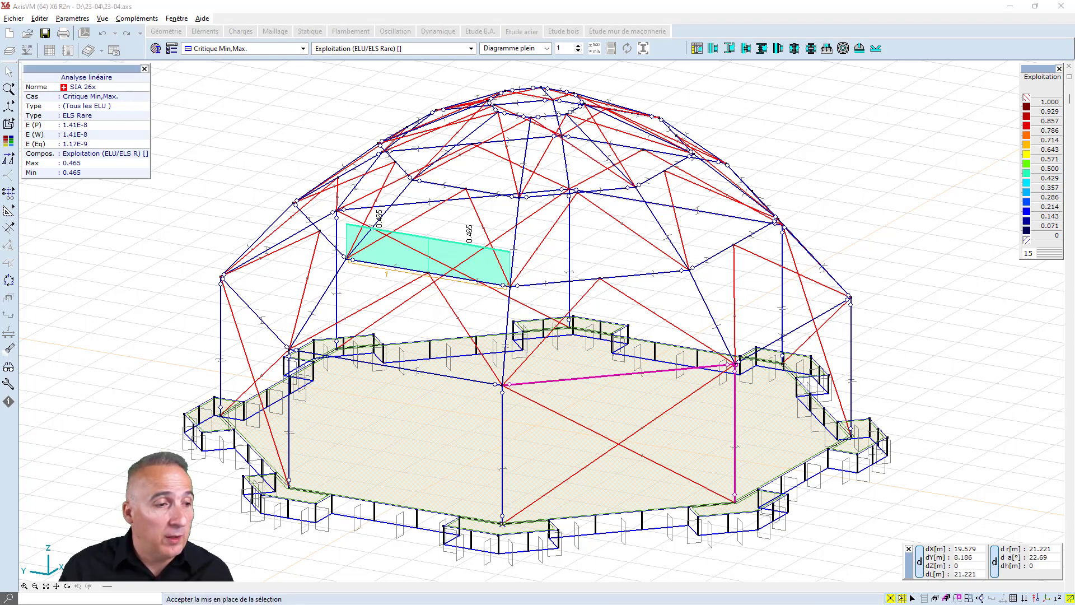
pyautogui.press('Return')
pyautogui.moveTo(466, 192); pyautogui.dragTo(665, 161)
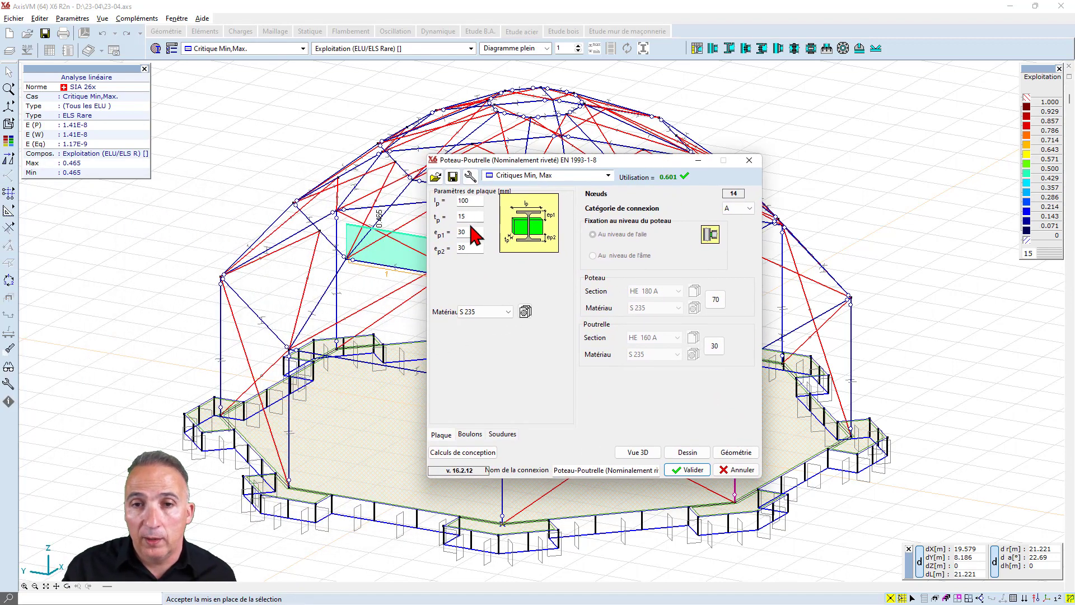
# Set the connection plate's ep1 and ep2 projections to 0 mm.
pyautogui.moveTo(473, 232); pyautogui.dragTo(447, 233)
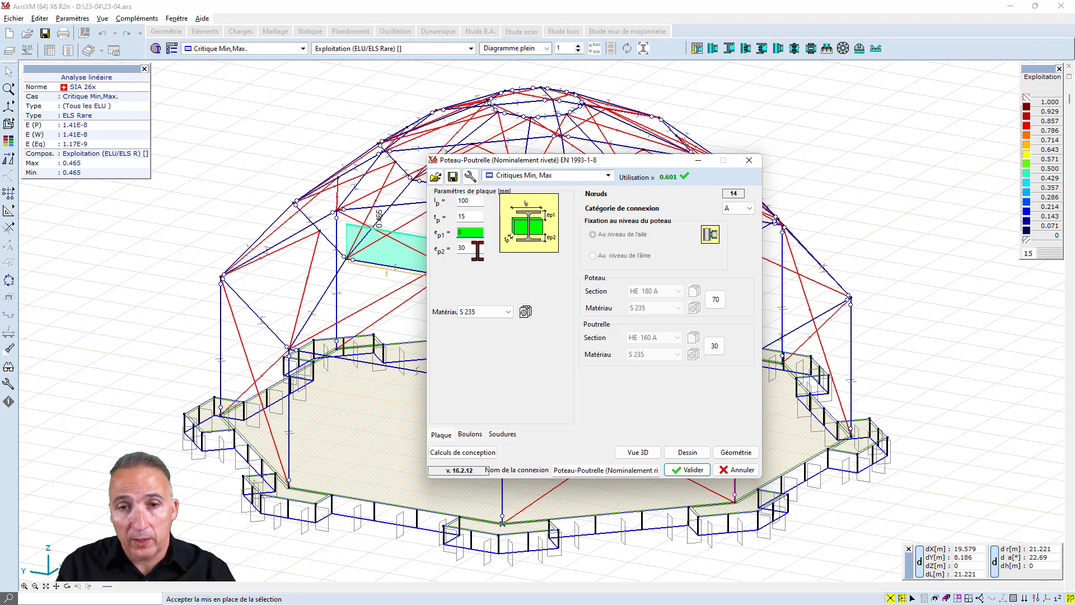
pyautogui.moveTo(472, 249); pyautogui.dragTo(452, 248)
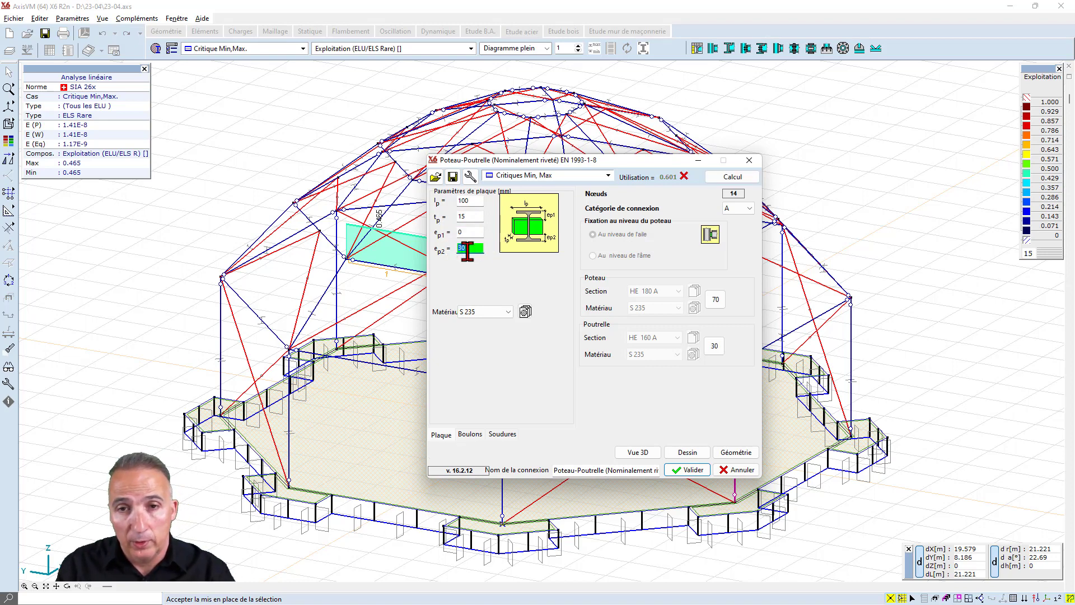
pyautogui.click(470, 232)
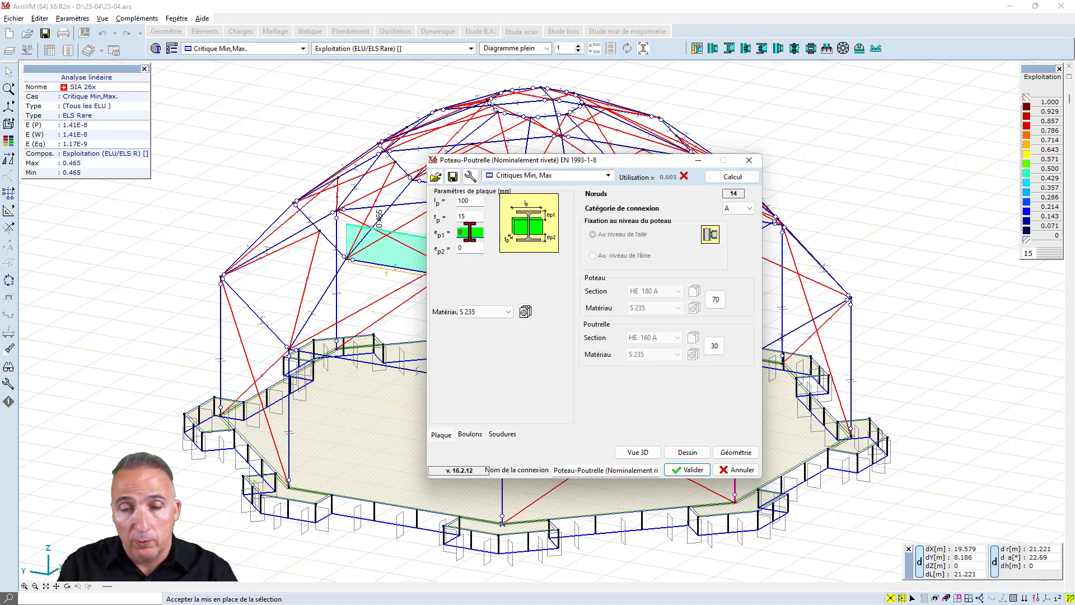
# Check the connection's bolt and weld parameters, return to the plate parameters, and recalculate the connection.
pyautogui.click(469, 435)
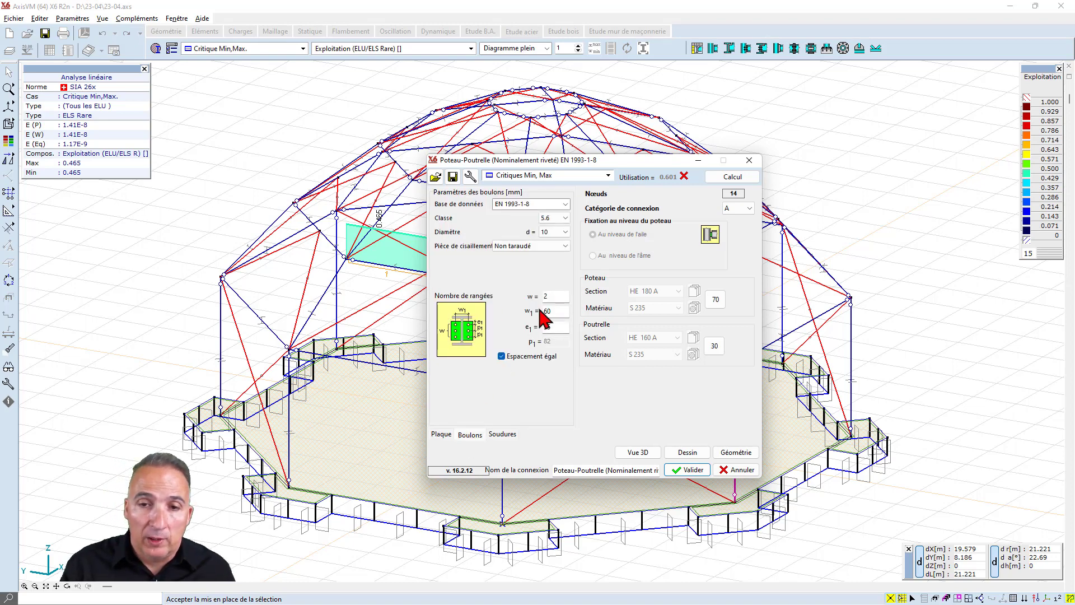
pyautogui.click(503, 437)
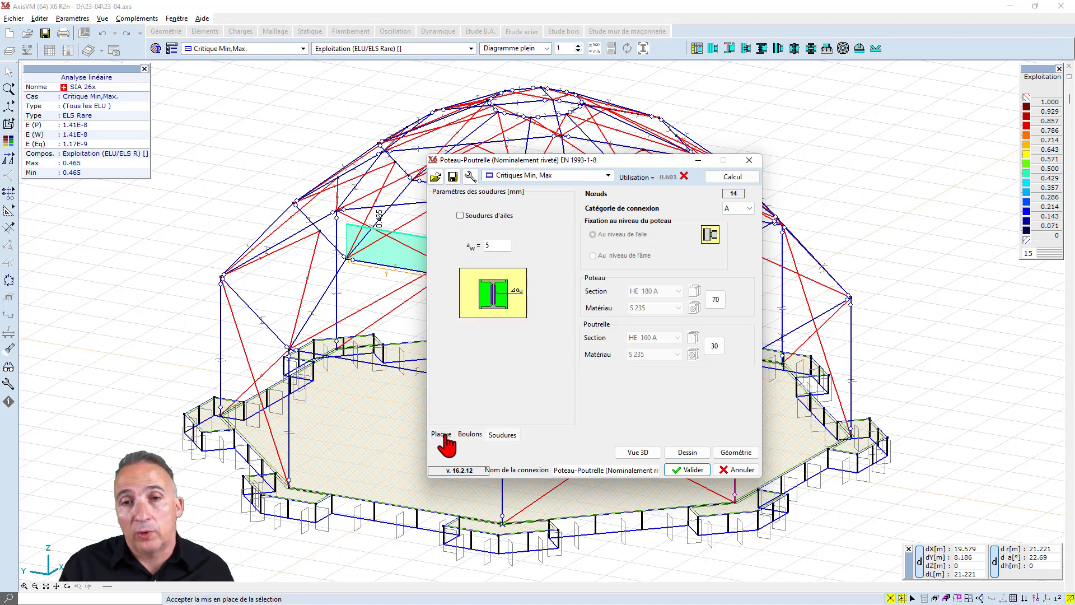
pyautogui.click(441, 434)
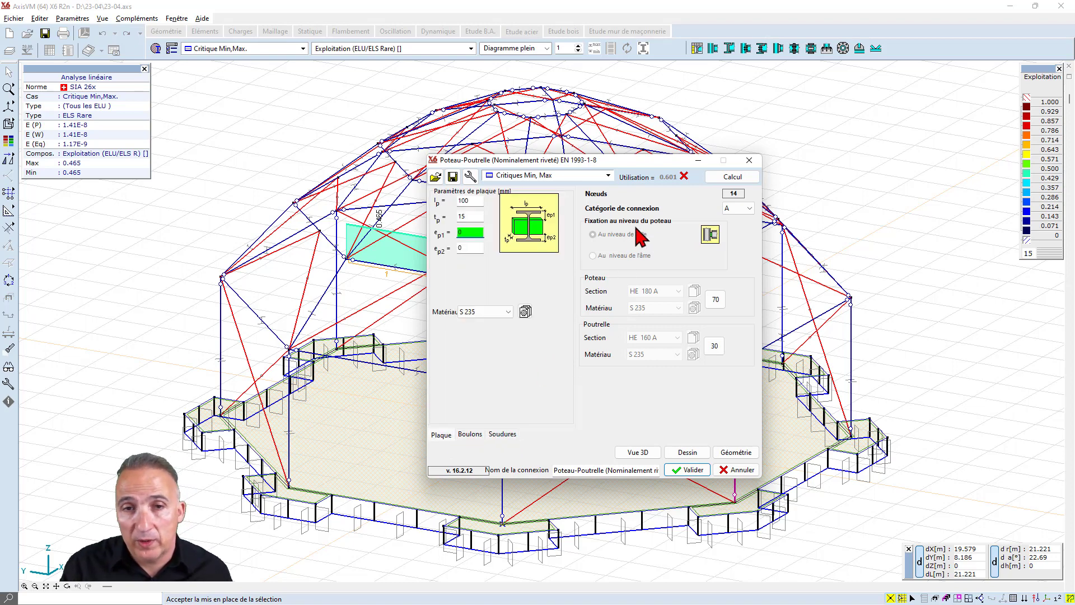
pyautogui.click(723, 179)
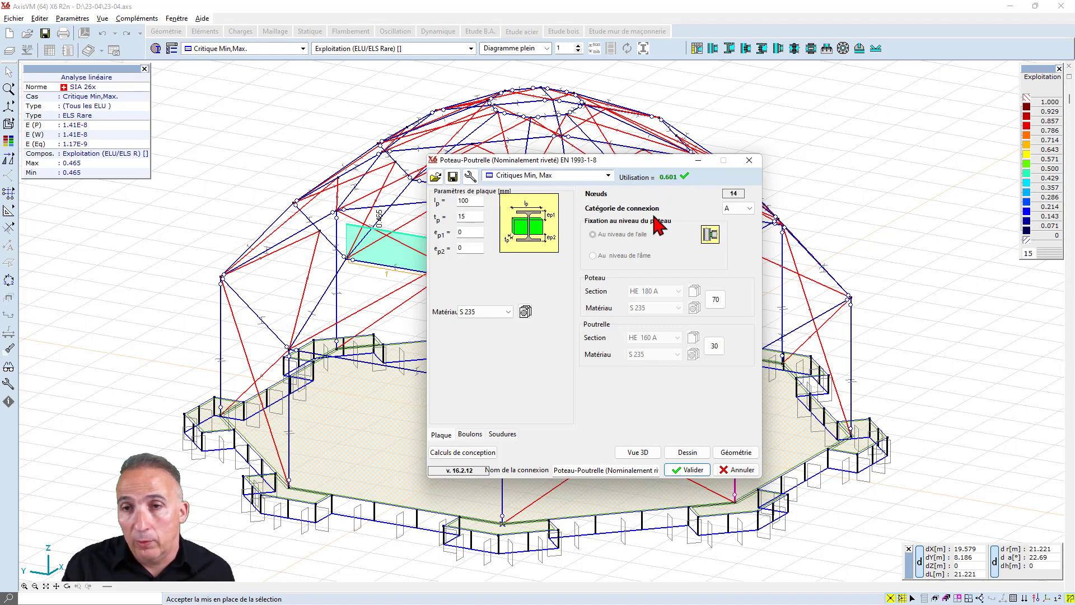
# Examine the connection's design calculation report, including the section data, bolt resistance and tension checks, and close it.
pyautogui.click(476, 458)
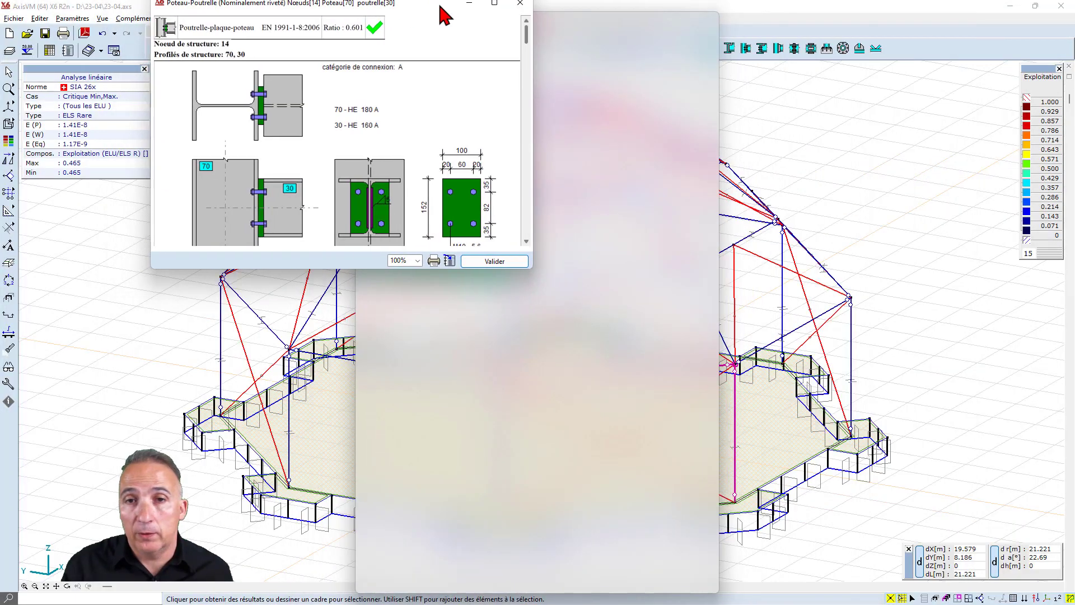
pyautogui.moveTo(444, 12); pyautogui.dragTo(572, 120)
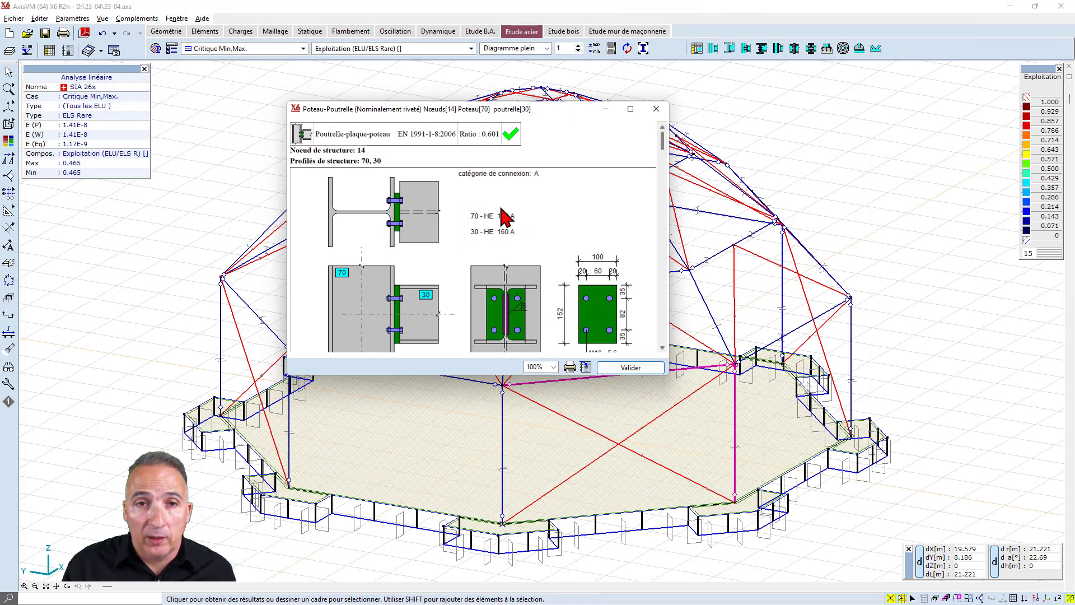
pyautogui.scroll(-1, 504, 213)
pyautogui.scroll(-12, 504, 215)
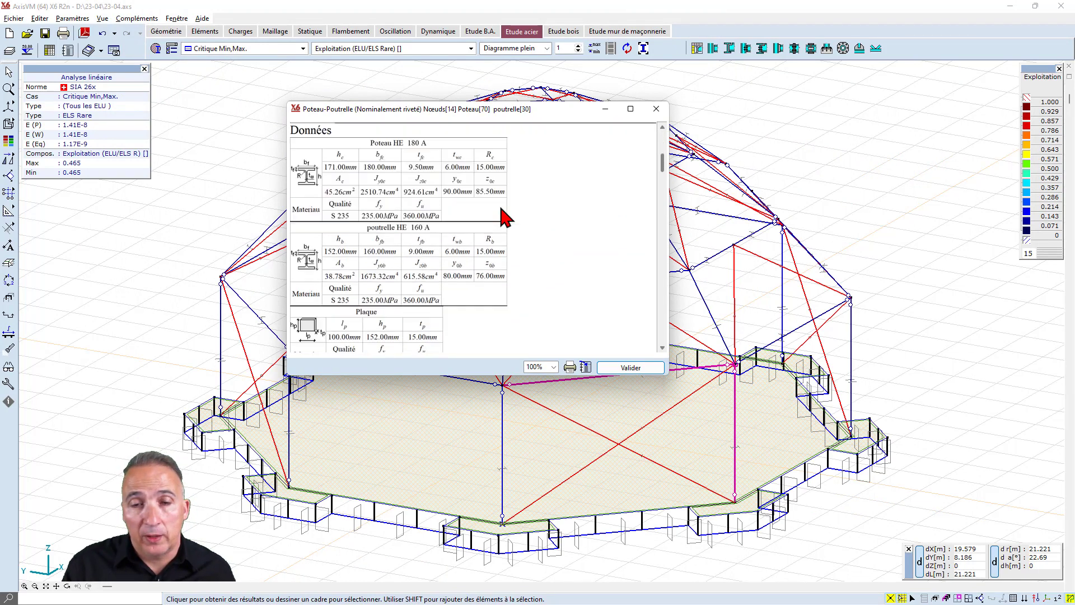
pyautogui.scroll(-15, 506, 218)
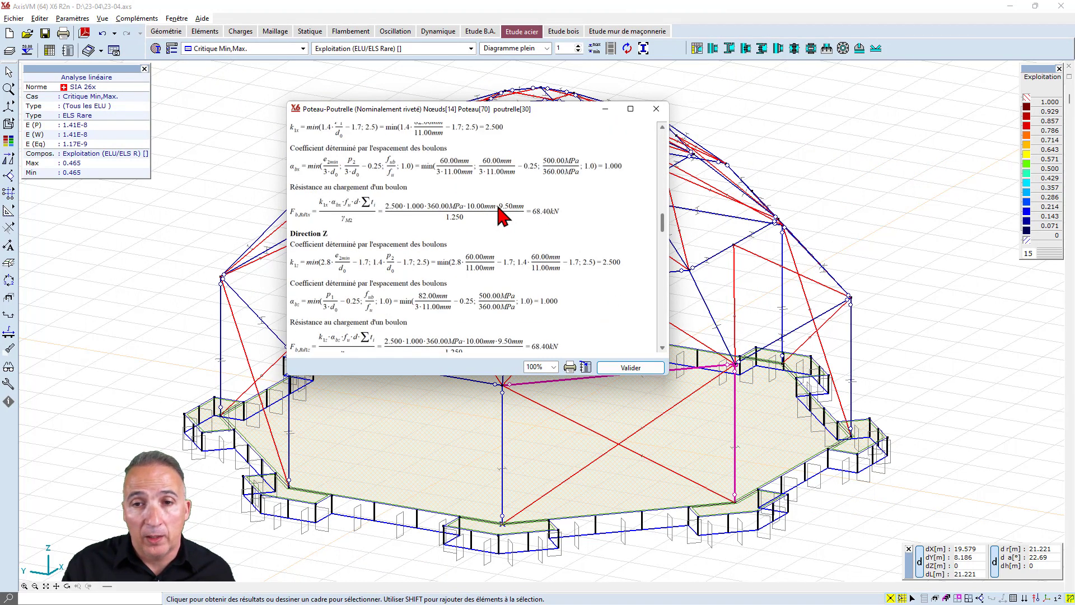
pyautogui.scroll(-15, 503, 216)
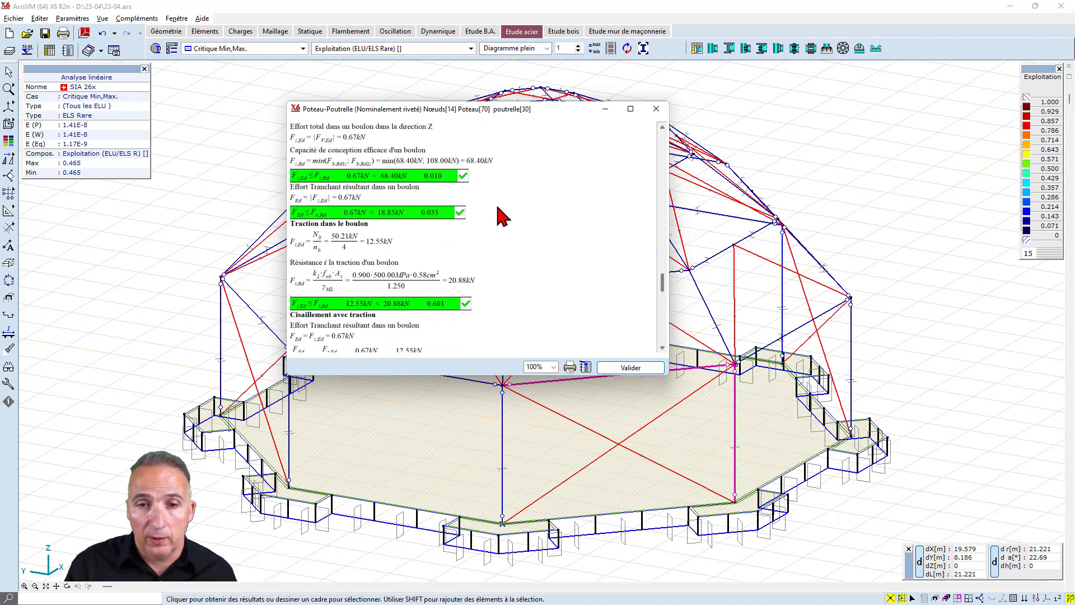
pyautogui.scroll(-15, 500, 216)
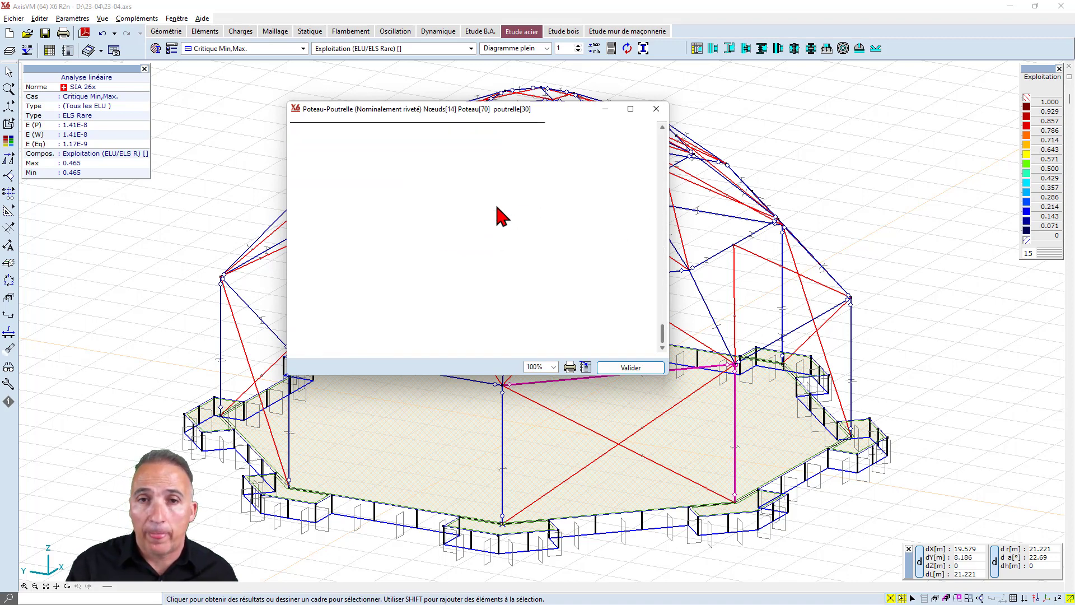
pyautogui.click(622, 367)
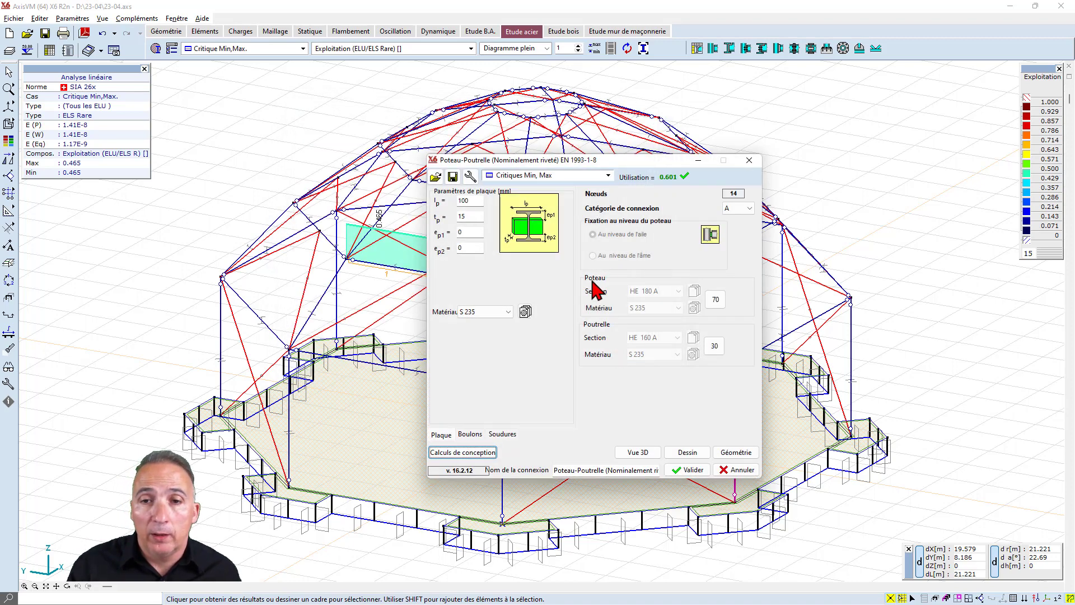
# Inspect the column-beam connection in the 3D view and in its dimensioned drawing, closing each view.
pyautogui.click(644, 453)
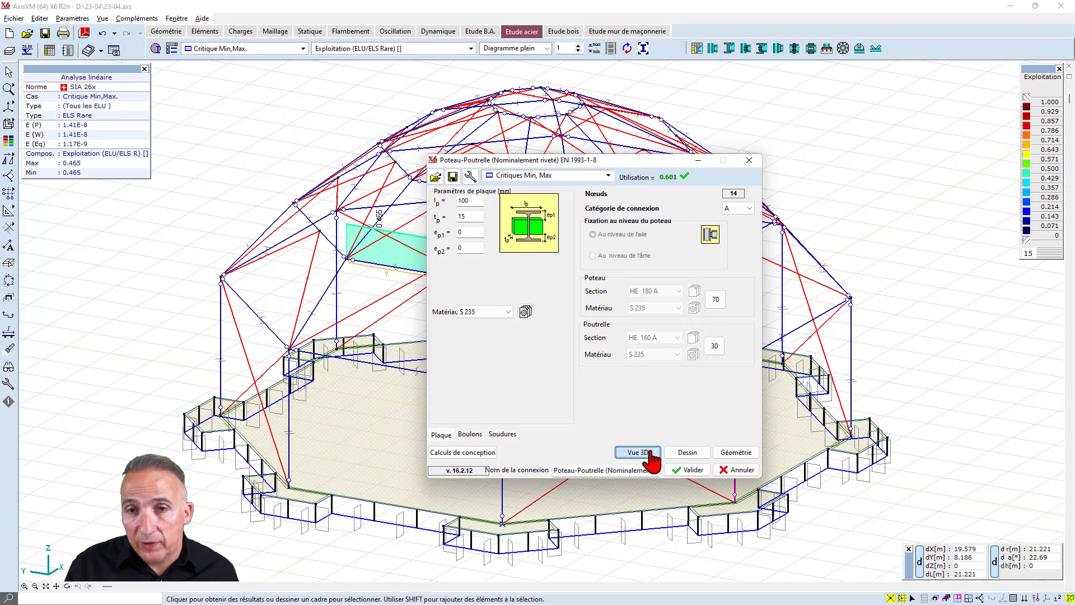
pyautogui.moveTo(688, 336); pyautogui.dragTo(710, 276)
pyautogui.scroll(3, 613, 347)
pyautogui.click(806, 164)
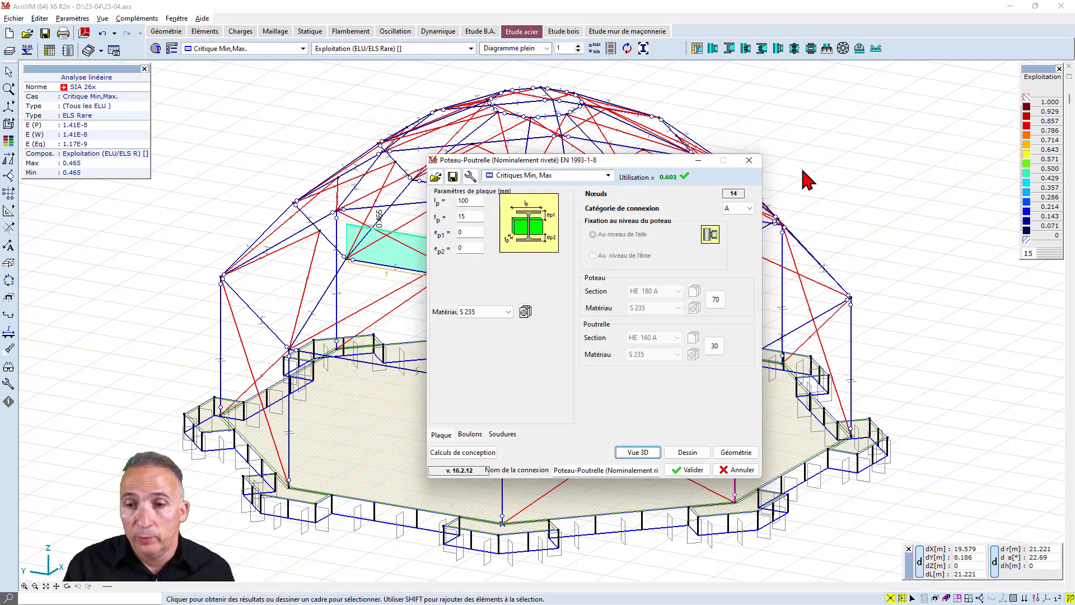
pyautogui.click(693, 454)
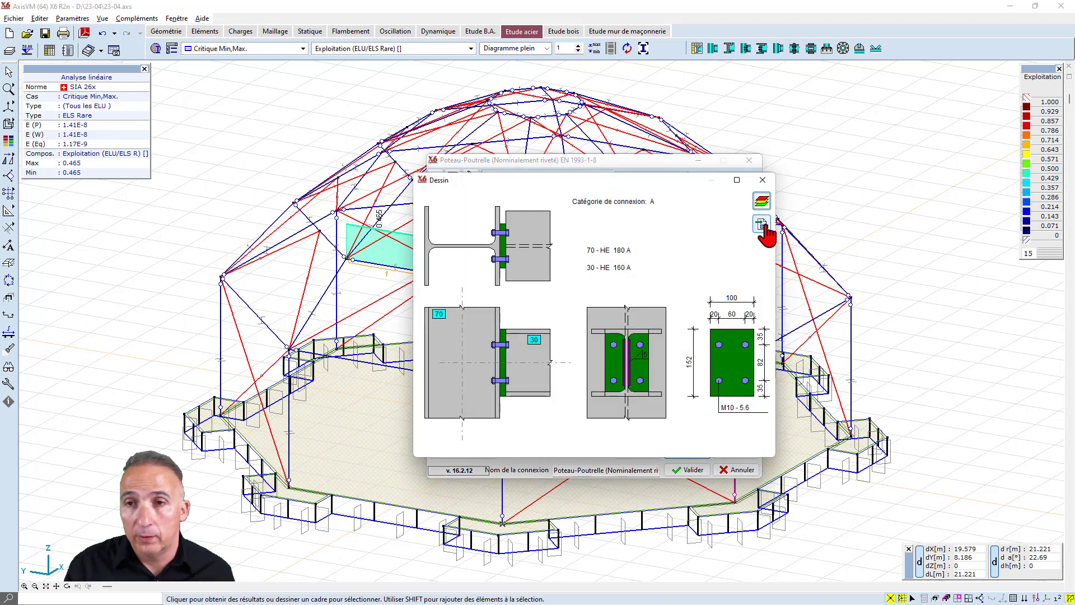
pyautogui.click(762, 179)
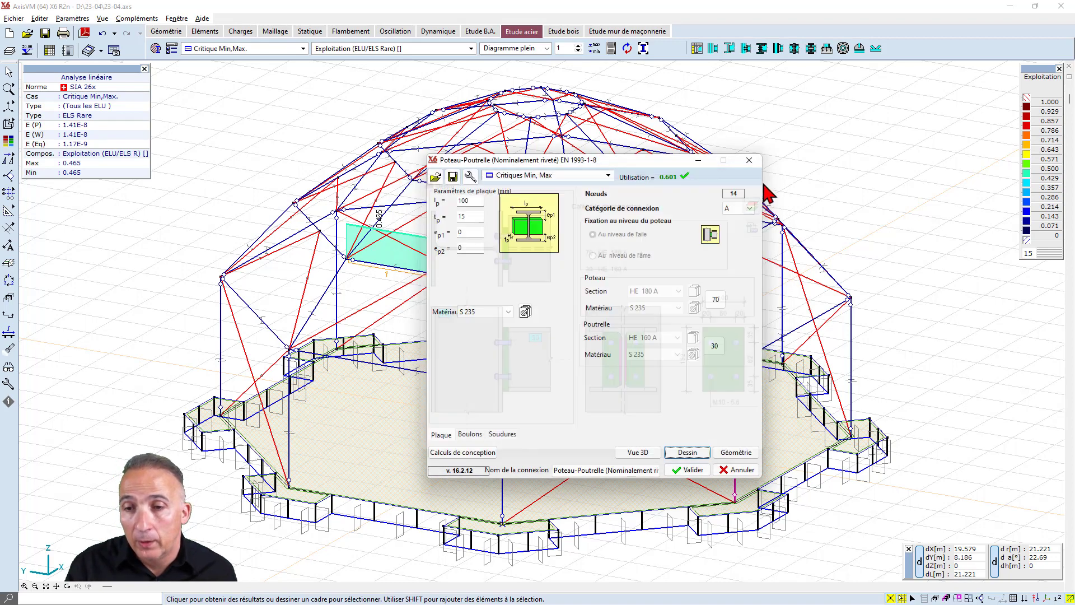
# Accept the column-beam connection design, recalculate it in the steel connection manager for Critiques Min, Max, and confirm.
pyautogui.click(687, 469)
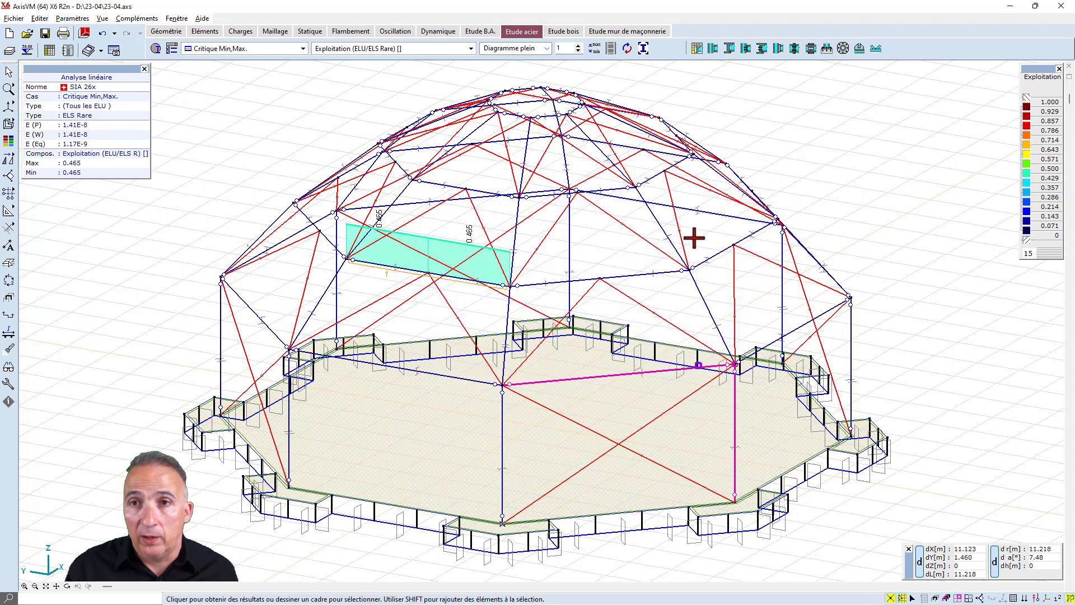
pyautogui.click(698, 50)
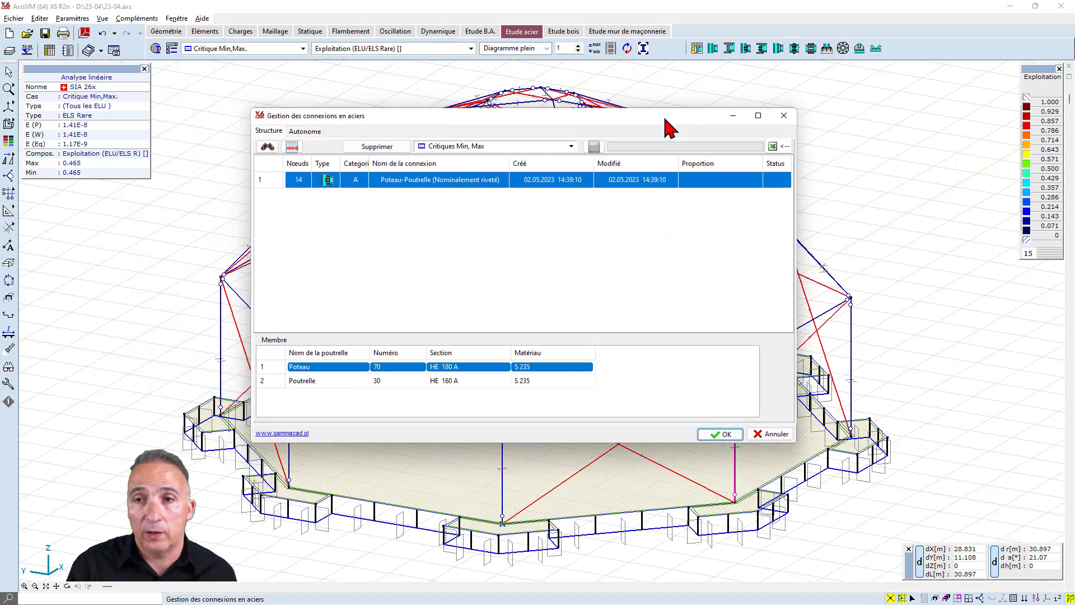
pyautogui.click(594, 147)
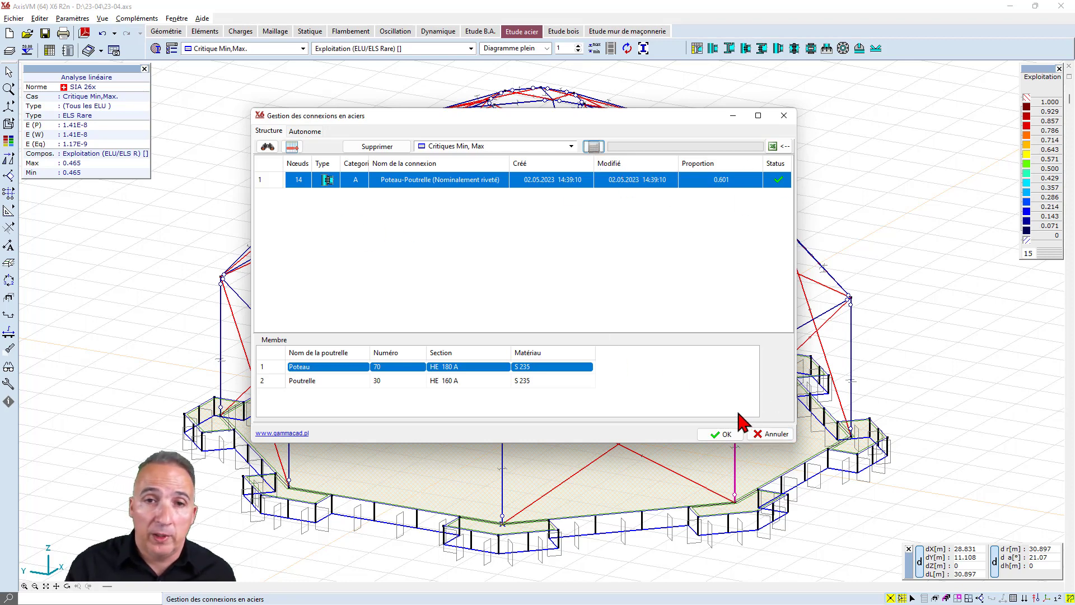
pyautogui.click(726, 436)
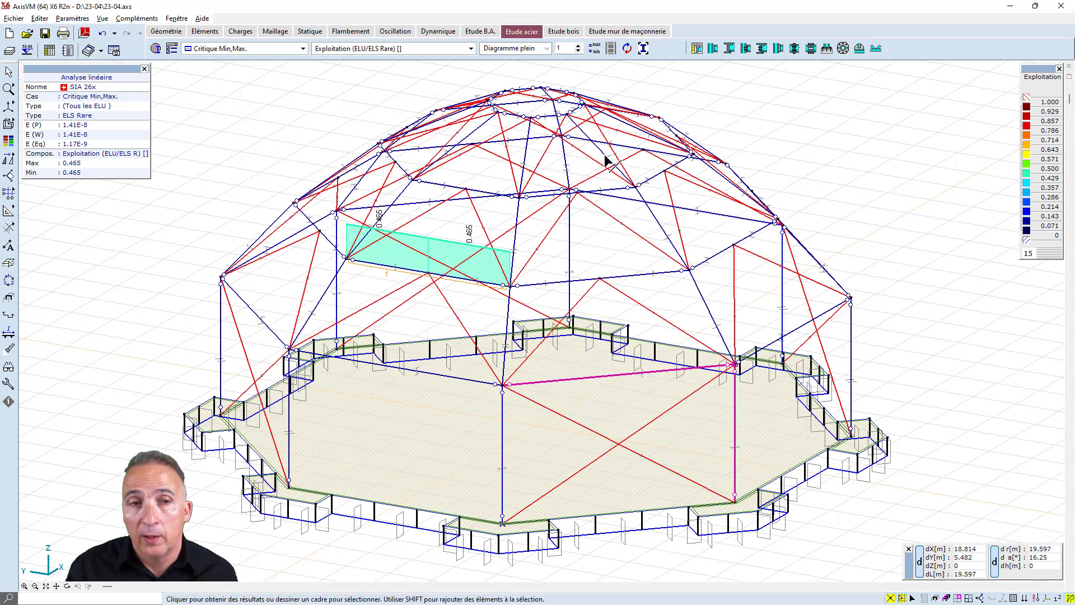
# Show the dome in textured rendering, clear the selection, inspect the column-beam connection plate up close, and restore the wireframe display.
pyautogui.moveTo(10, 124)
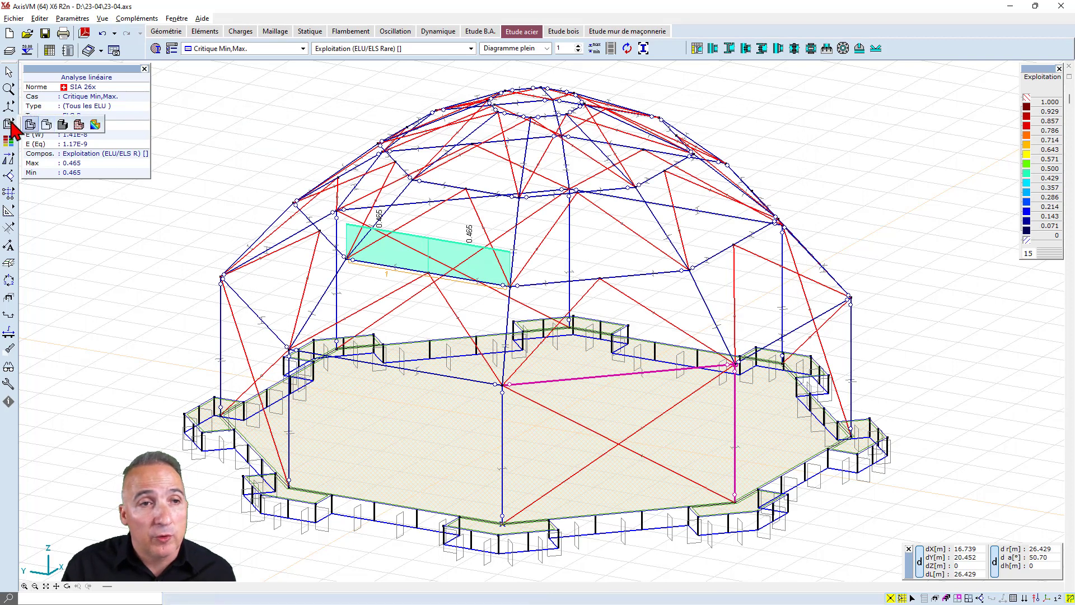
pyautogui.click(79, 126)
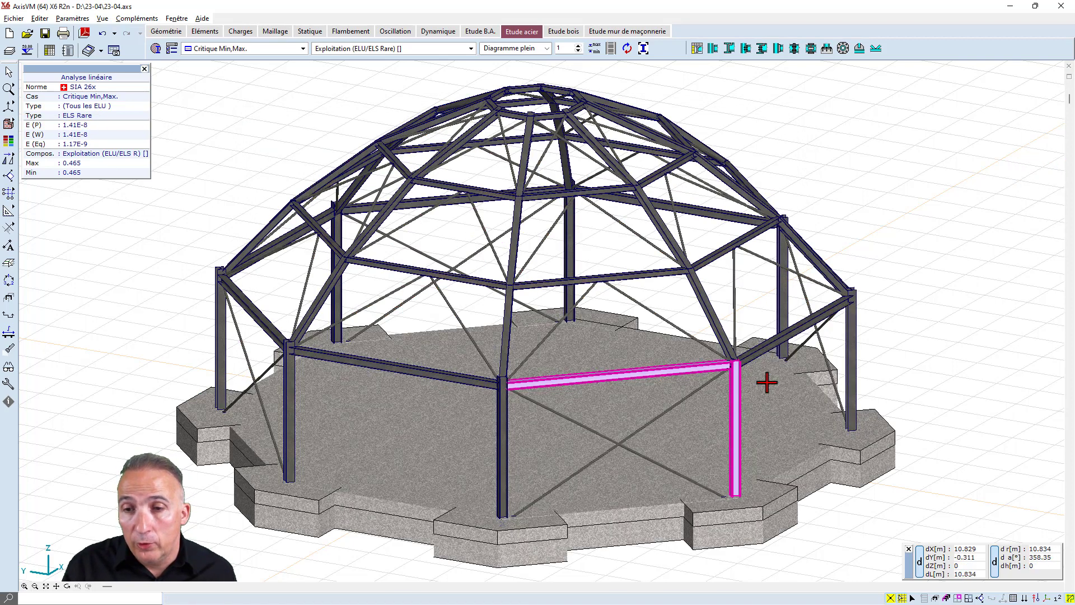
pyautogui.click(754, 320)
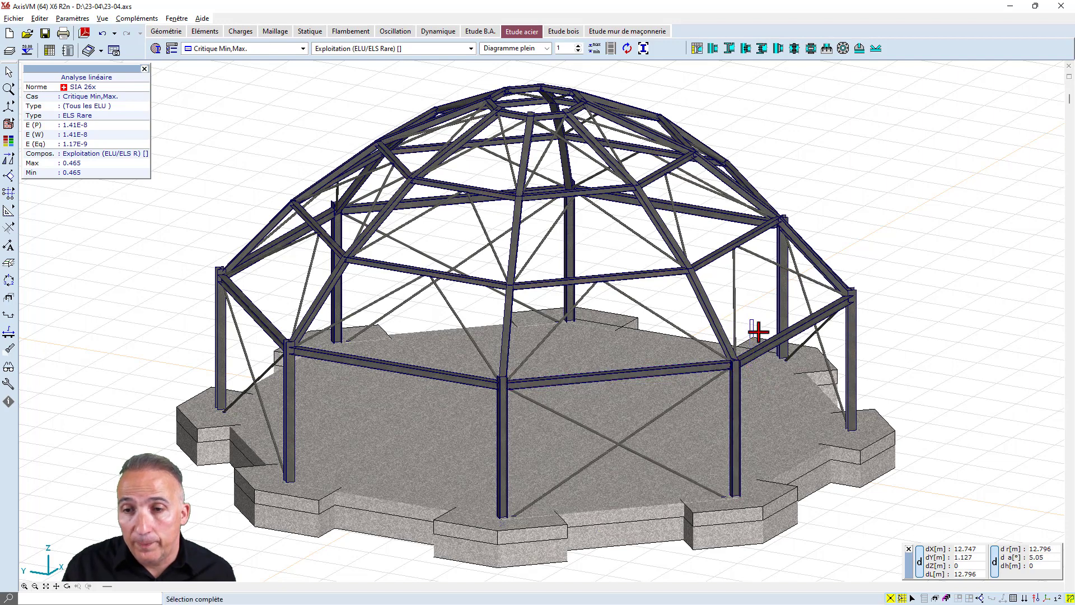
pyautogui.scroll(5, 737, 364)
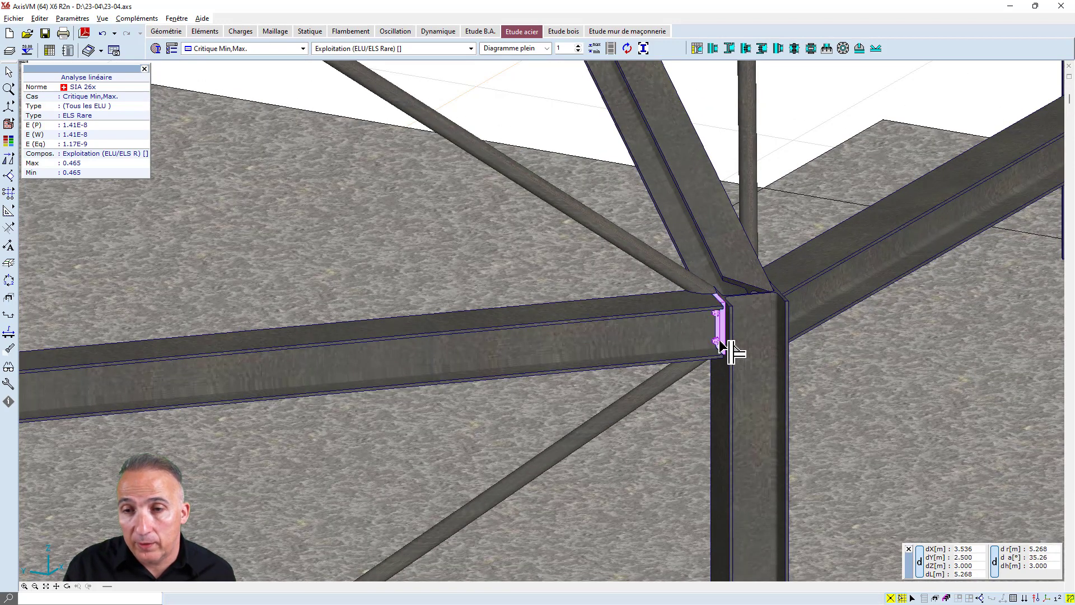
pyautogui.scroll(2, 720, 343)
pyautogui.scroll(-2, 726, 363)
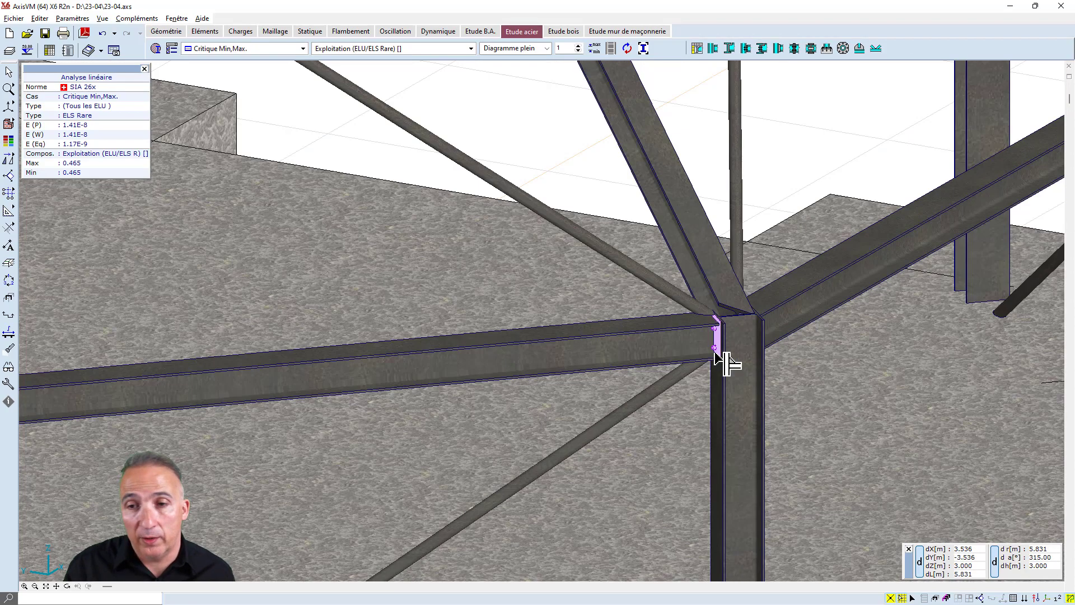
pyautogui.scroll(-4, 726, 363)
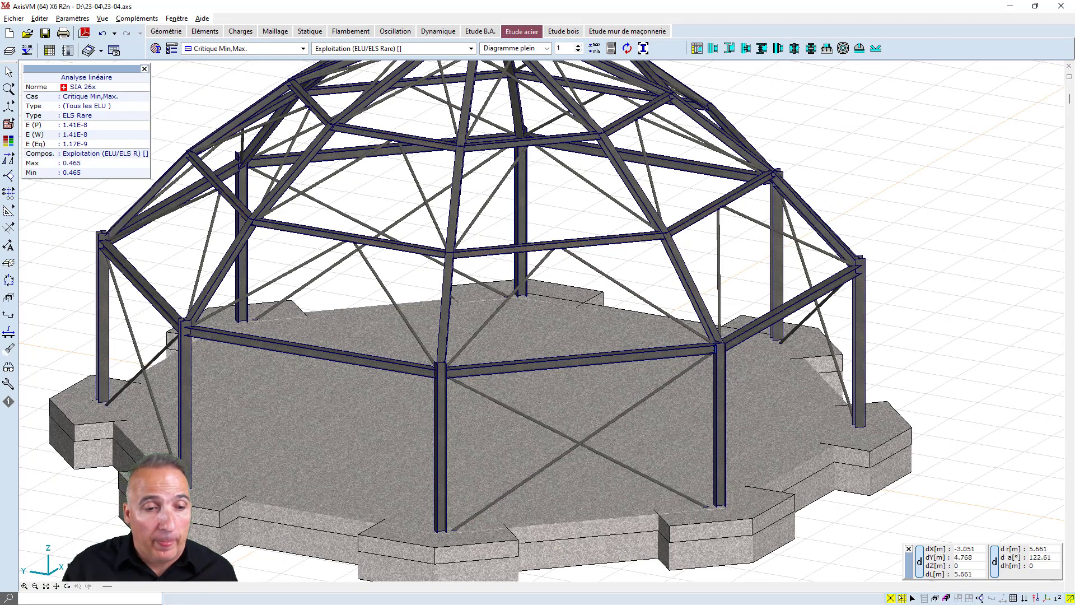
pyautogui.click(47, 585)
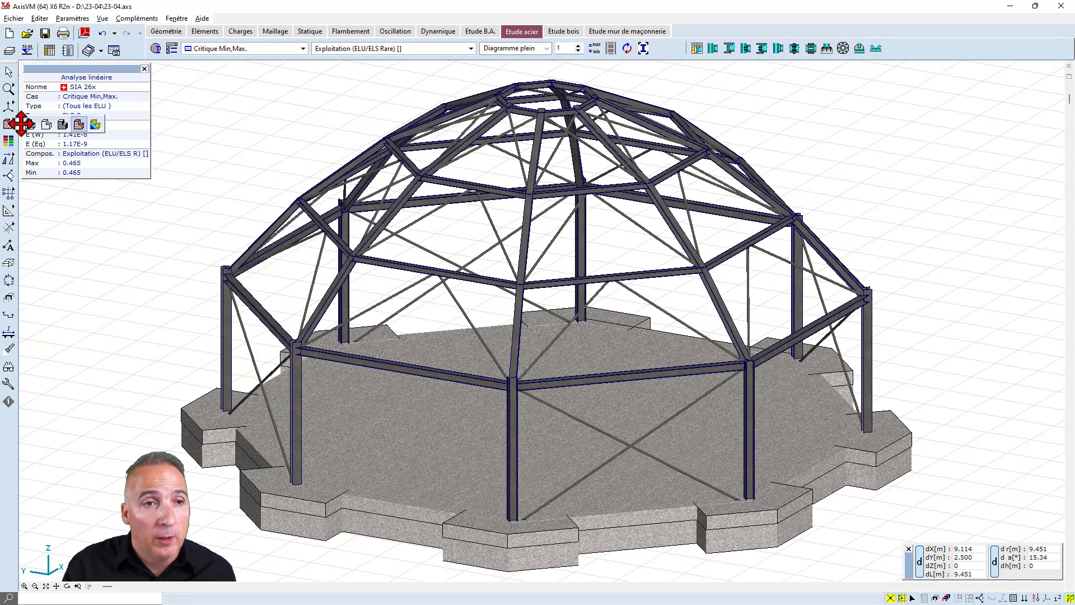
pyautogui.click(23, 124)
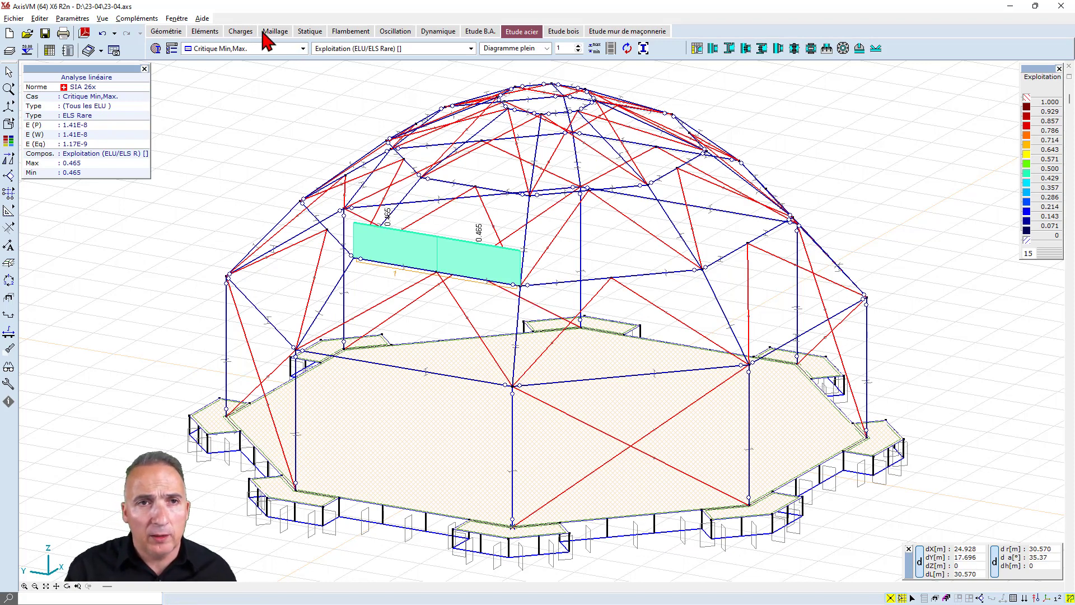
# Try nonlinear tension-only behaviour on a front diagonal bracing truss in its element properties, and discard the change.
pyautogui.click(207, 32)
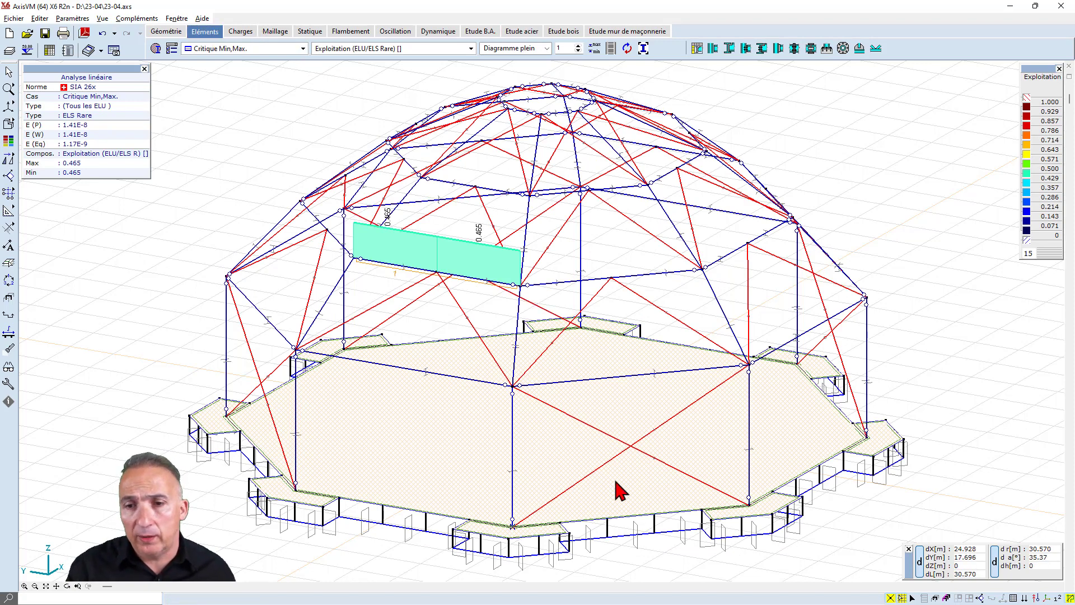
pyautogui.doubleClick(664, 431)
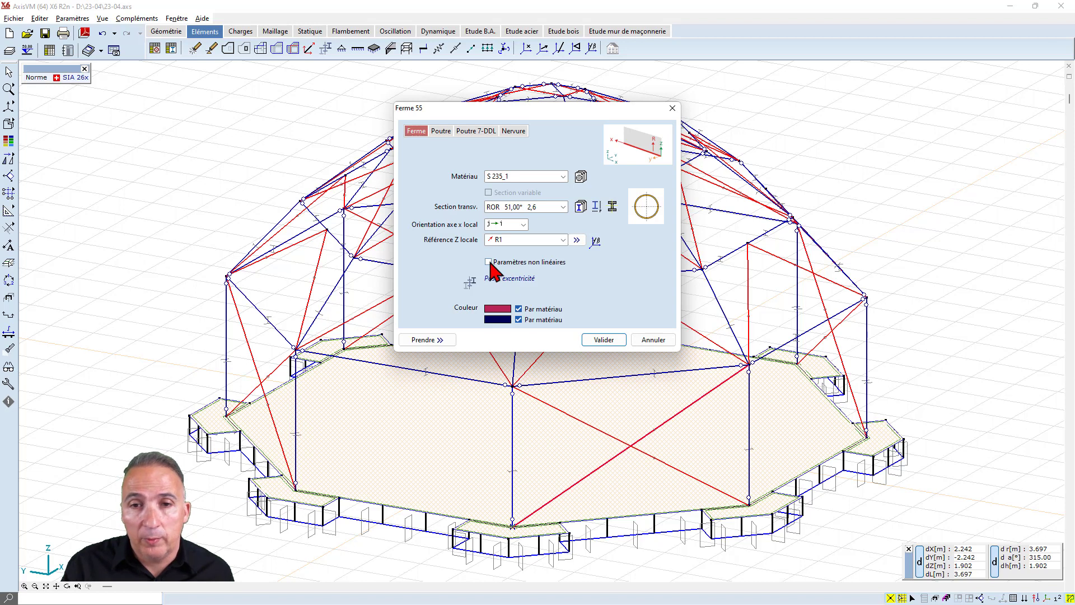
pyautogui.click(489, 262)
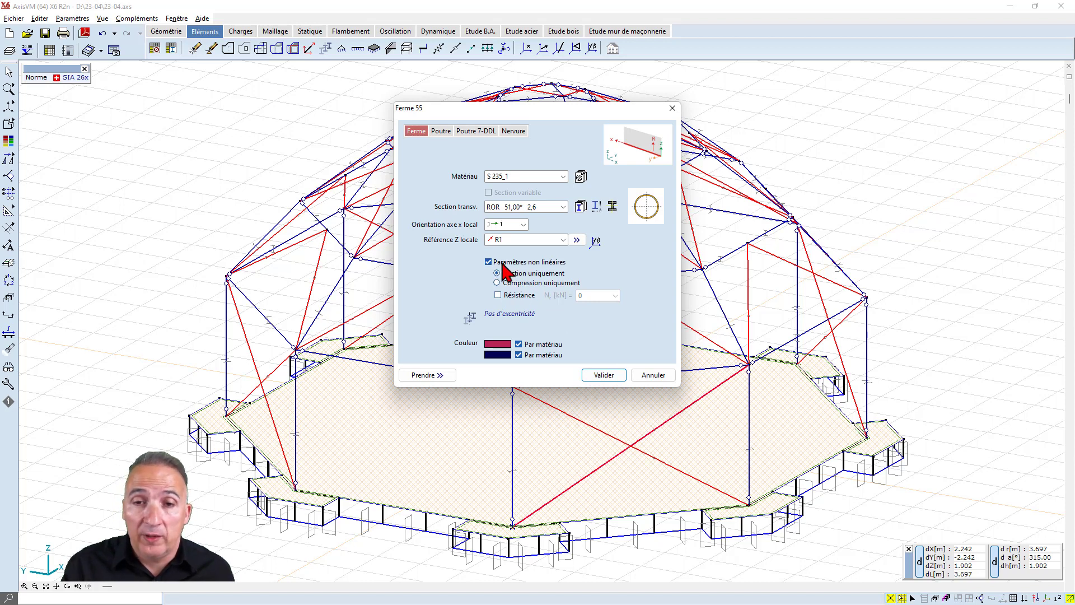
pyautogui.click(649, 375)
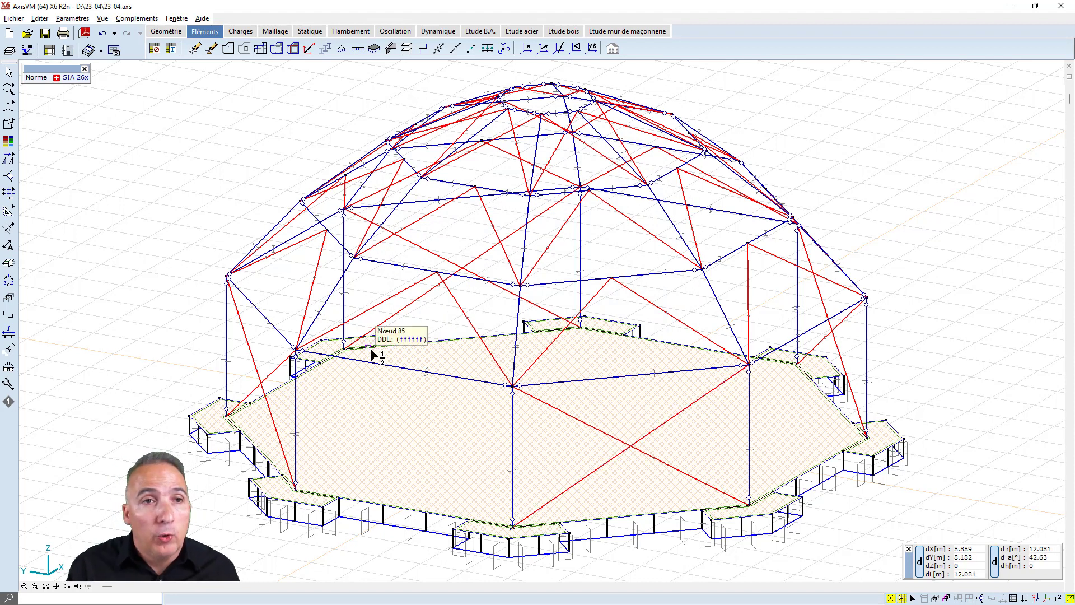
# Enable nonlinear properties for the S 235 material and choose the Plastique / von Mises model.
pyautogui.click(157, 51)
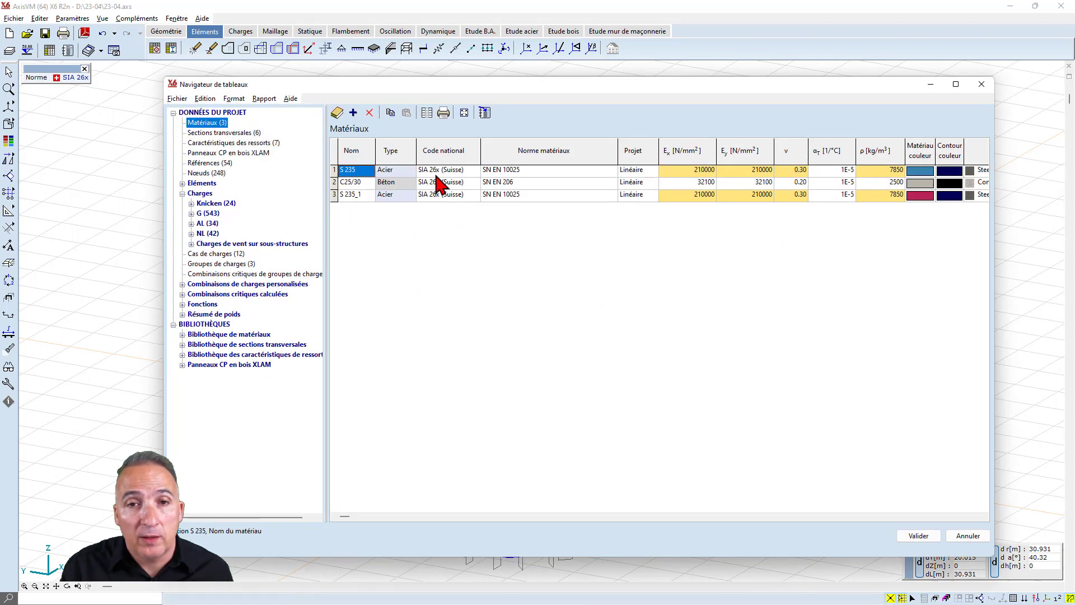
pyautogui.click(436, 174)
pyautogui.doubleClick(437, 173)
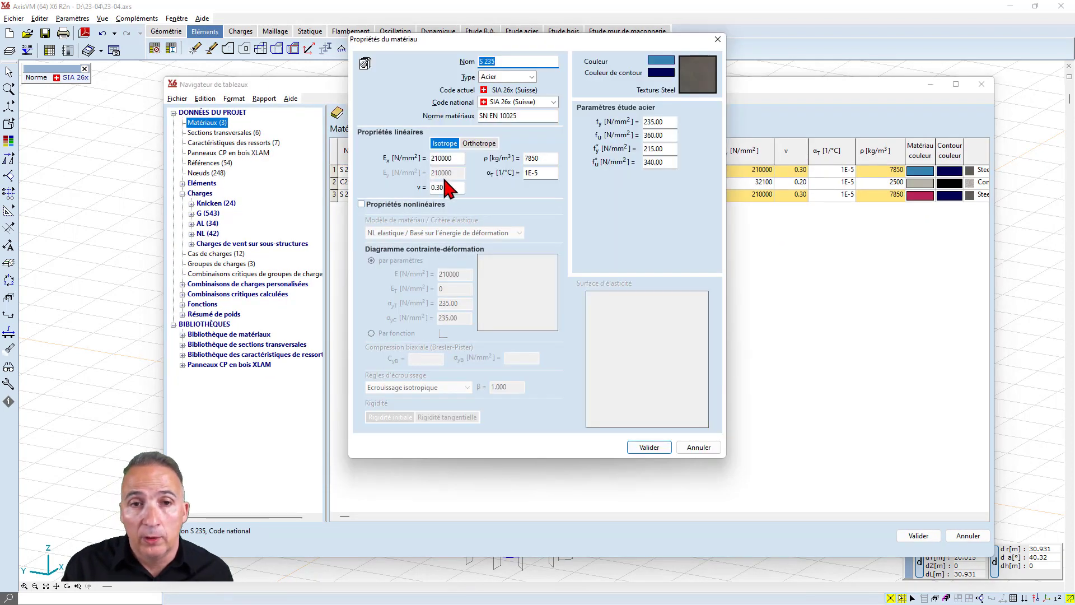
pyautogui.click(361, 204)
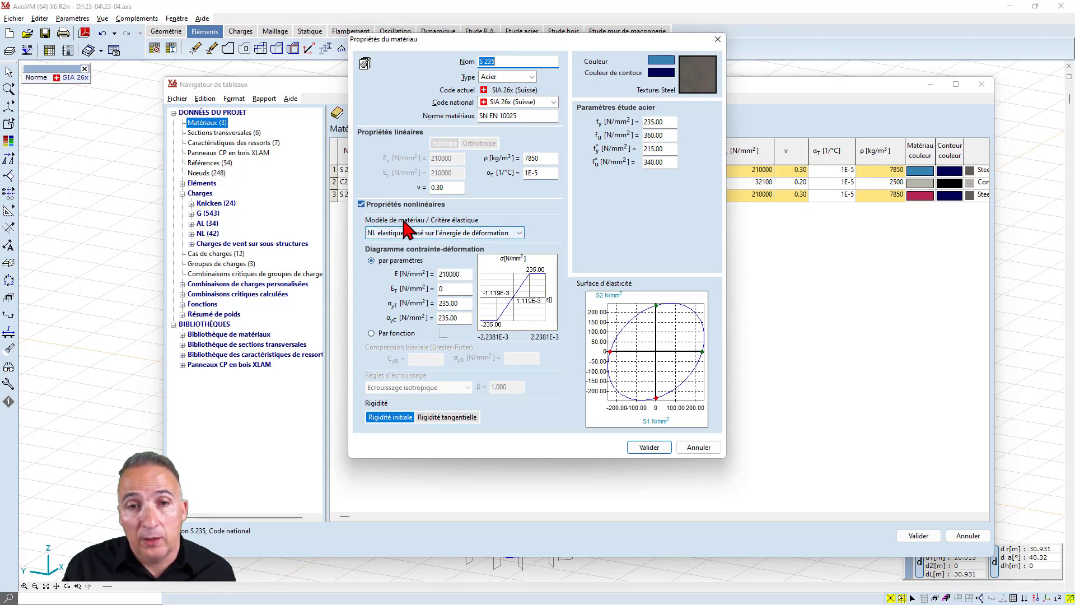
pyautogui.click(519, 234)
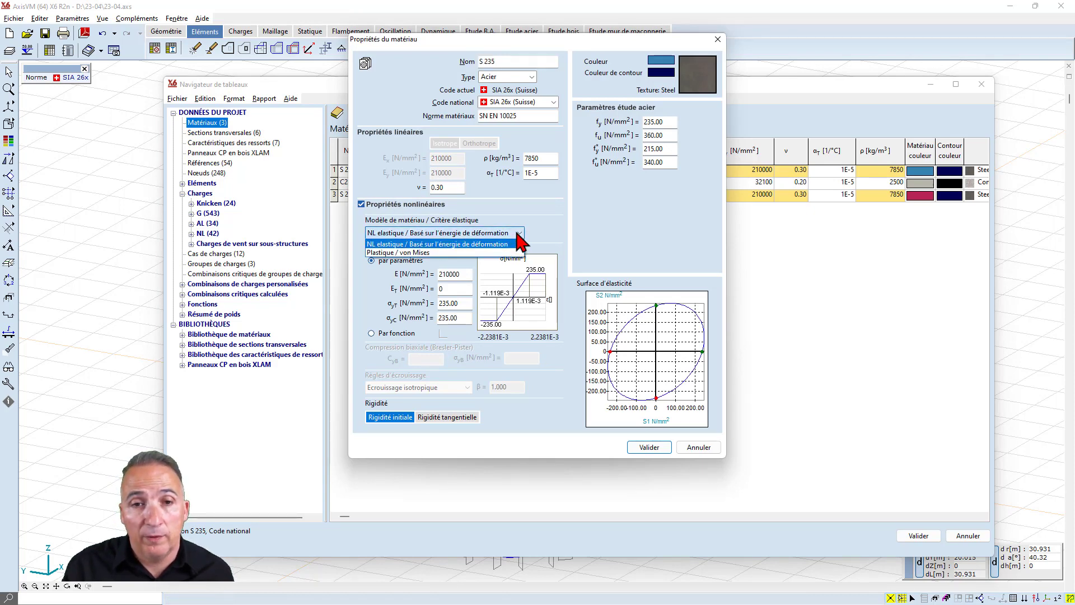
pyautogui.click(482, 253)
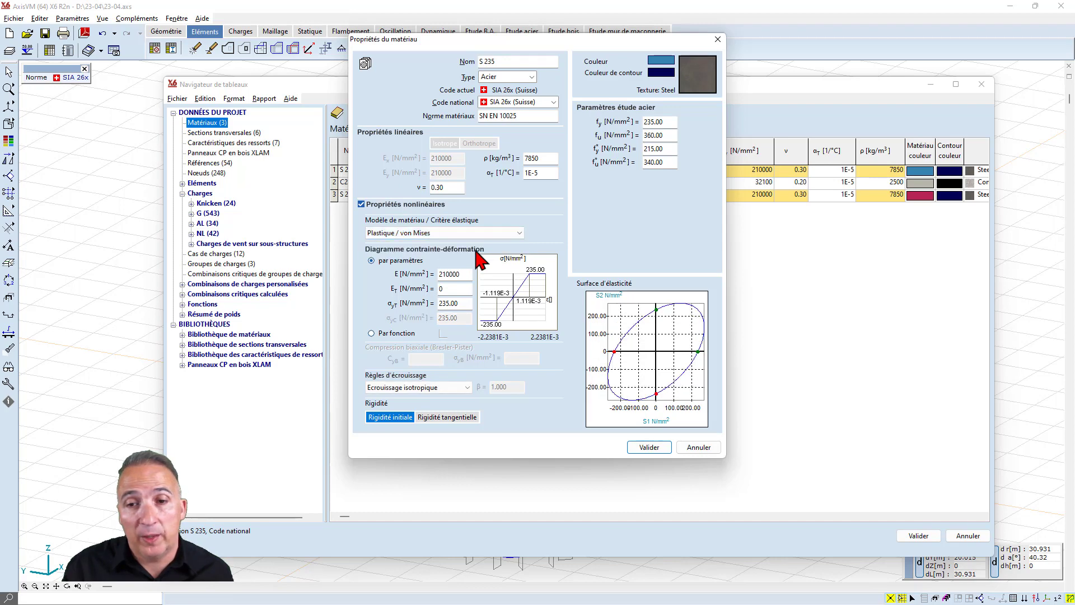
# Switch the S 235 material model back to NL elastique and close the material properties and tables without saving.
pyautogui.click(519, 233)
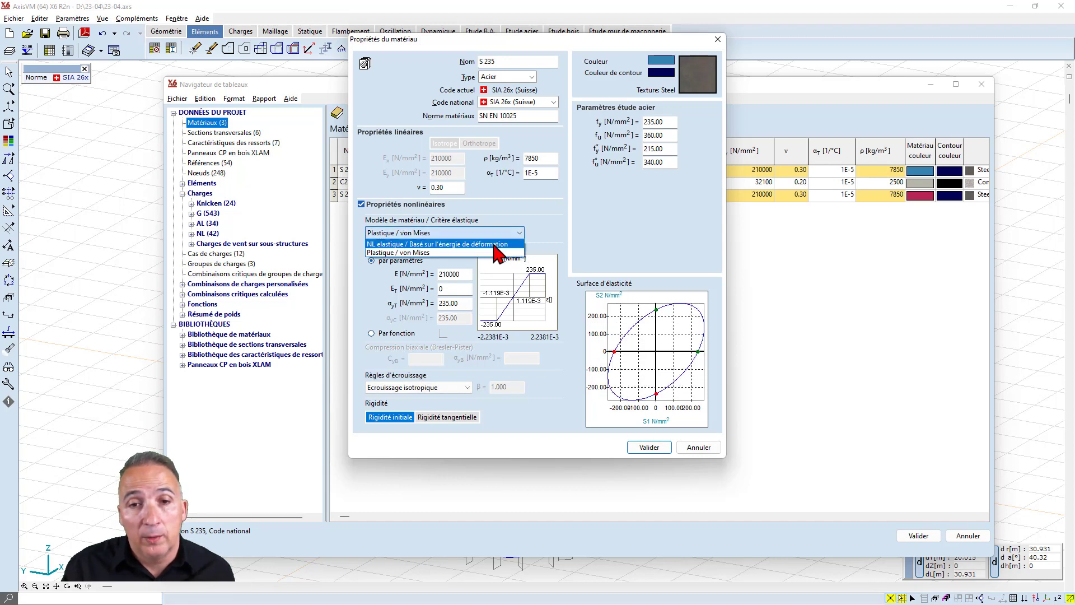
pyautogui.click(511, 233)
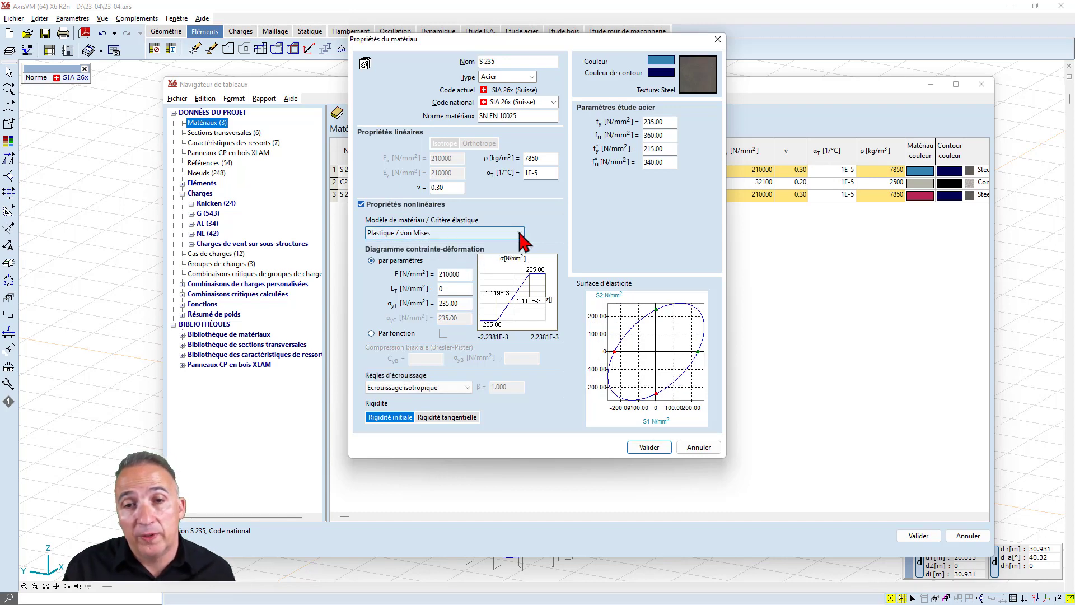
pyautogui.click(522, 233)
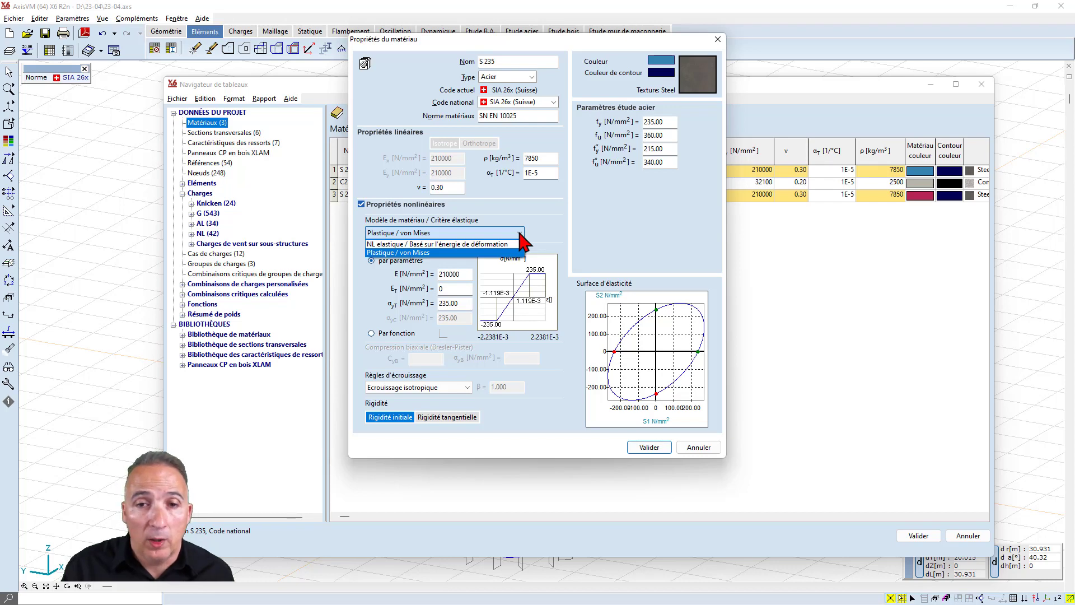
pyautogui.click(468, 244)
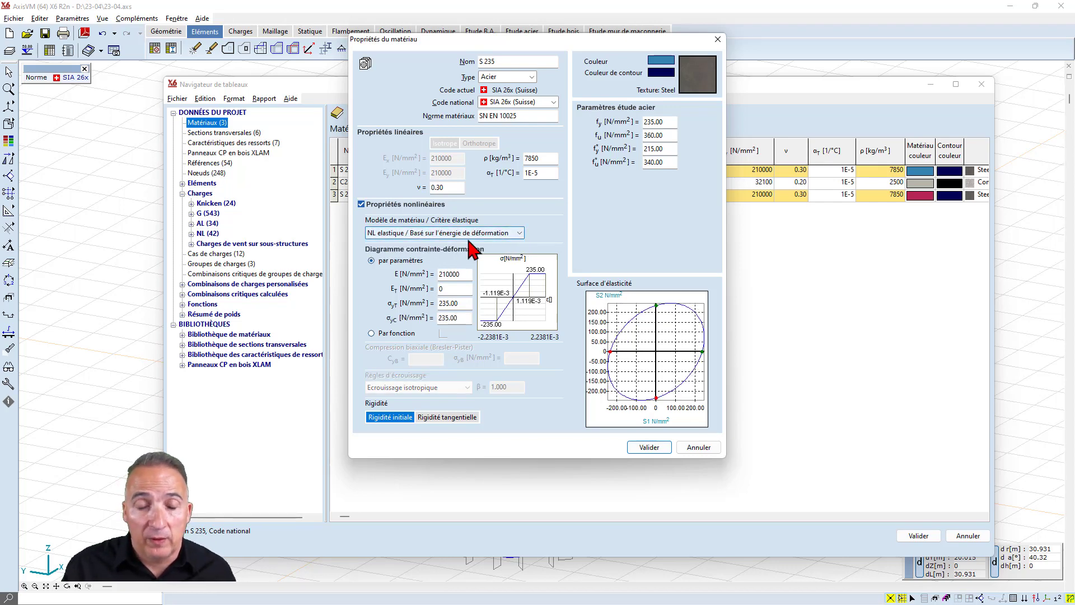
pyautogui.click(697, 447)
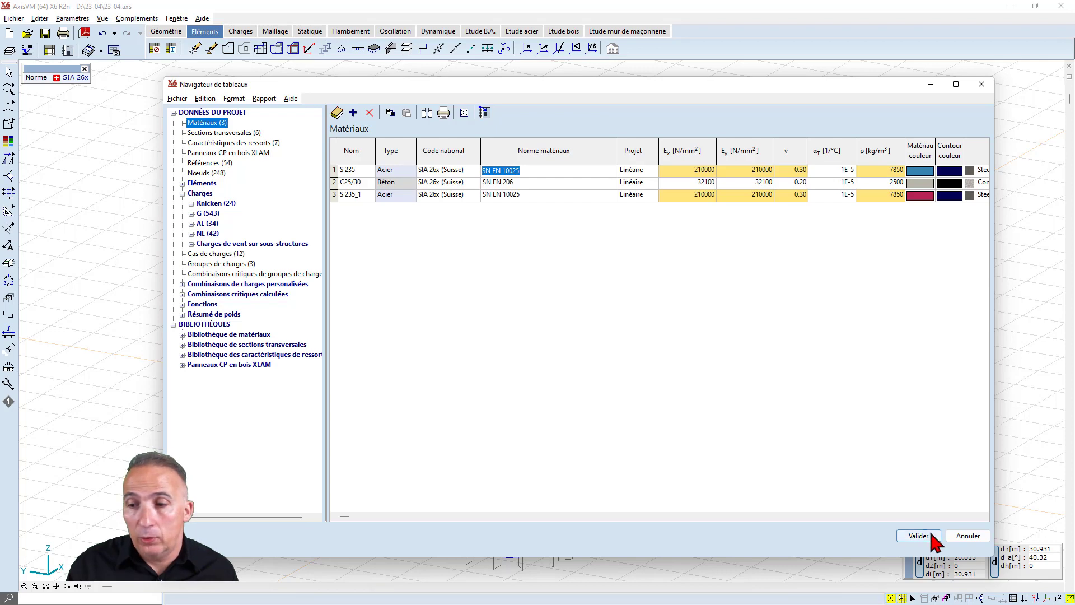
pyautogui.click(964, 536)
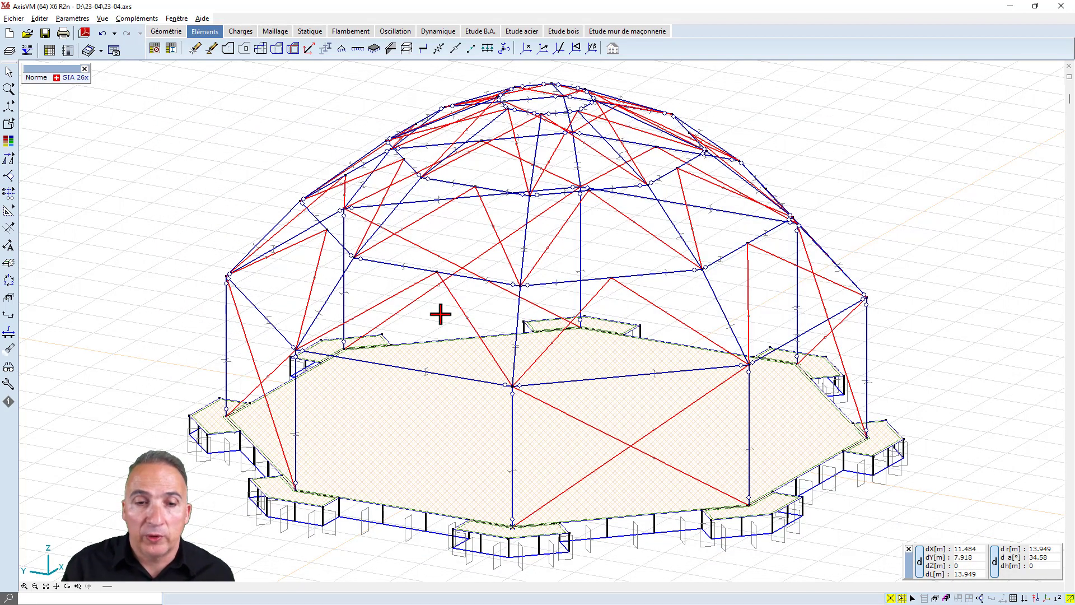
# Run a buckling analysis for the Knicken load case only, accepting the subdivision of the members into at least 4 parts.
pyautogui.click(351, 32)
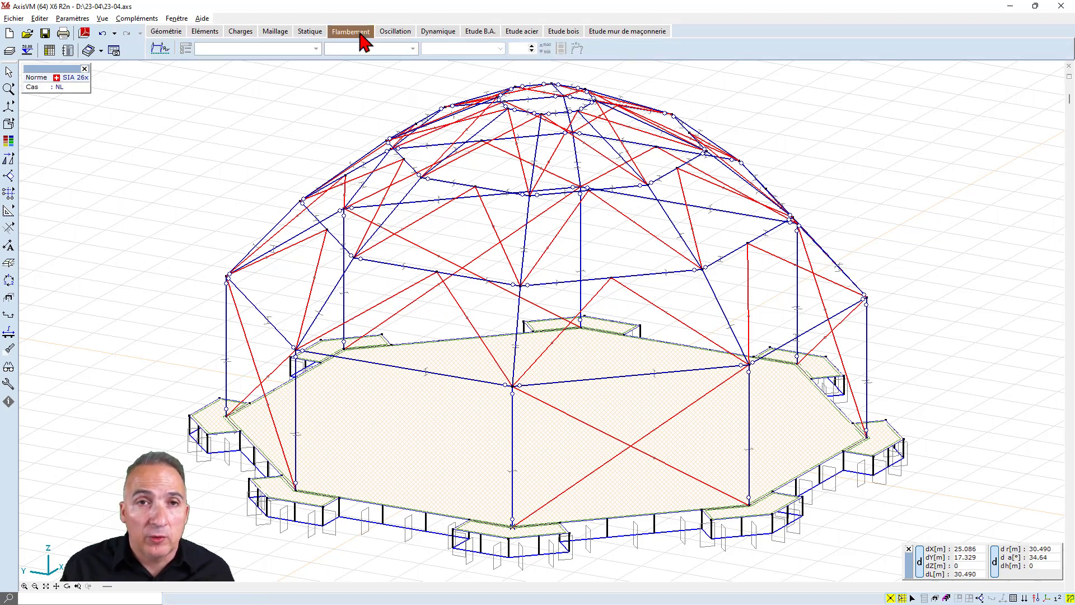
pyautogui.click(167, 50)
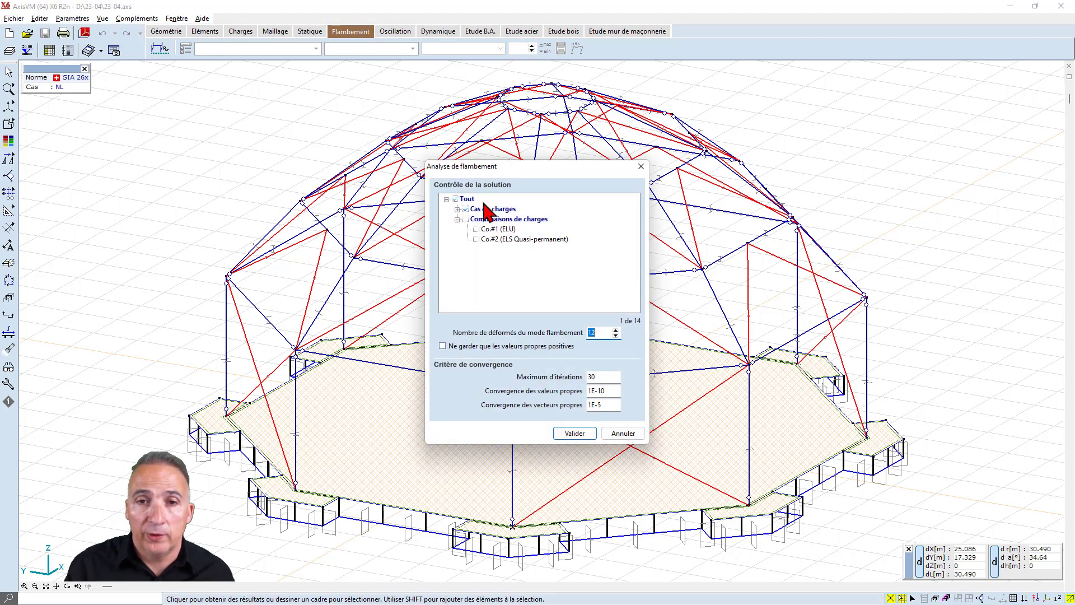
pyautogui.click(456, 200)
pyautogui.click(457, 208)
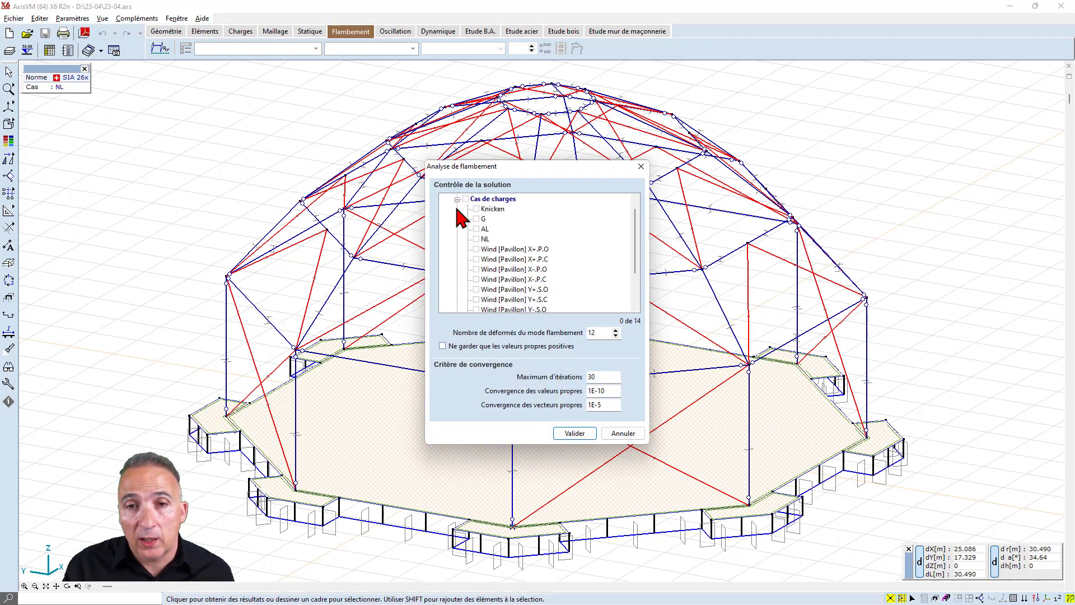
pyautogui.click(477, 208)
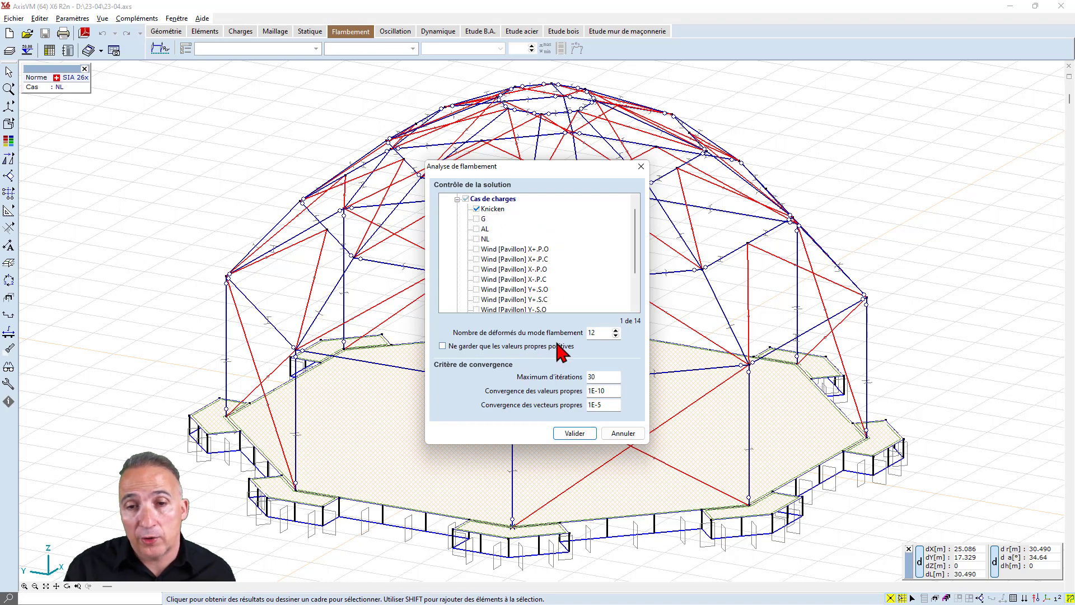
pyautogui.click(575, 433)
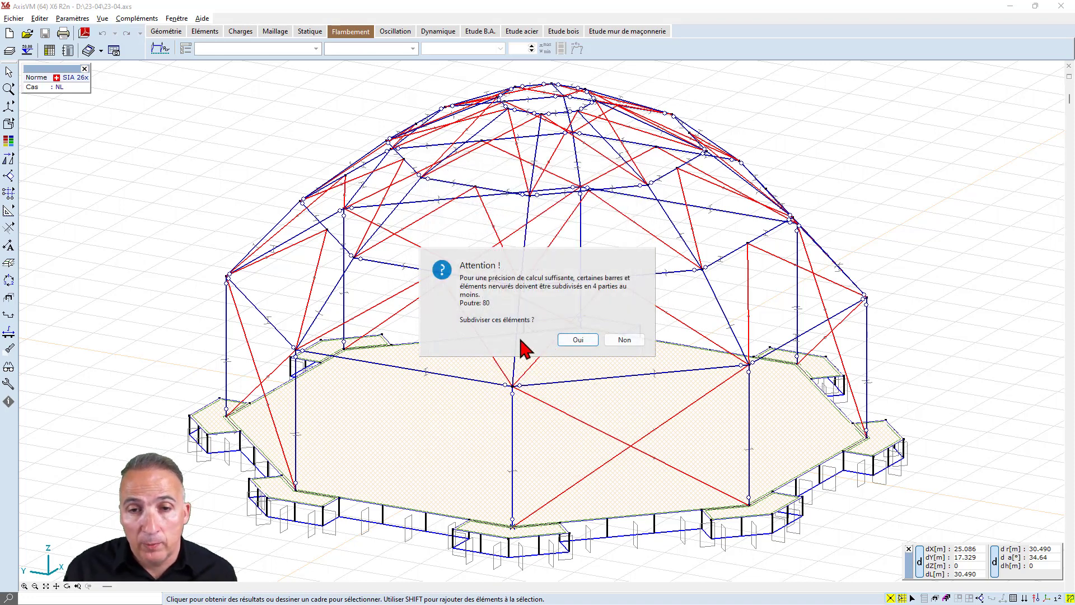
pyautogui.click(577, 338)
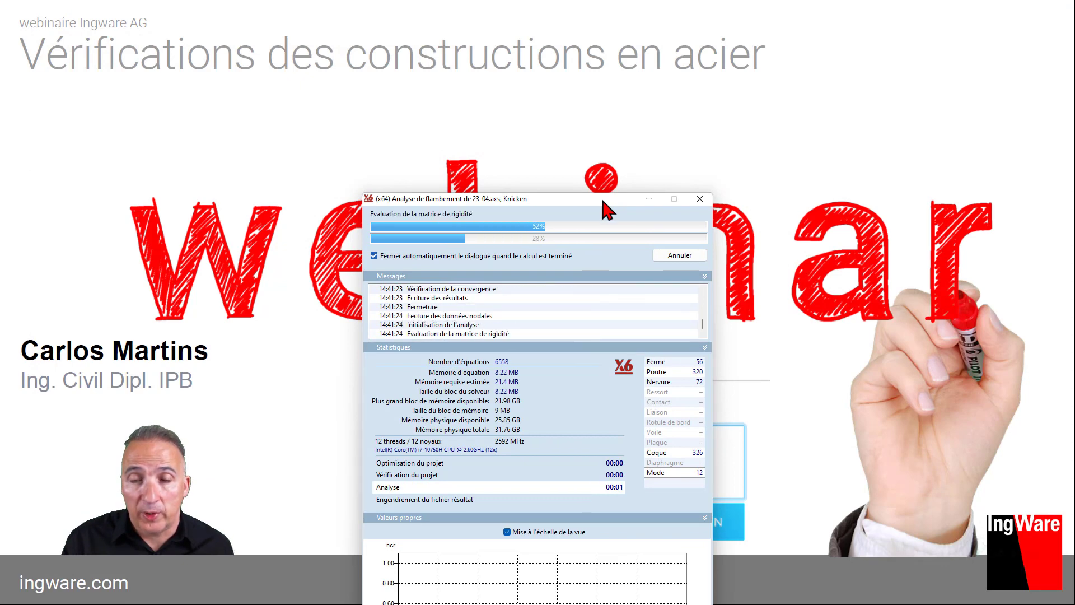
pyautogui.moveTo(607, 209); pyautogui.dragTo(630, 58)
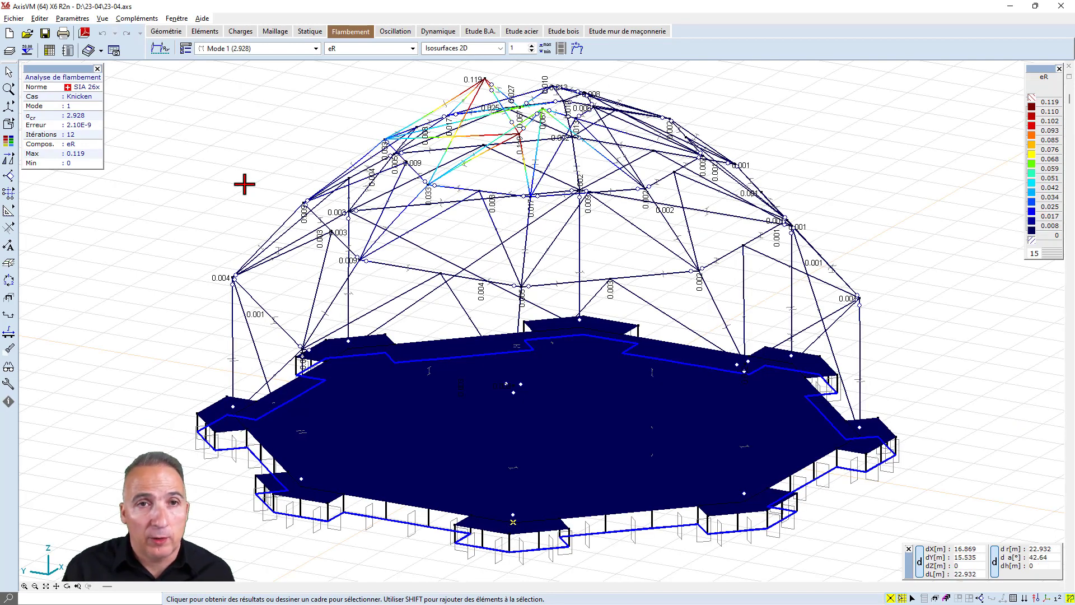
# Display the Mode 1 buckling shape of the dome as a rendered solid model with the whole structure in view.
pyautogui.moveTo(10, 130)
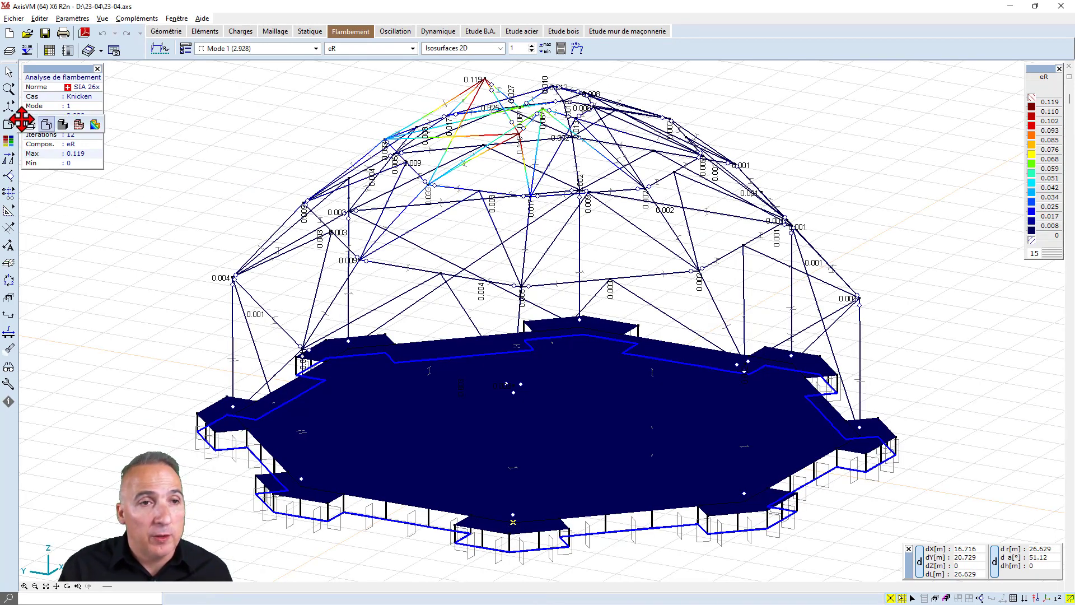
pyautogui.click(95, 124)
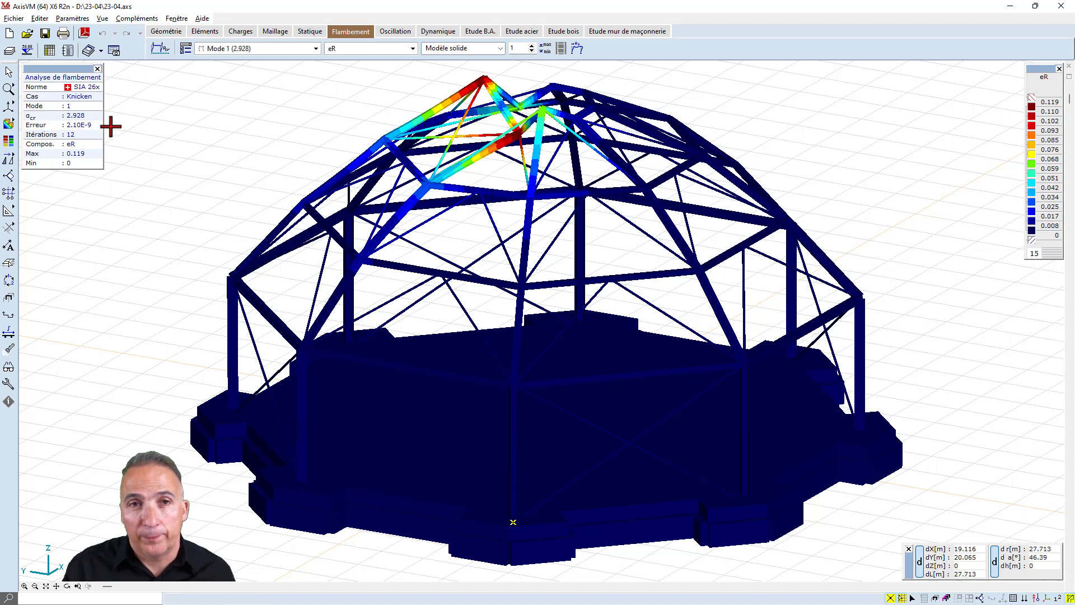
pyautogui.click(47, 587)
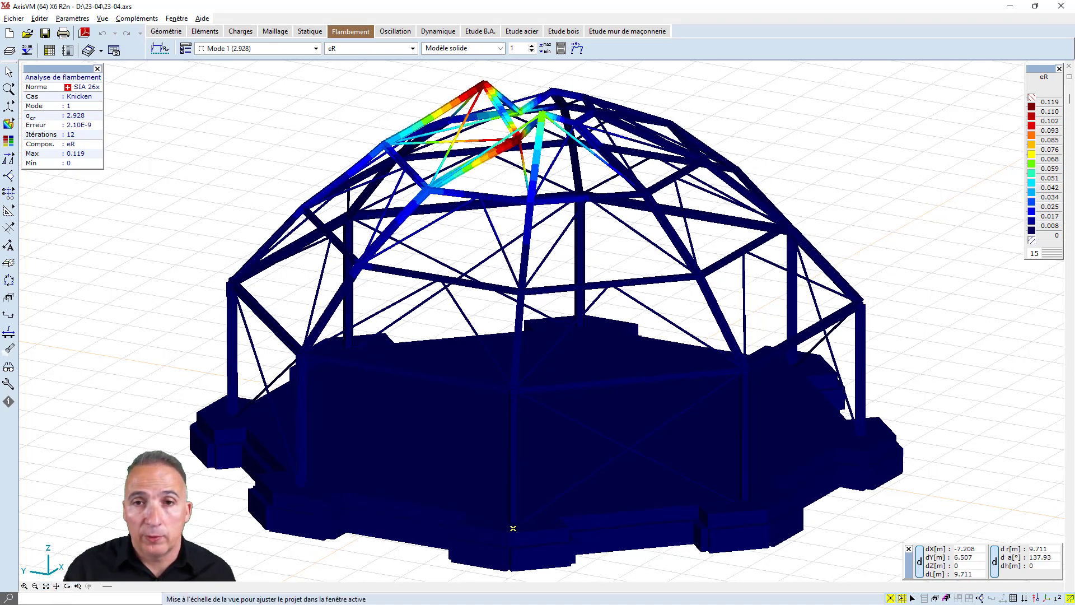
# Examine the Knicken buckling shapes one after another from Mode 2 through Mode 9.
pyautogui.click(316, 49)
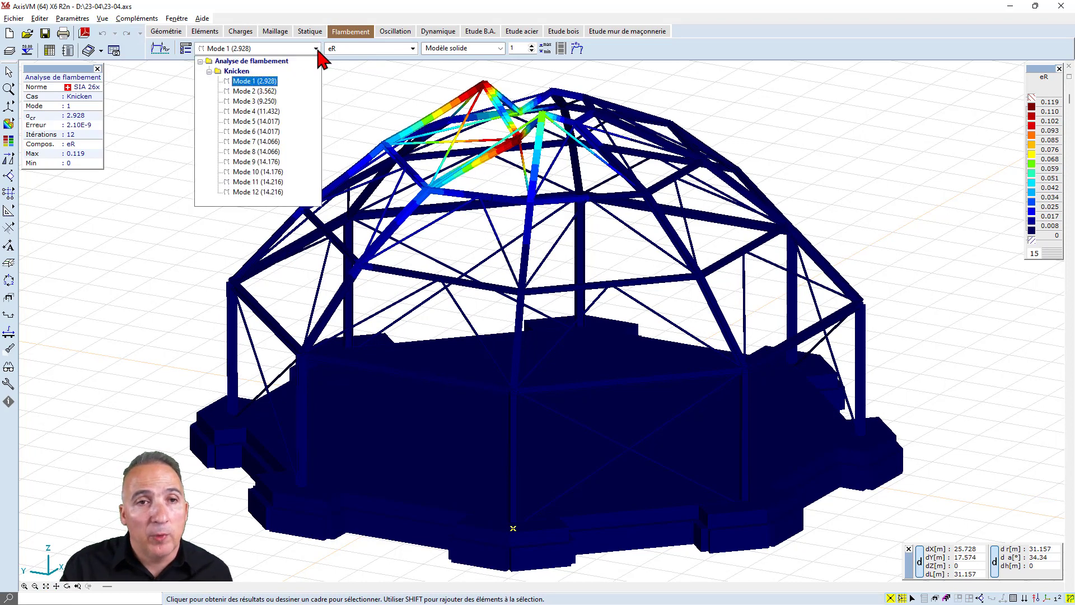
pyautogui.click(263, 91)
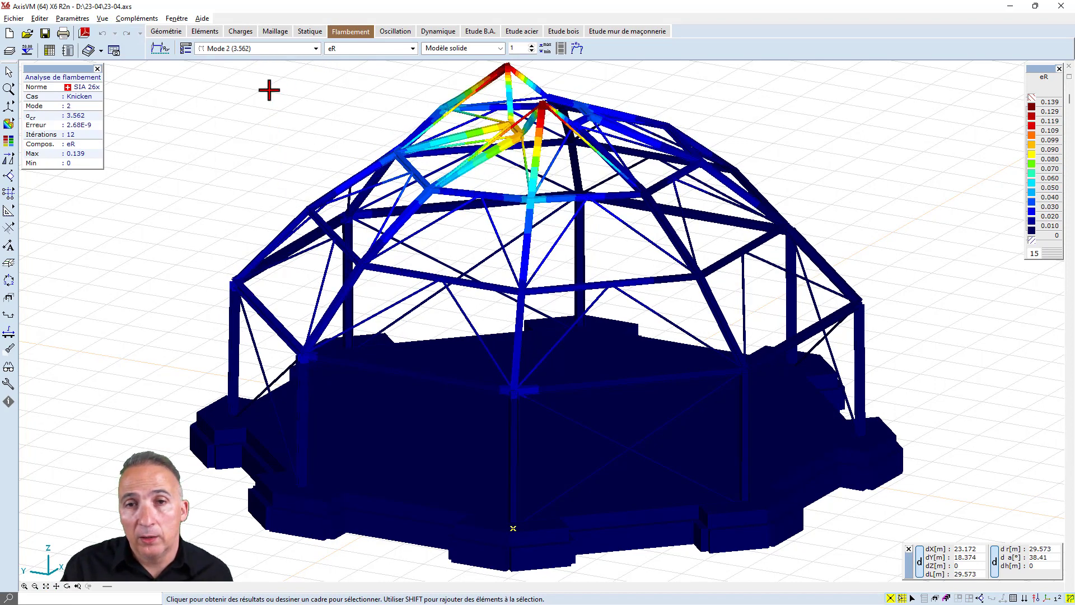
pyautogui.click(315, 49)
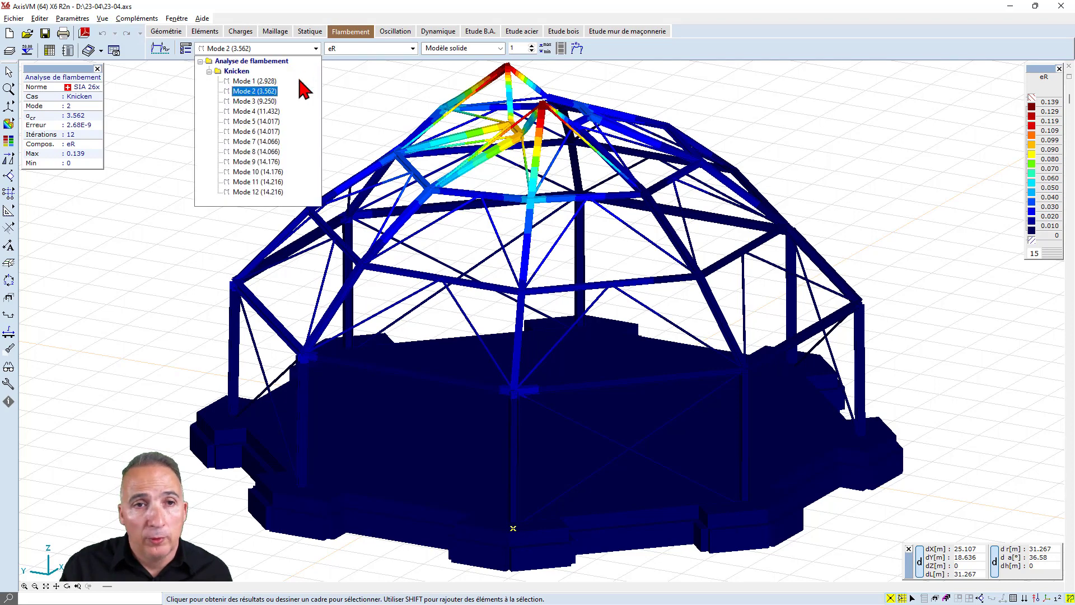
pyautogui.click(258, 102)
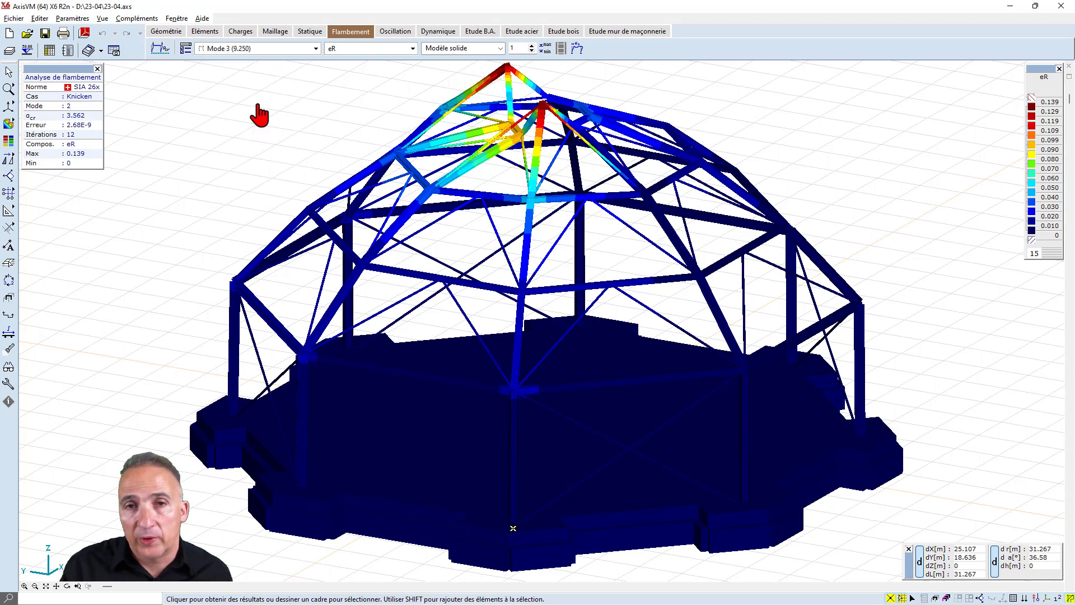
pyautogui.click(316, 49)
pyautogui.click(268, 114)
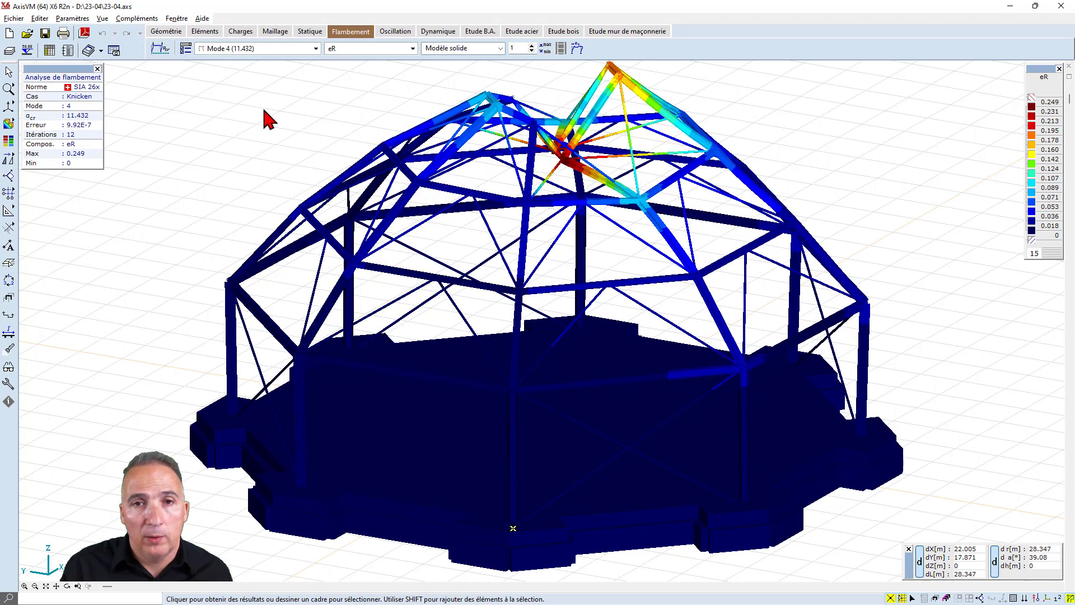
pyautogui.click(316, 49)
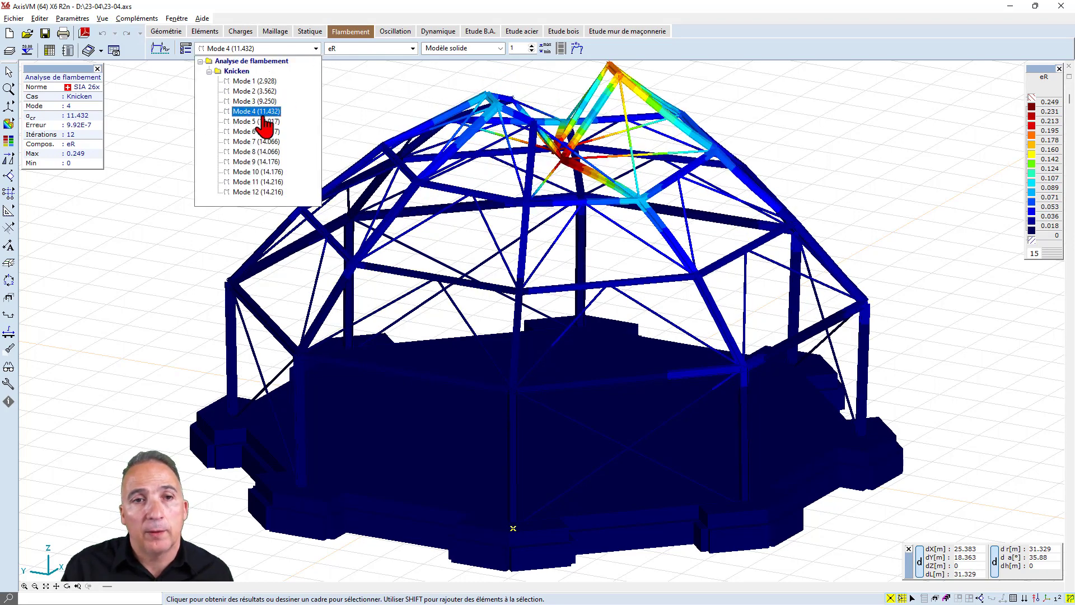
pyautogui.click(263, 124)
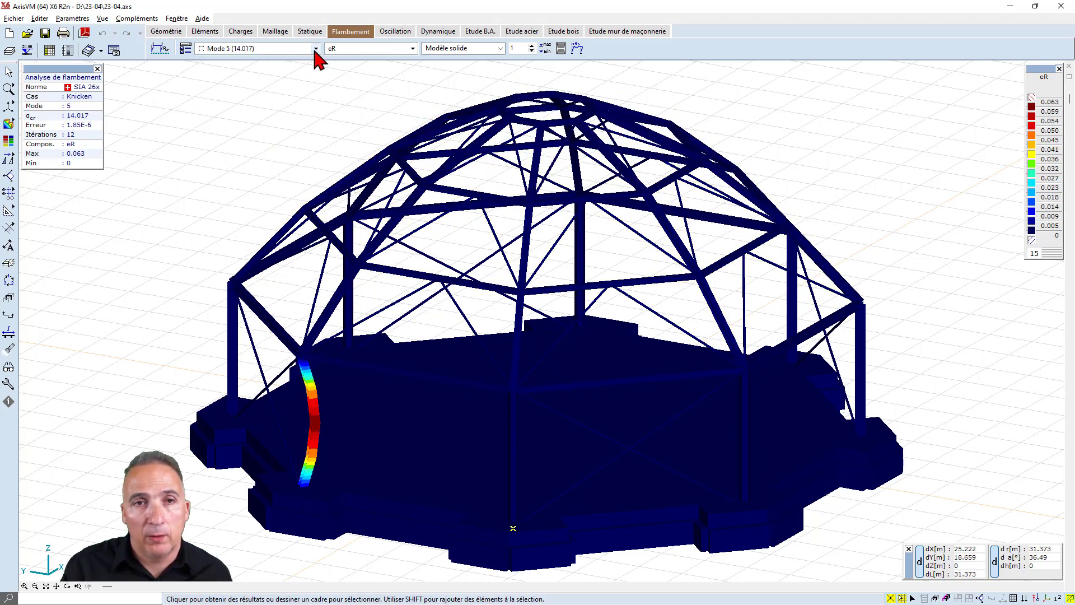
pyautogui.click(316, 48)
pyautogui.click(259, 135)
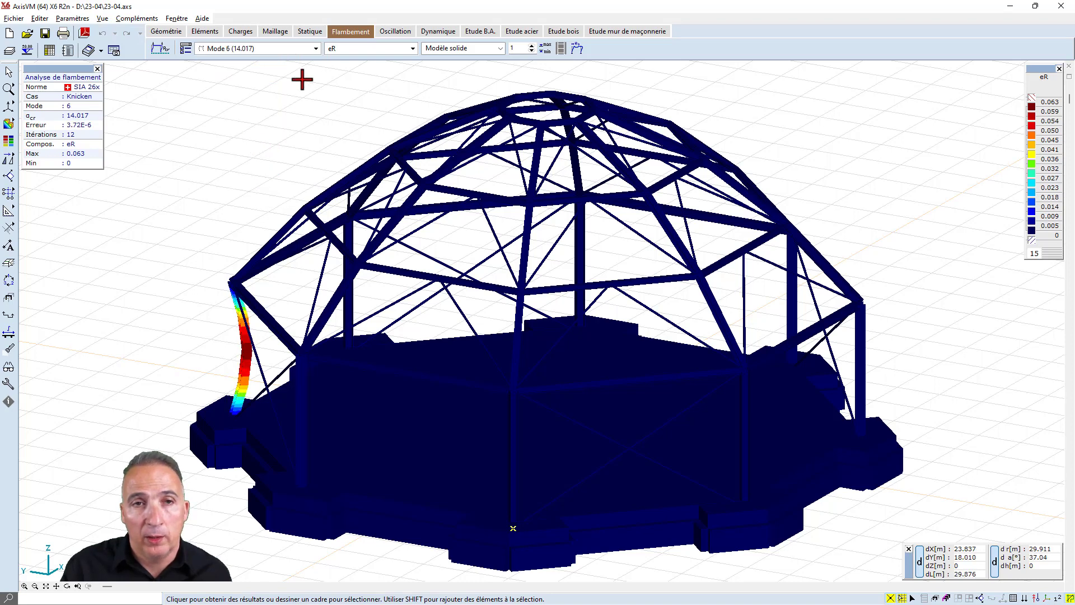
pyautogui.click(315, 49)
pyautogui.click(252, 141)
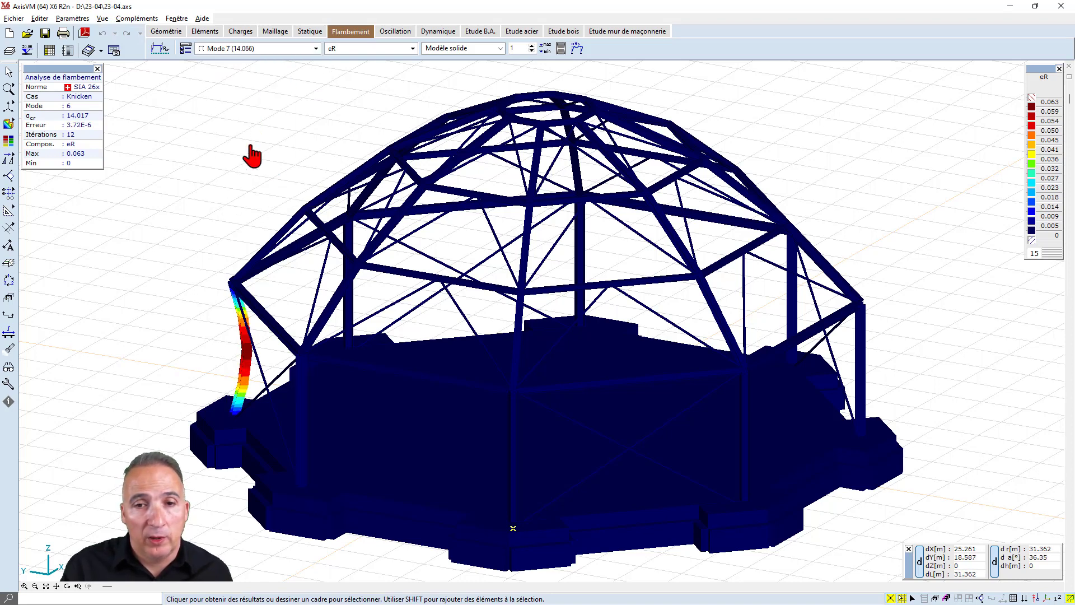
pyautogui.click(316, 48)
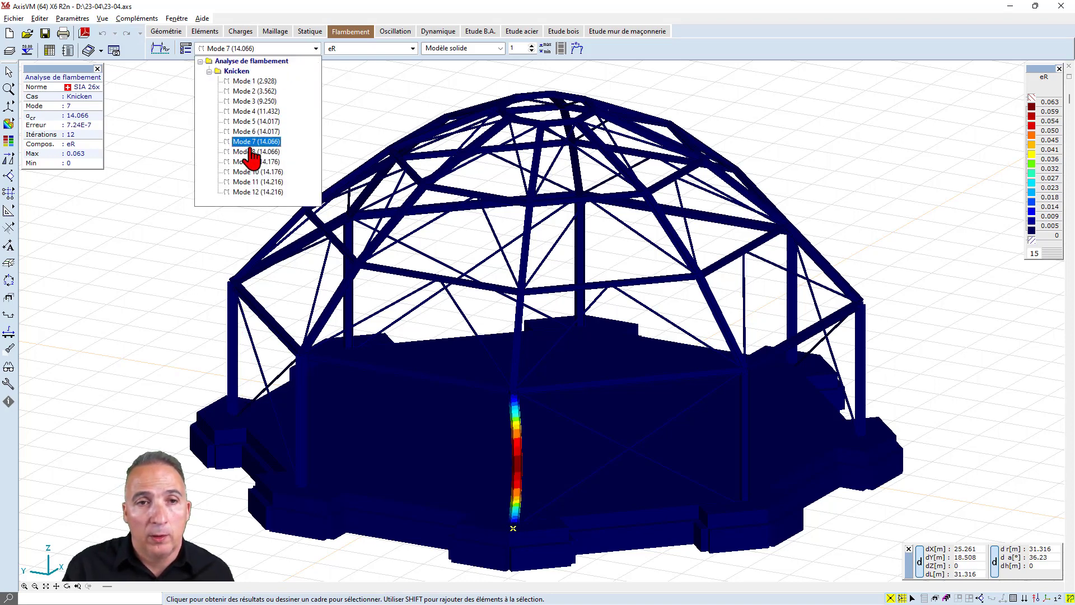
pyautogui.click(249, 151)
pyautogui.click(316, 49)
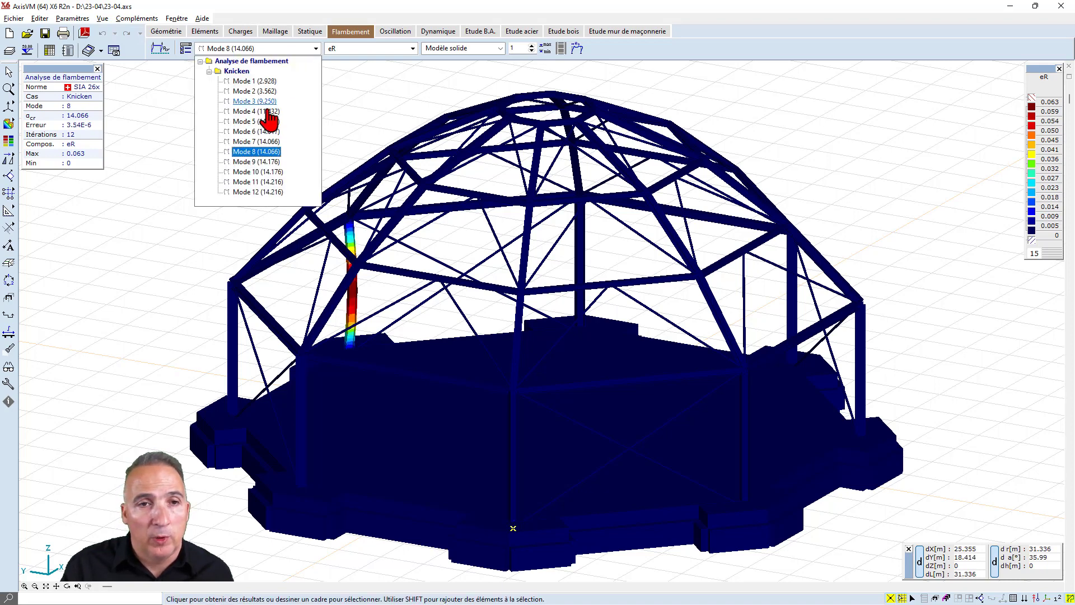
pyautogui.click(257, 162)
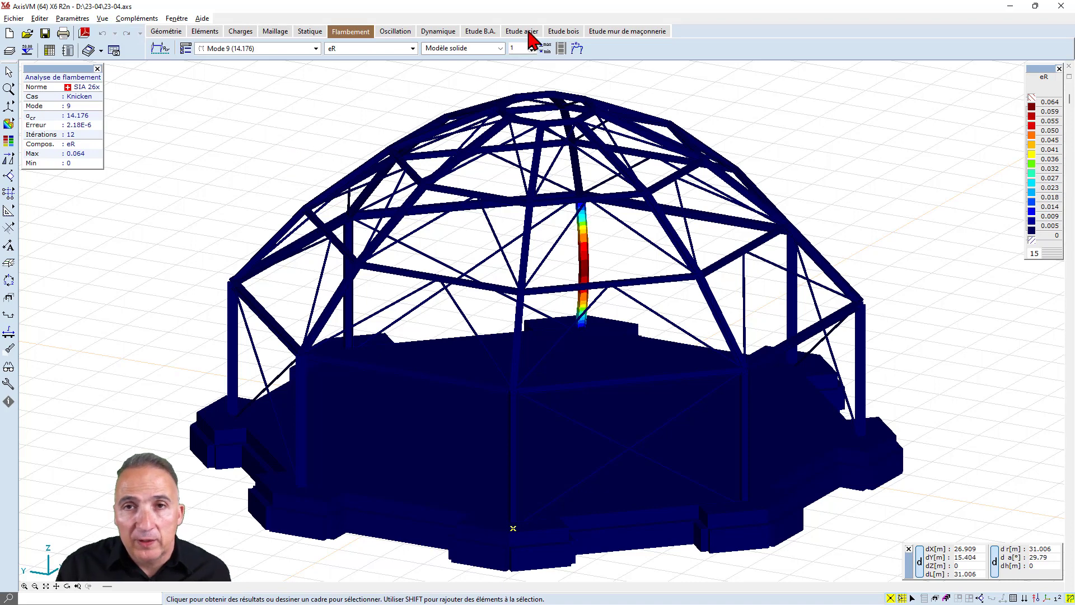
# Create an imperfection form named k from buckling Mode 1, with component eR and a maximum displacement of 25 mm.
pyautogui.click(578, 49)
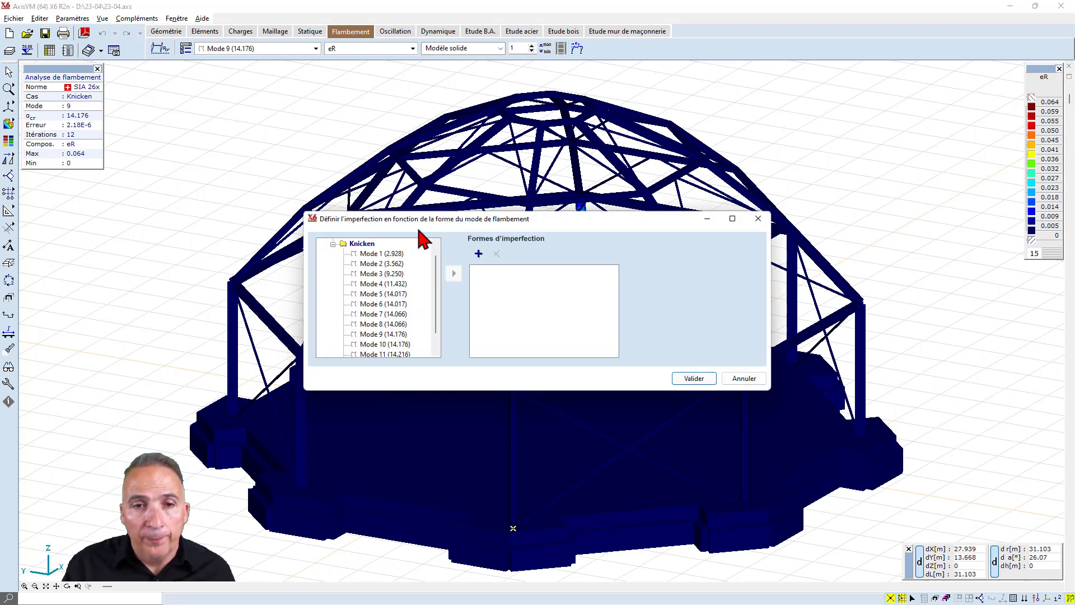
pyautogui.click(384, 253)
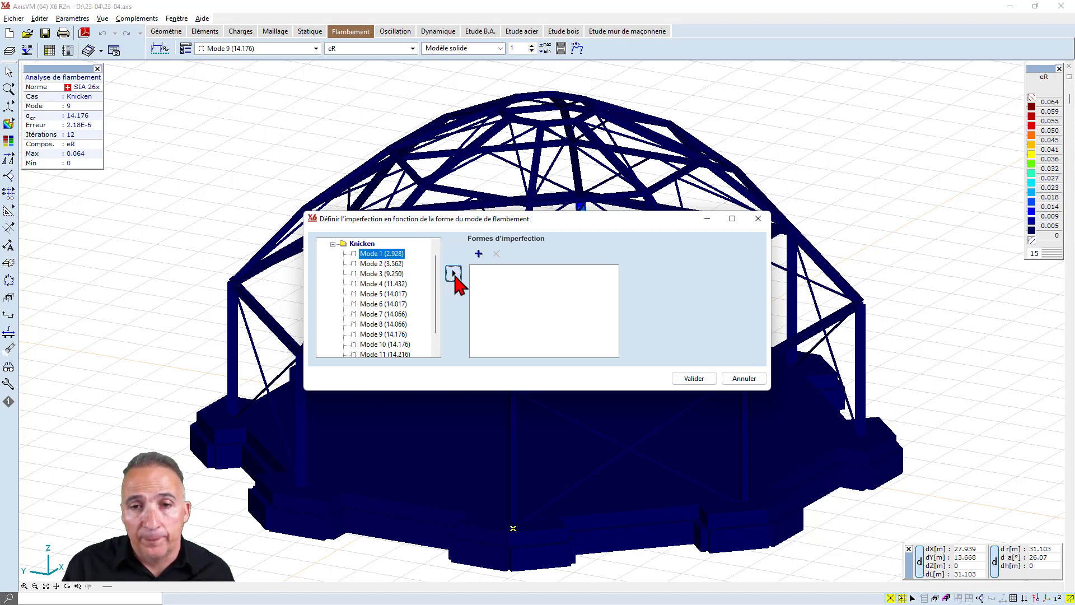
pyautogui.click(454, 273)
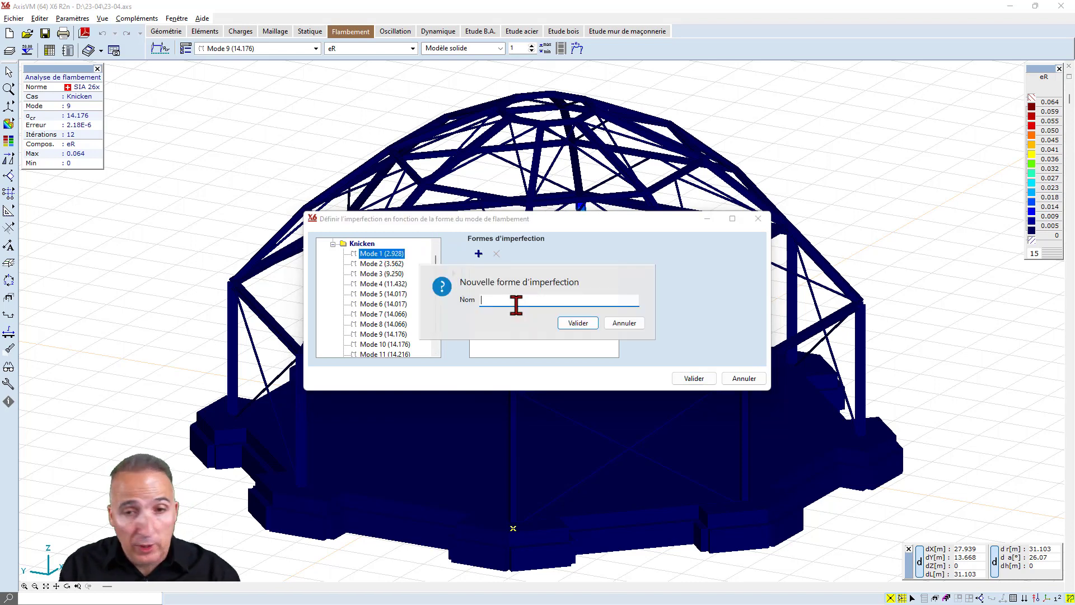
pyautogui.click(568, 325)
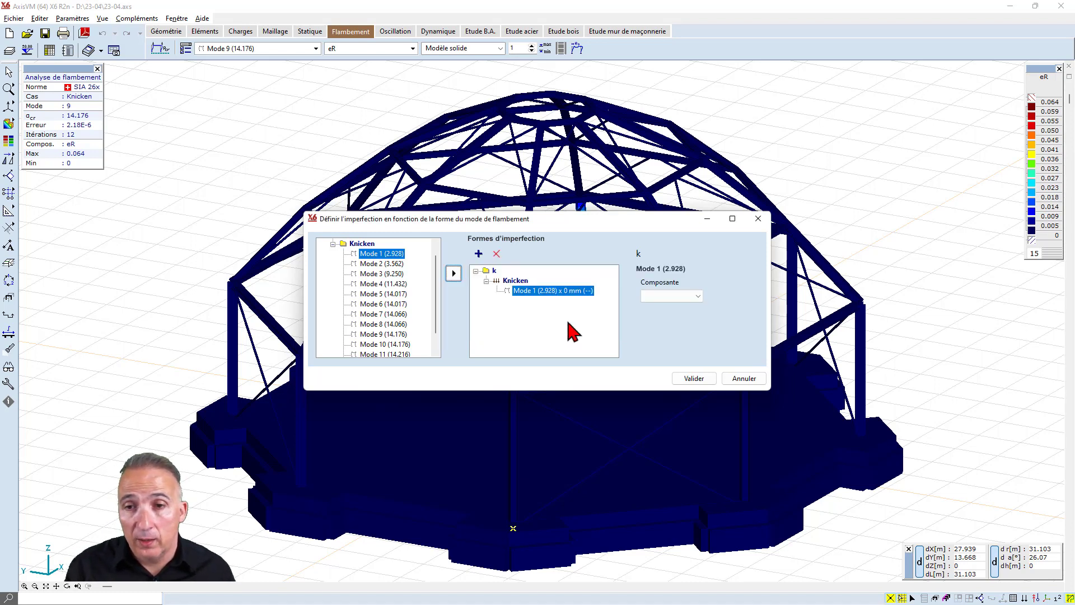
pyautogui.click(698, 297)
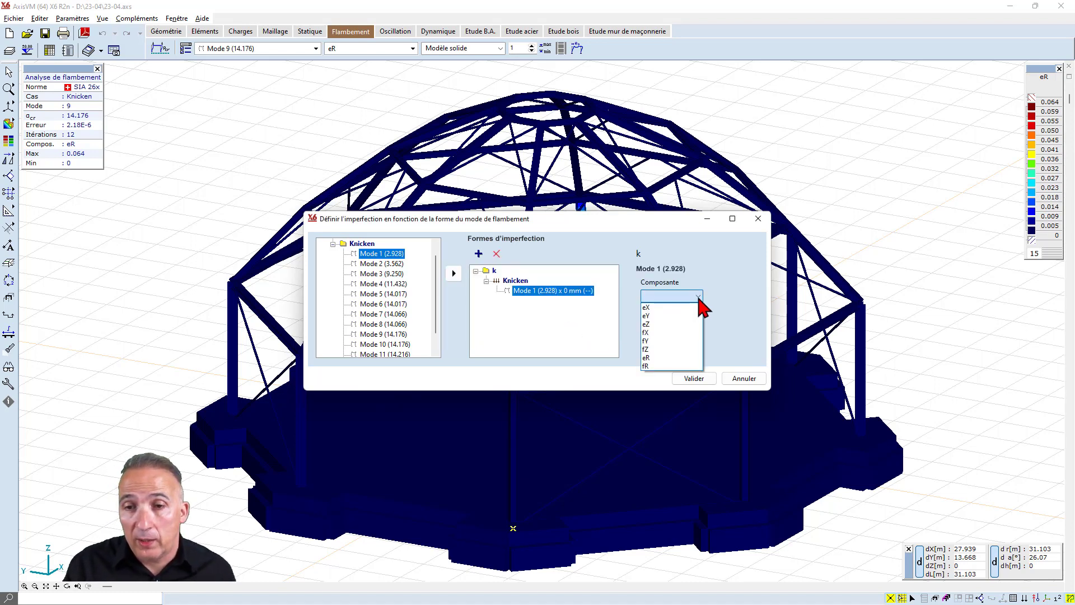
pyautogui.click(665, 359)
pyautogui.doubleClick(693, 326)
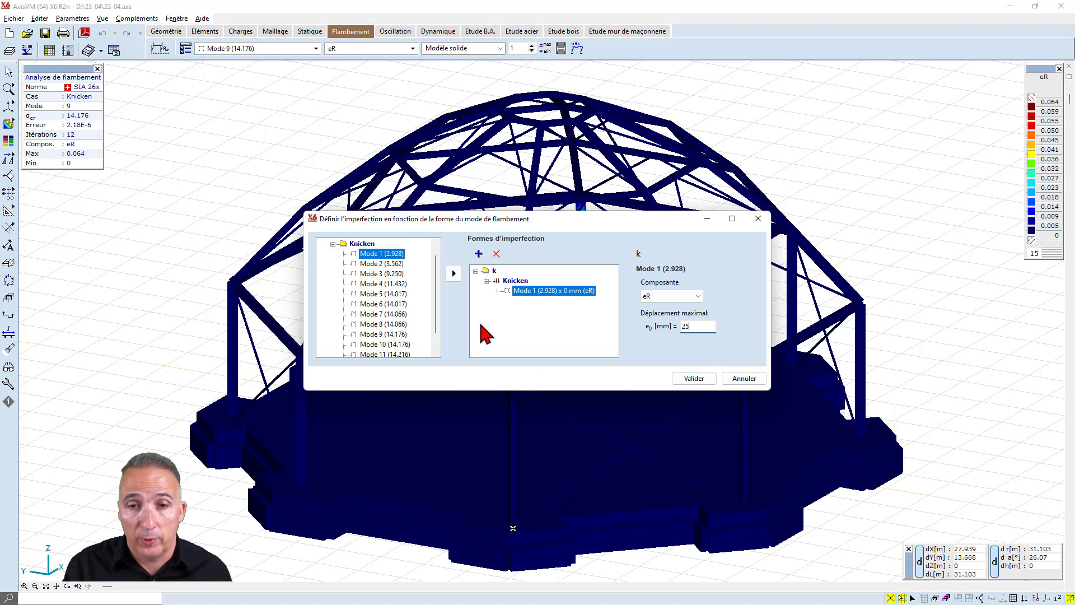
# Add buckling Mode 2 to imperfection form k with component eR and a maximum displacement of 25 mm.
pyautogui.click(392, 264)
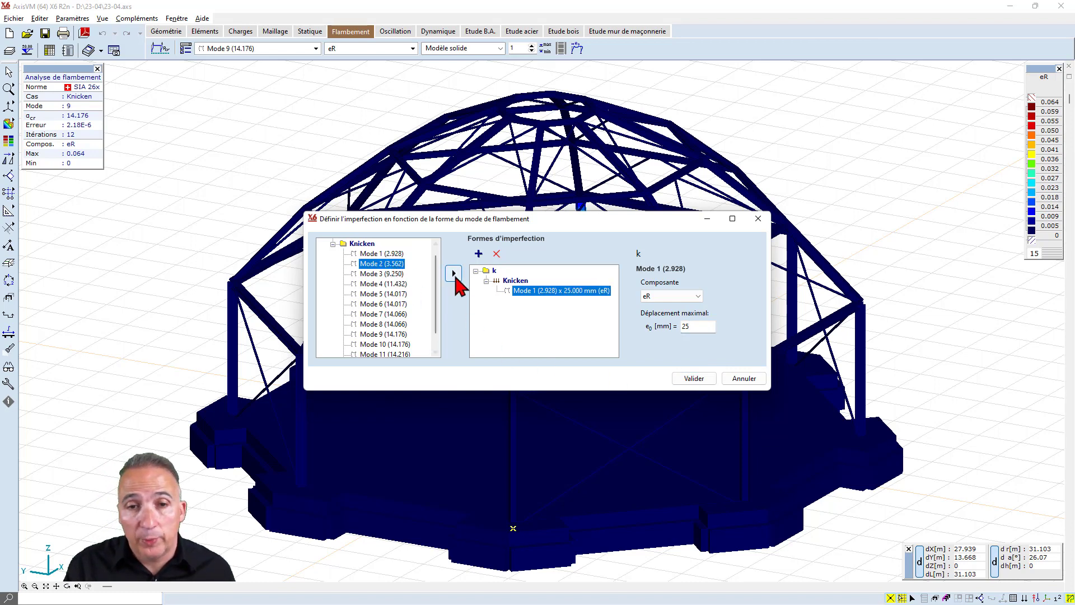
pyautogui.click(454, 273)
pyautogui.click(697, 297)
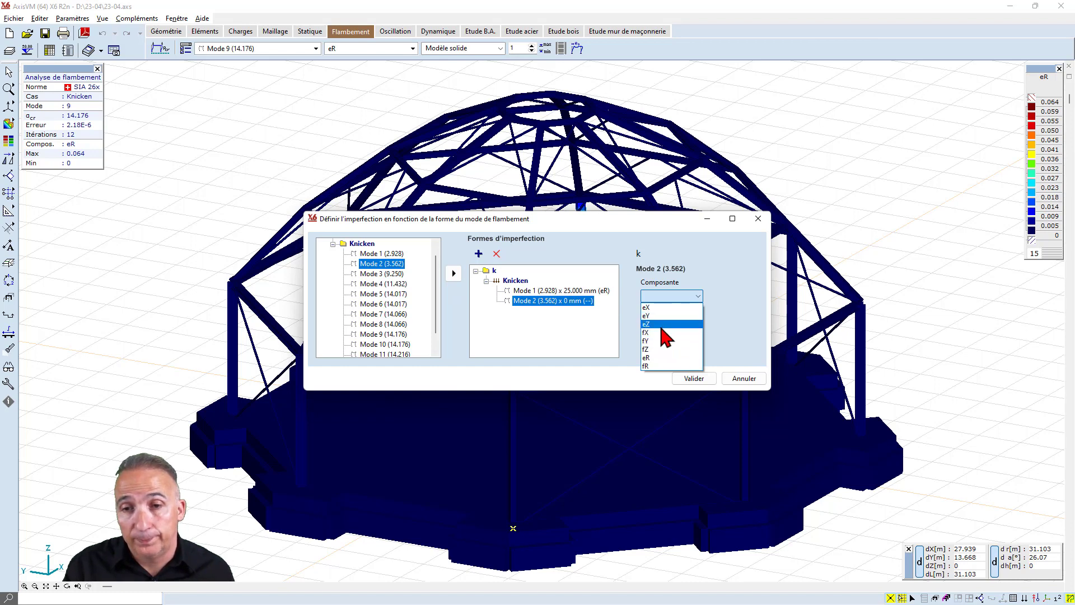
pyautogui.click(661, 358)
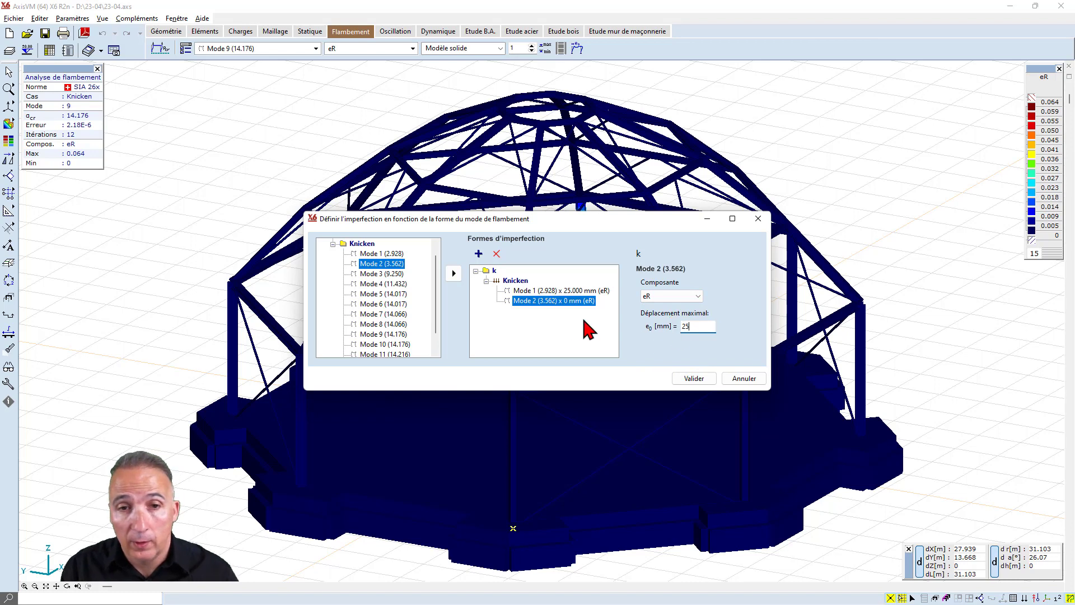
# Add buckling Mode 3 to imperfection form k with component eR and a maximum displacement of 15 mm.
pyautogui.click(385, 274)
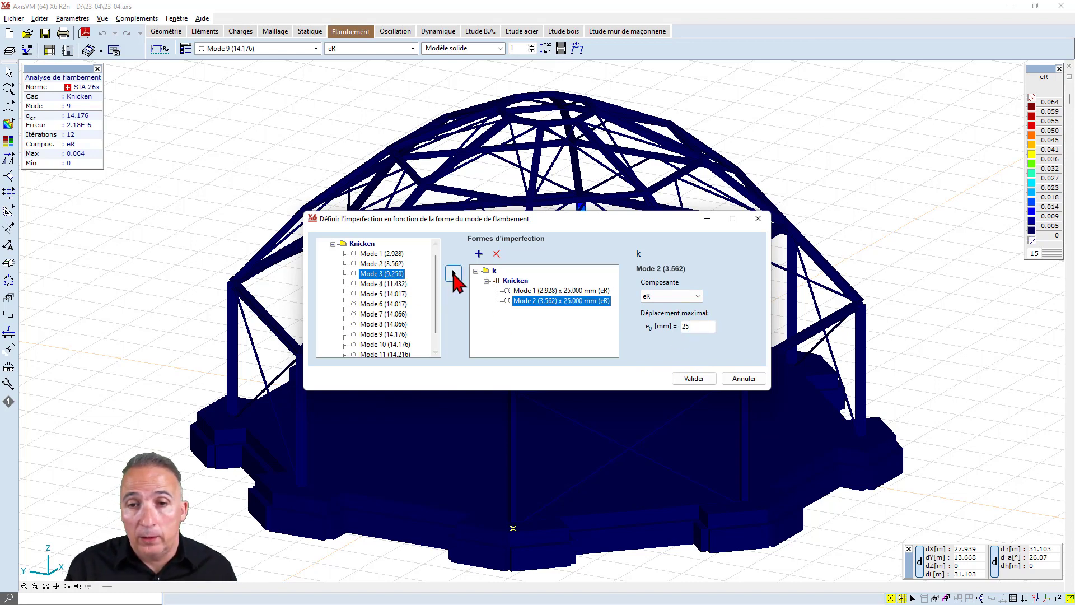
pyautogui.click(454, 273)
pyautogui.click(698, 295)
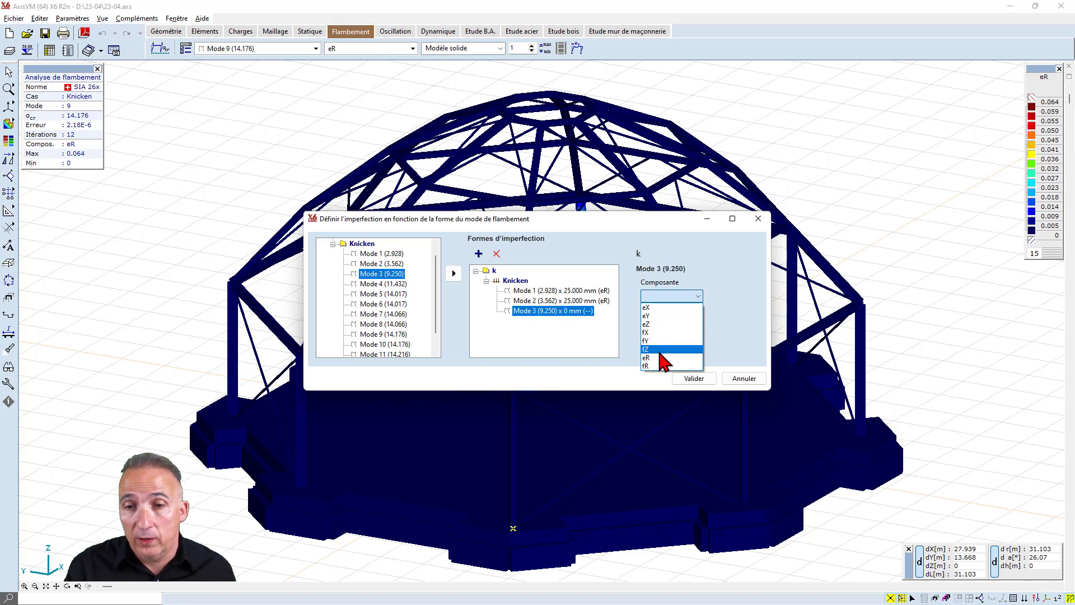
pyautogui.click(663, 357)
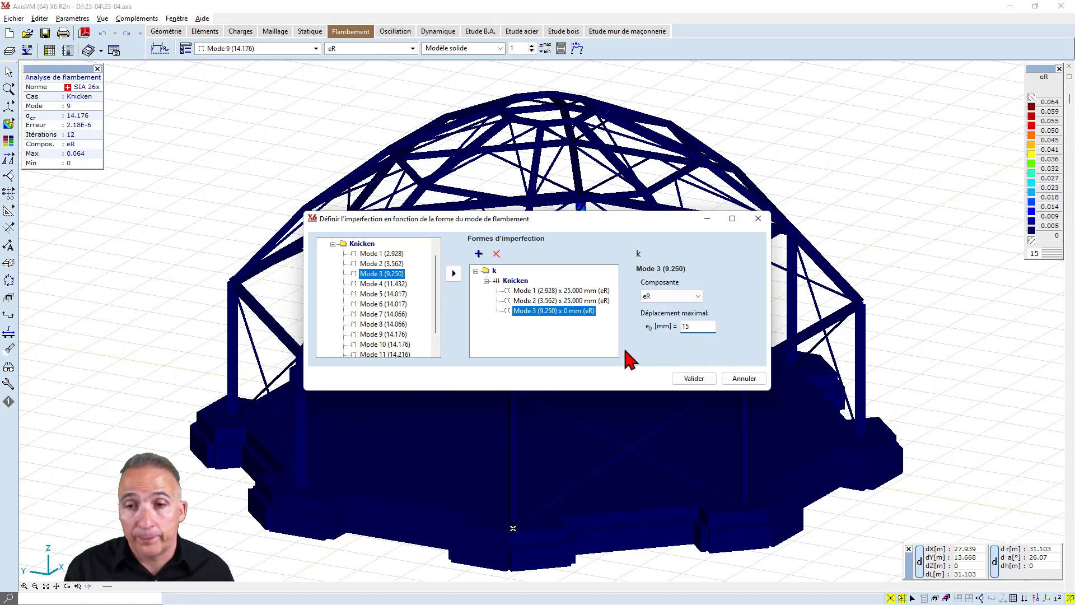
# Add buckling Modes 5 to 12 to form k with component eR and 25 mm maximum displacement, and accept the imperfection definition.
pyautogui.click(388, 294)
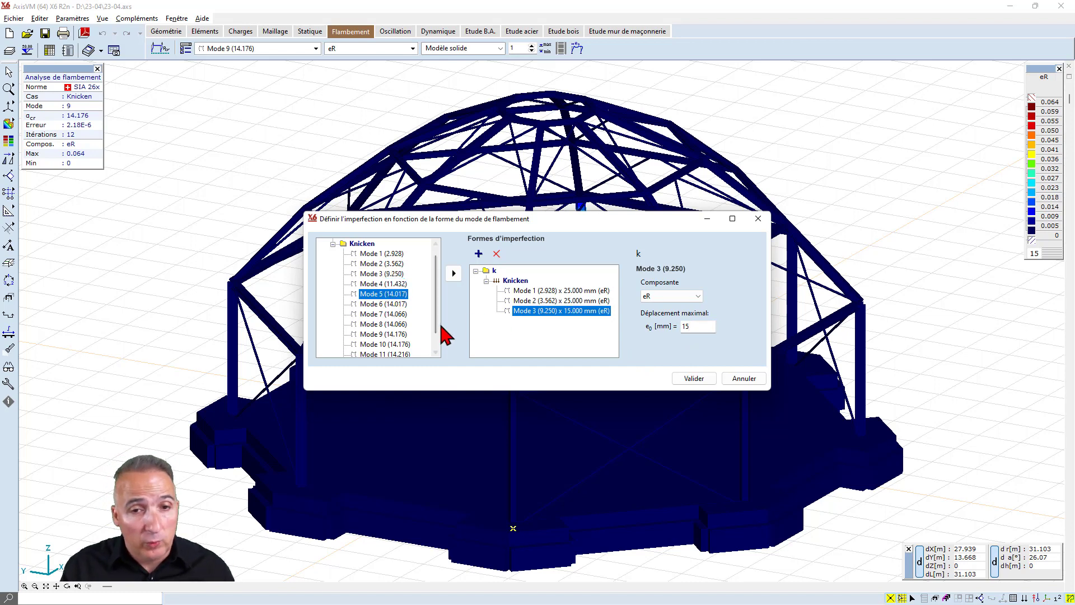
pyautogui.moveTo(437, 313); pyautogui.dragTo(439, 324)
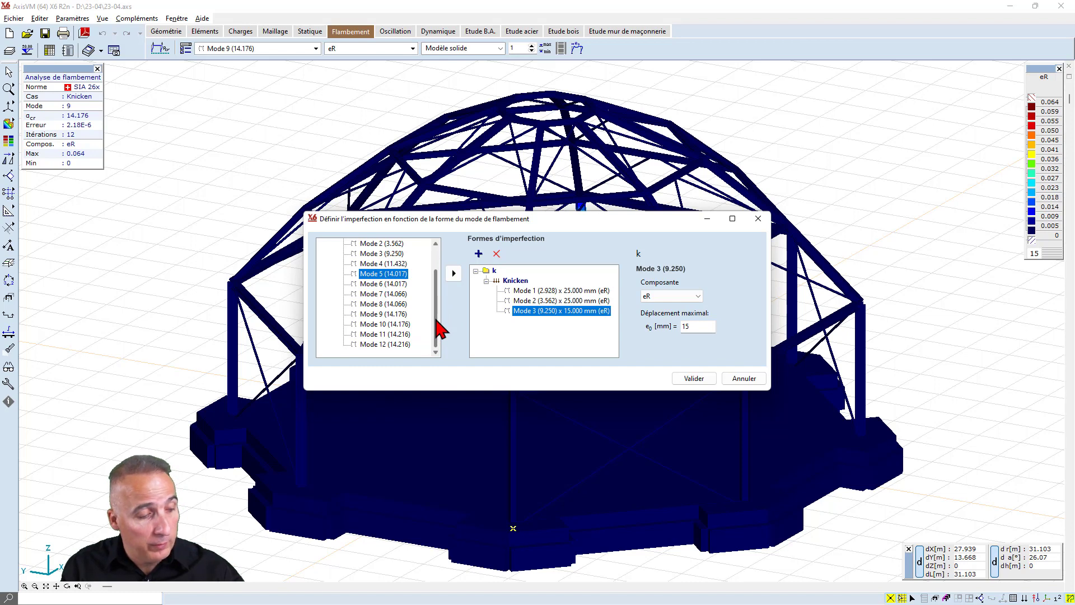
pyautogui.keyDown('shift'); pyautogui.click(392, 343); pyautogui.keyUp('shift')
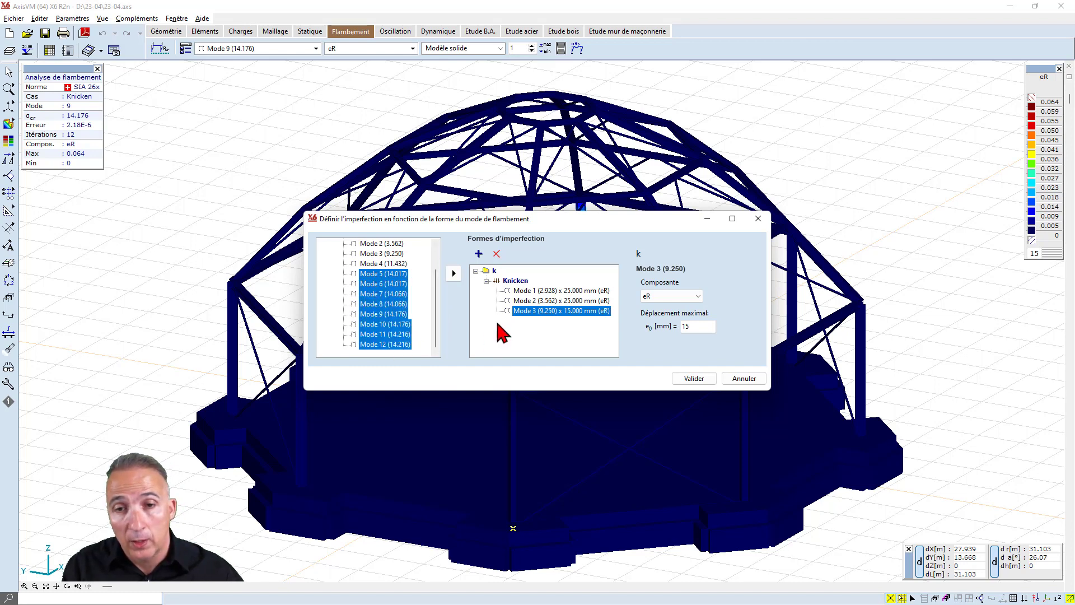
pyautogui.click(454, 273)
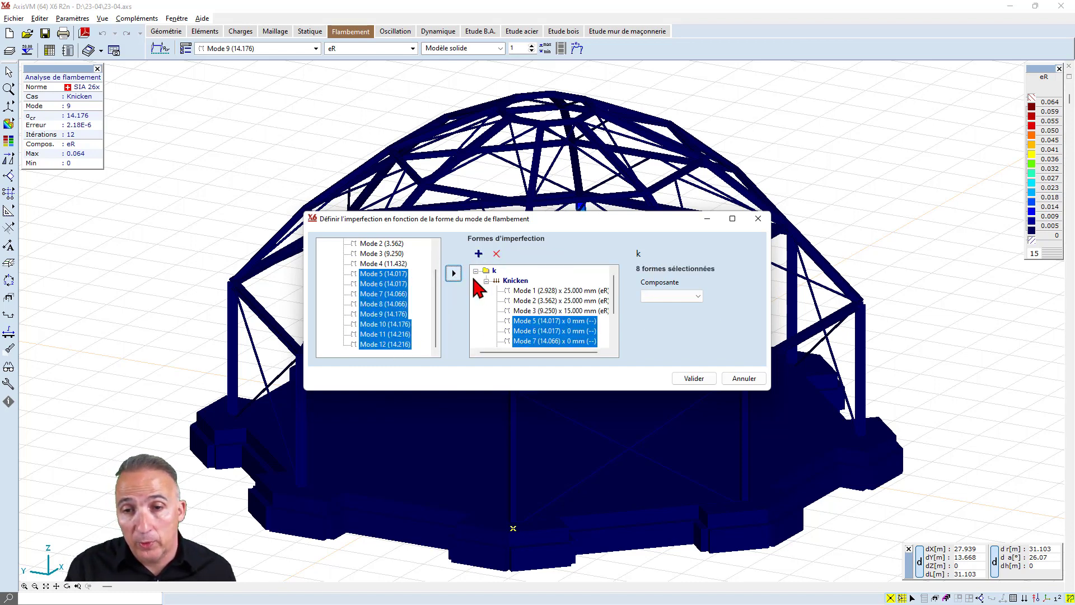
pyautogui.click(699, 296)
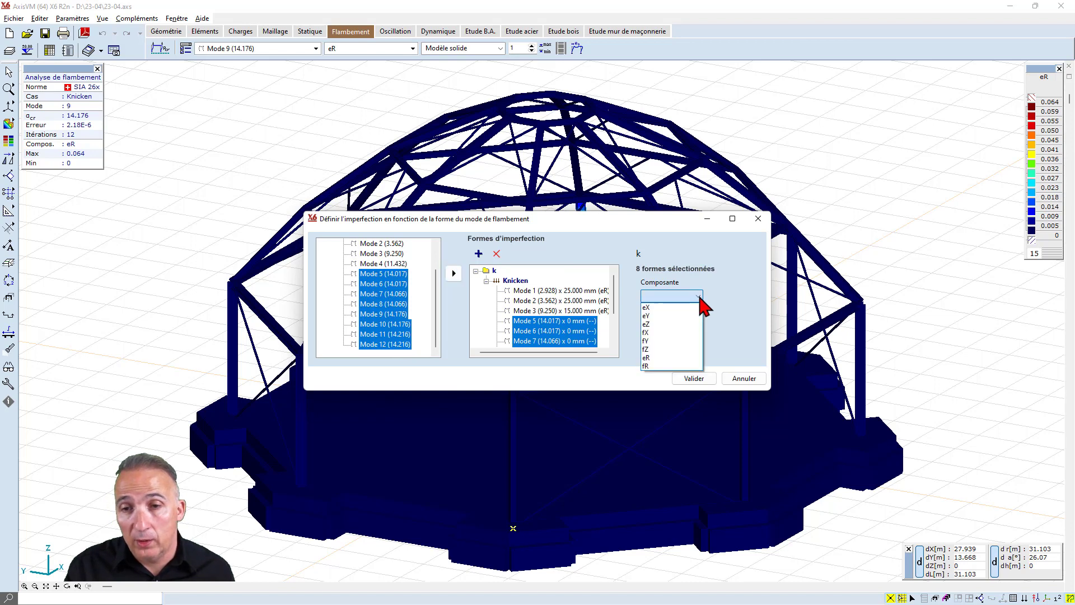
pyautogui.click(649, 358)
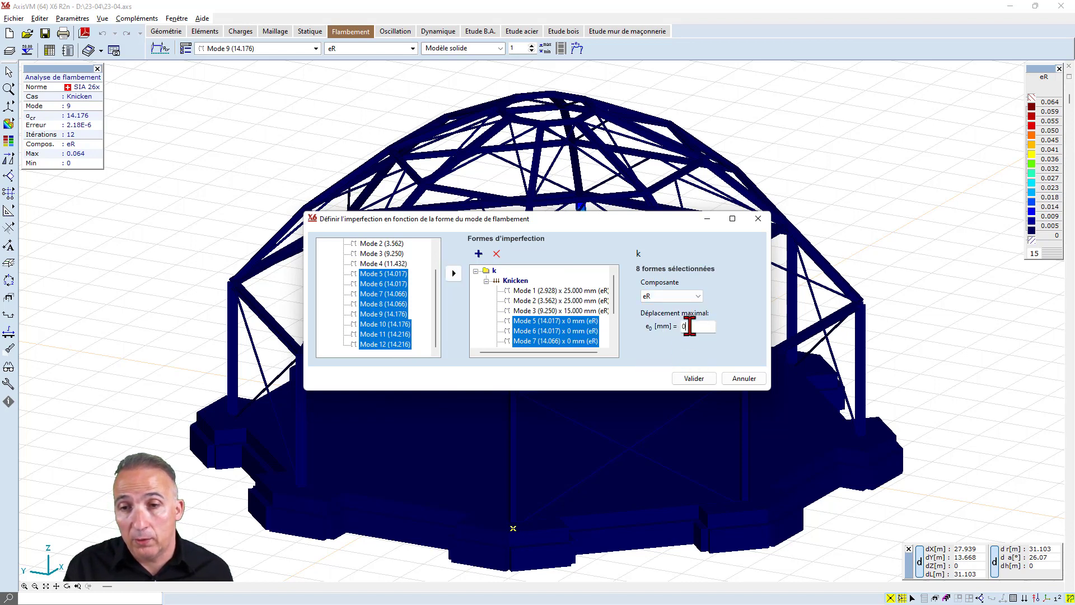
pyautogui.moveTo(689, 327); pyautogui.dragTo(677, 328)
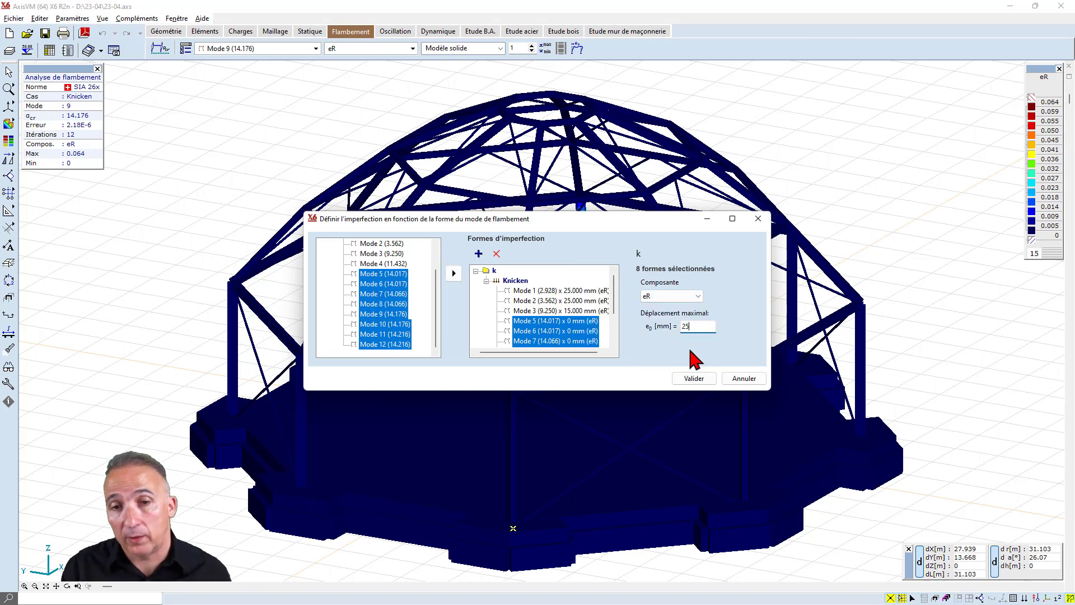
pyautogui.click(694, 378)
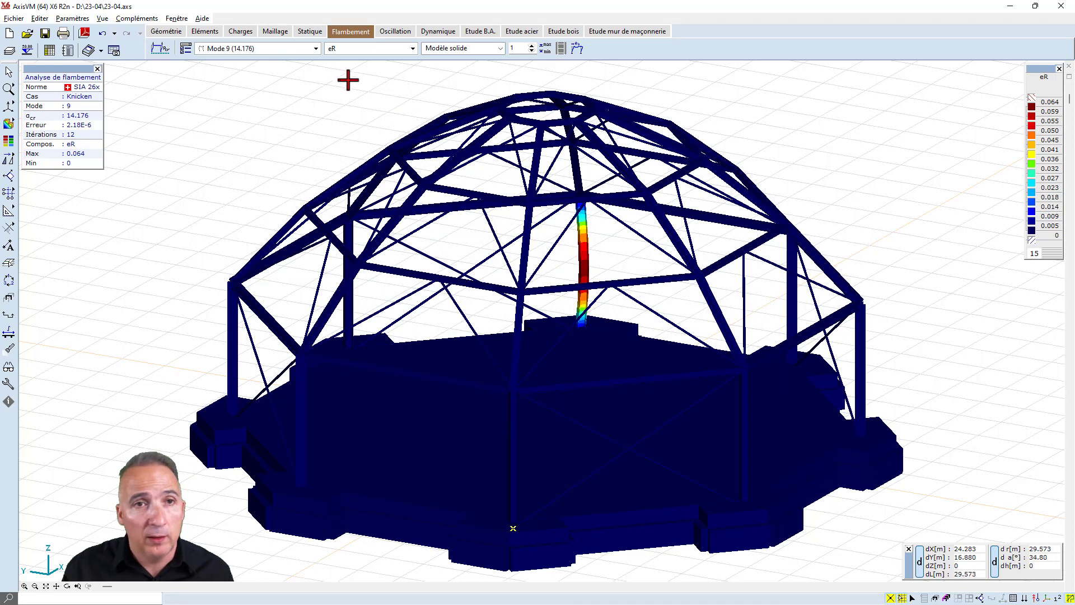
# Review the load groups and load cases to check imperfection case k under the IMPERFEKTIONEN group.
pyautogui.click(241, 34)
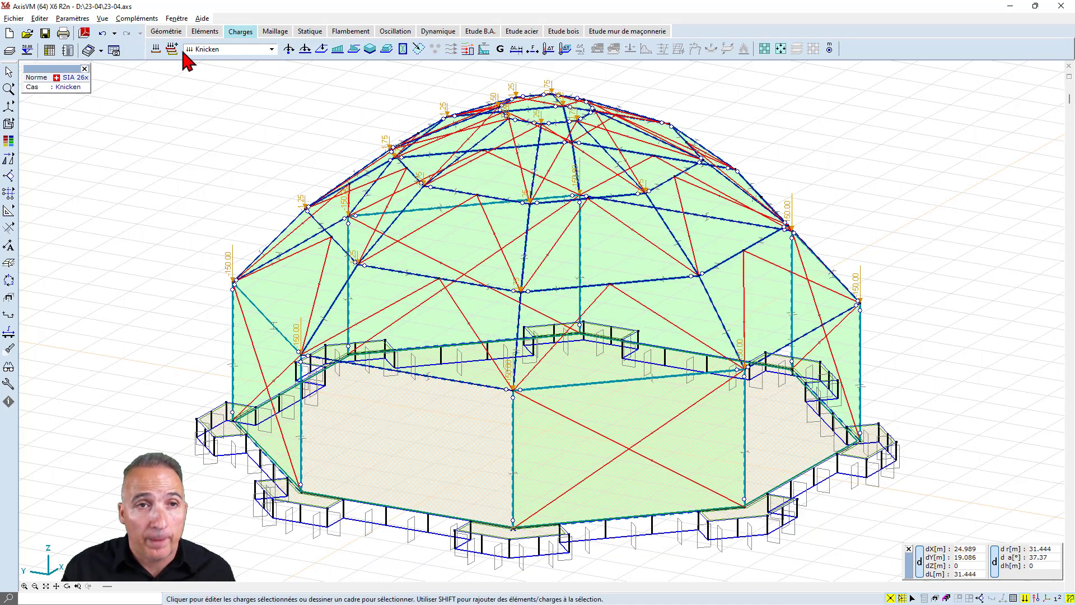
pyautogui.click(156, 50)
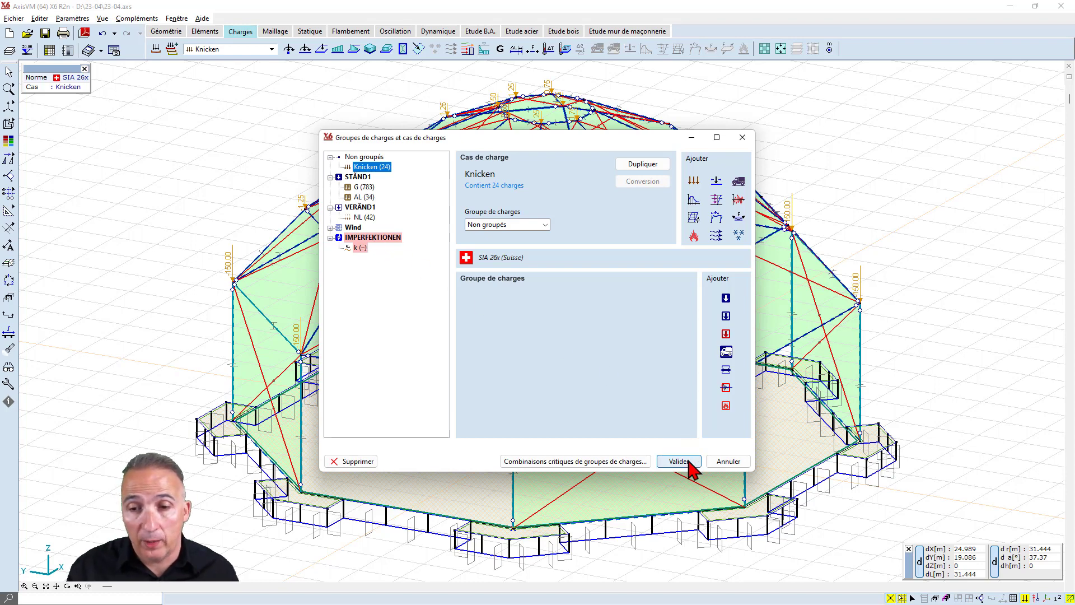
pyautogui.click(719, 461)
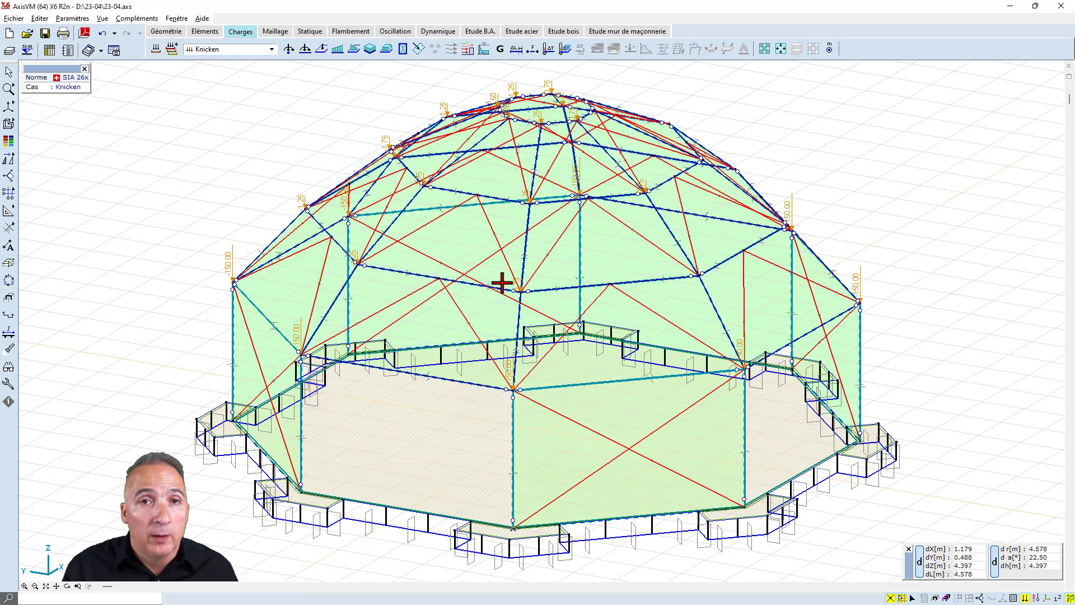
pyautogui.click(311, 32)
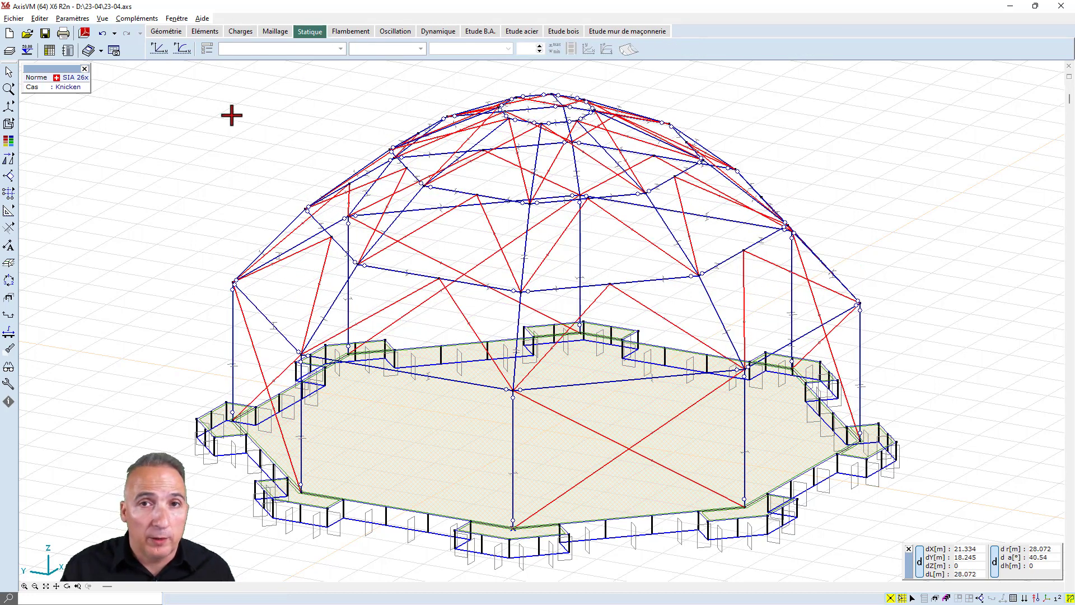
pyautogui.click(183, 49)
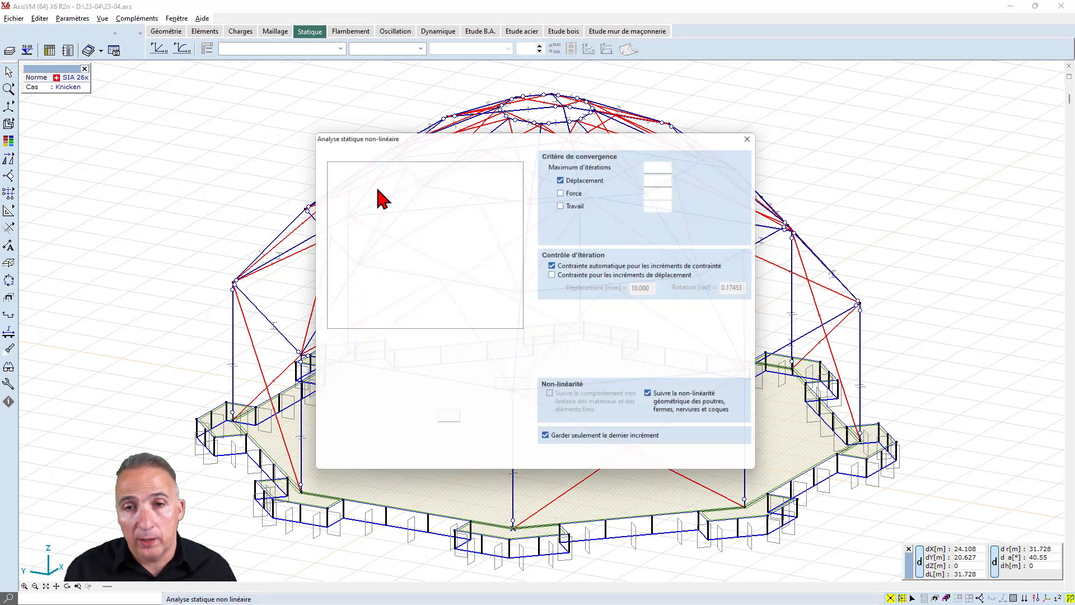
pyautogui.click(728, 466)
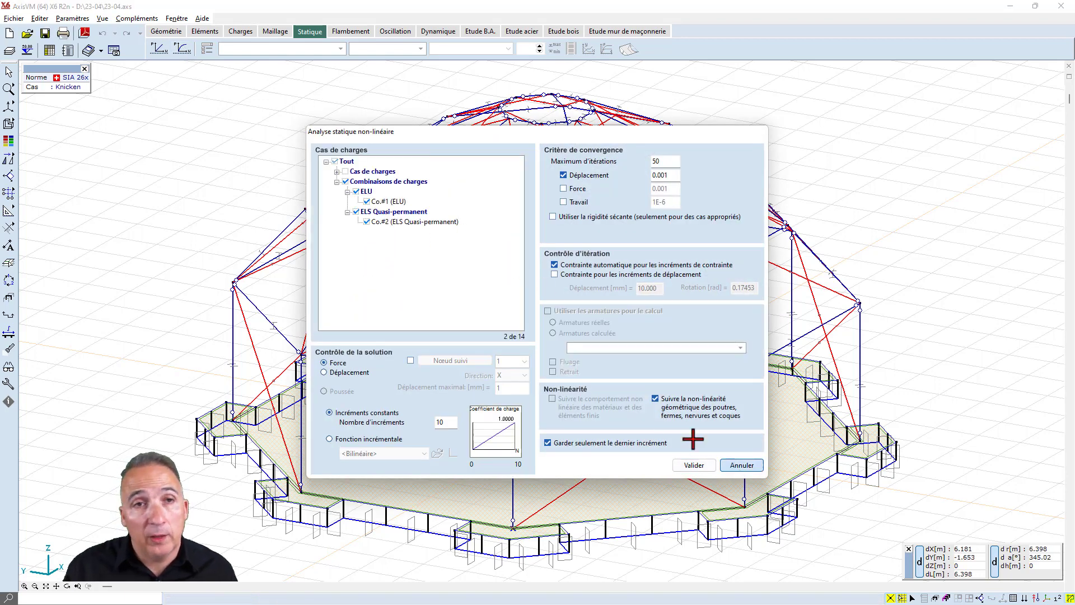
# Set the factor of imperfection case k to 1 in both custom load combinations and accept the table.
pyautogui.click(250, 34)
pyautogui.click(172, 49)
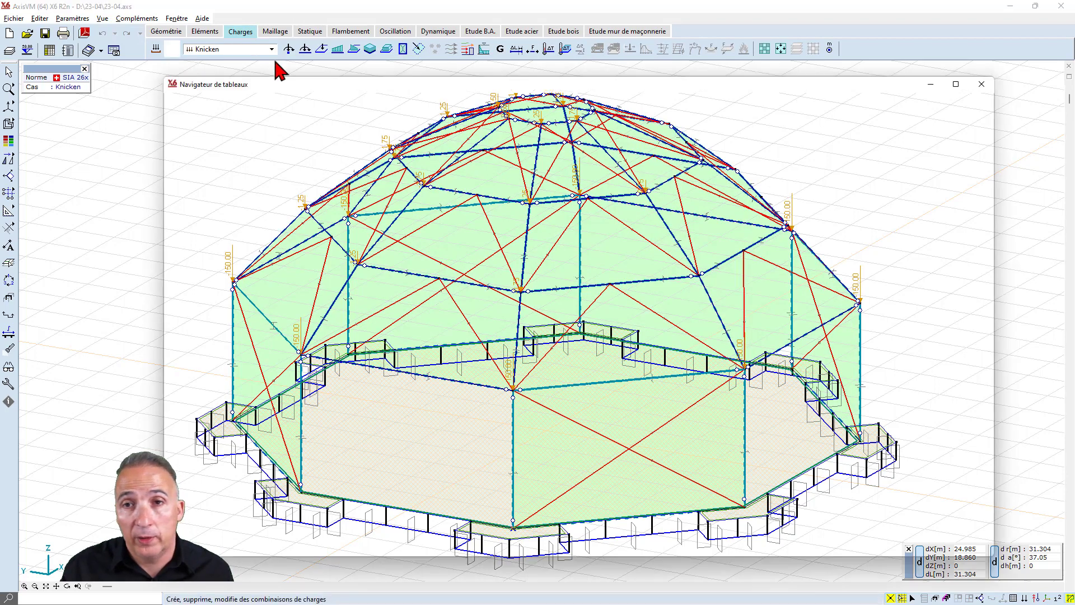
pyautogui.click(965, 514)
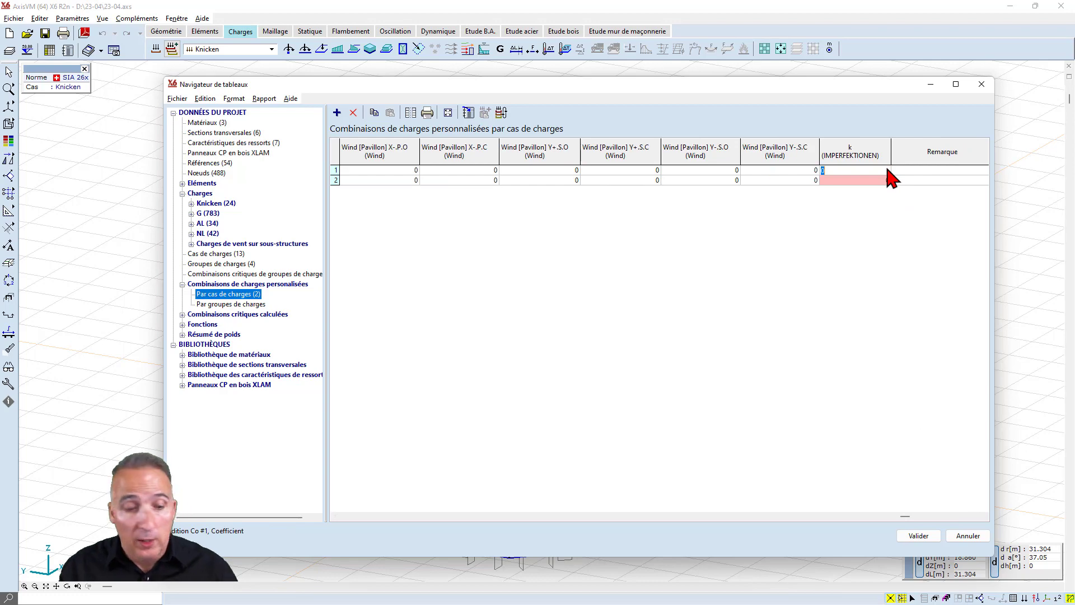
pyautogui.write('1')
pyautogui.press('Return')
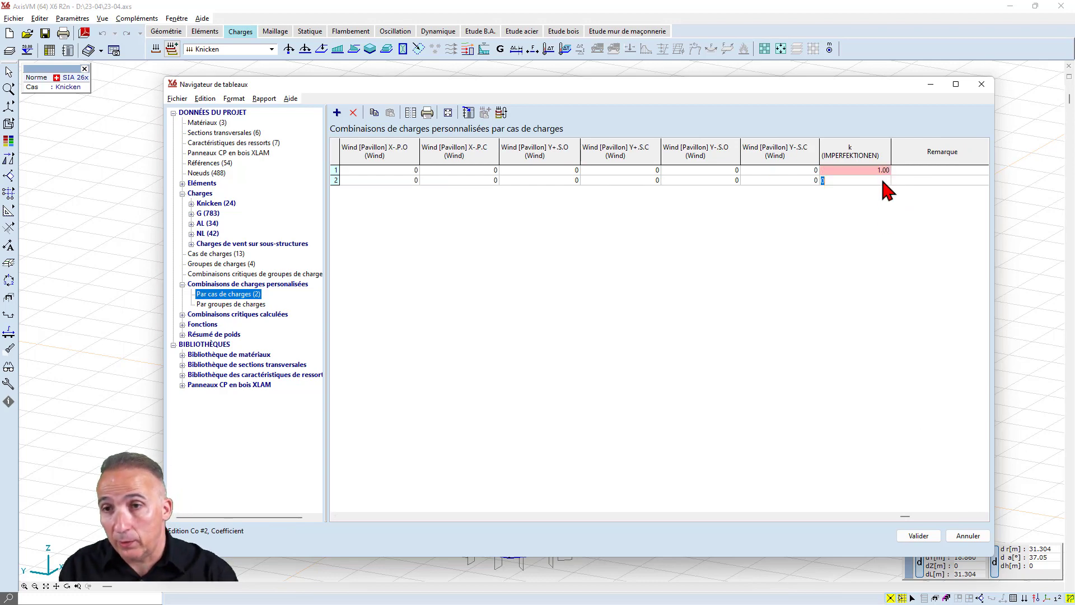
pyautogui.write('1')
pyautogui.click(919, 536)
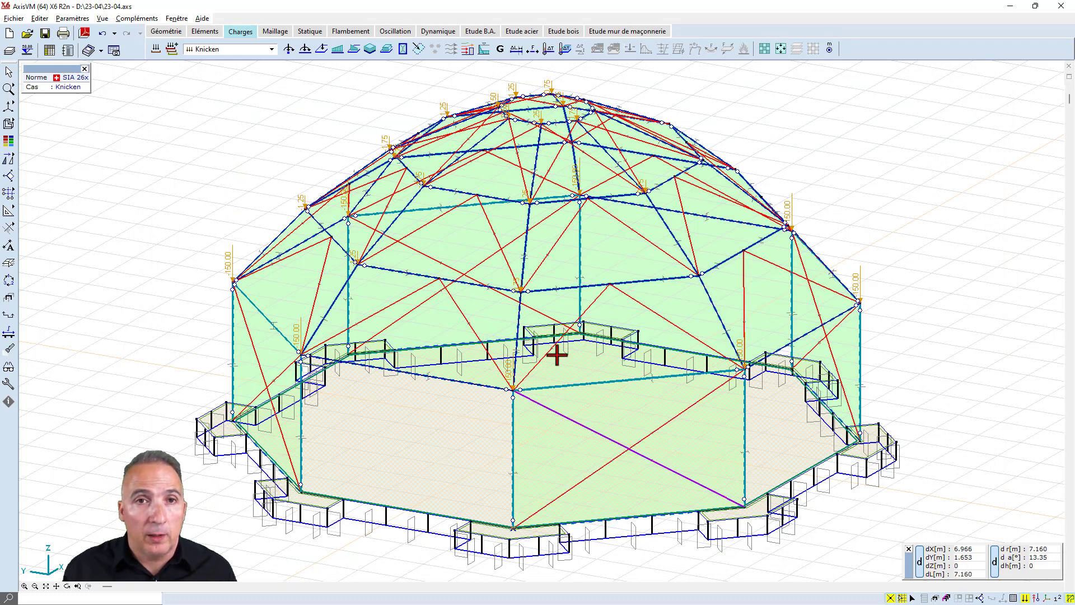
# Run the nonlinear static analysis for Co.#1 (ELU) only, excluding the ELS quasi-permanent combination, and collapse the message and tracking sections during calculation.
pyautogui.click(309, 32)
pyautogui.click(183, 48)
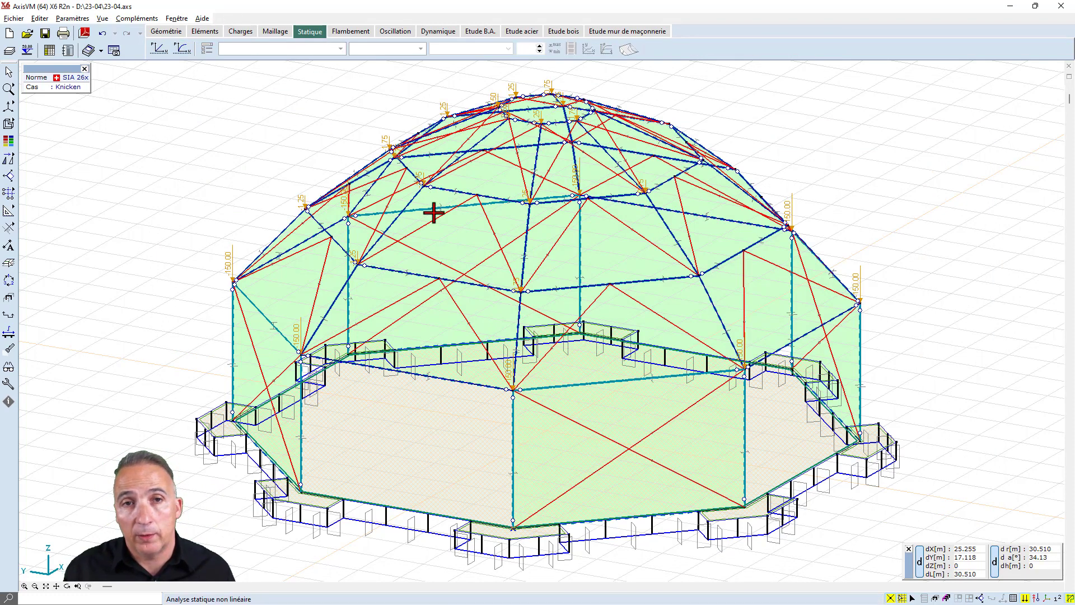
pyautogui.click(366, 221)
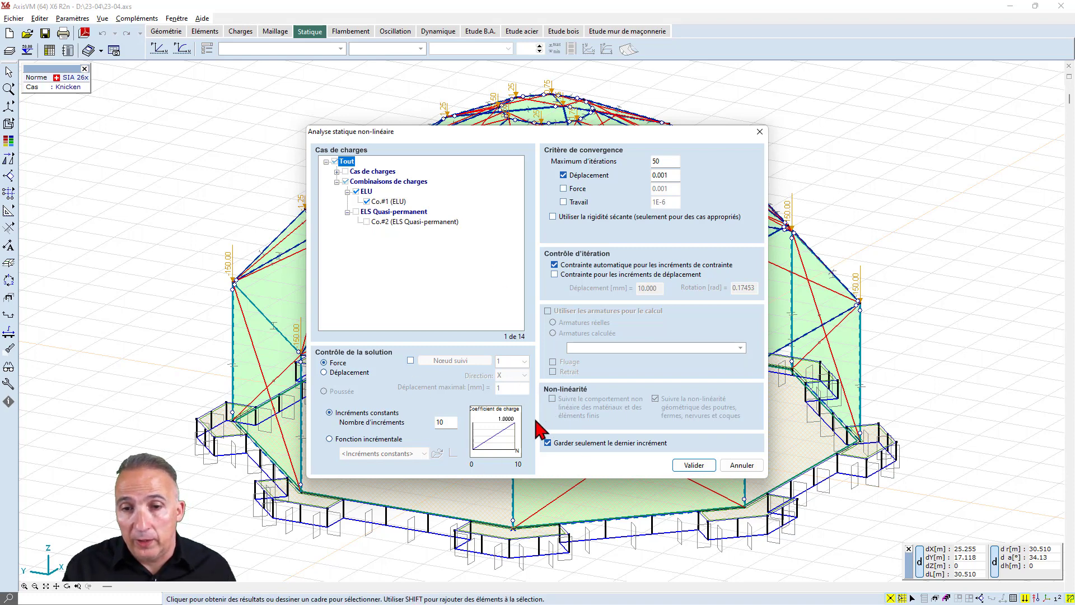
pyautogui.click(695, 466)
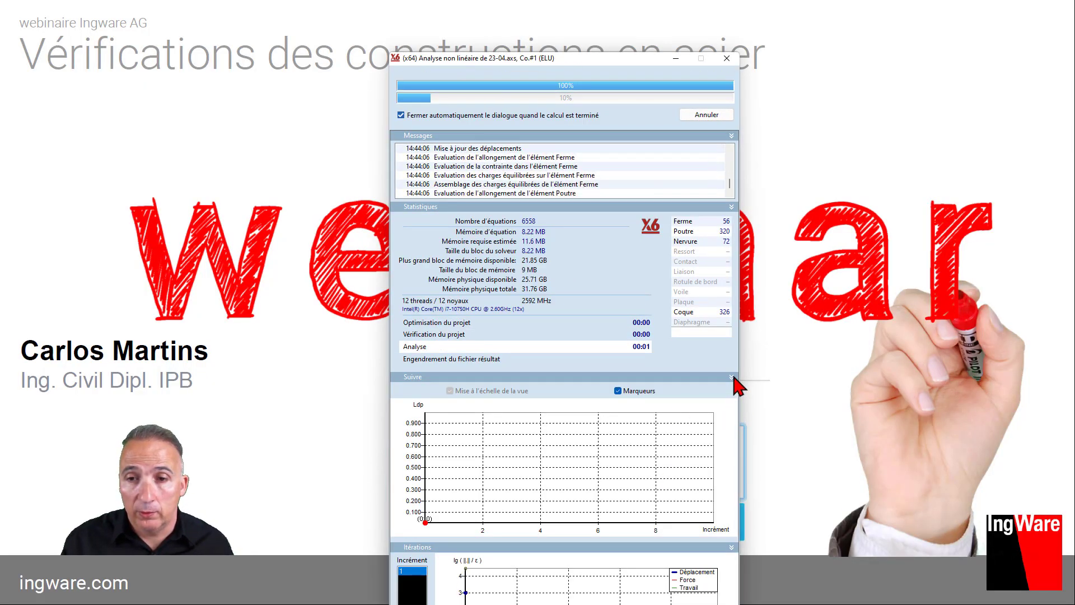
pyautogui.click(731, 135)
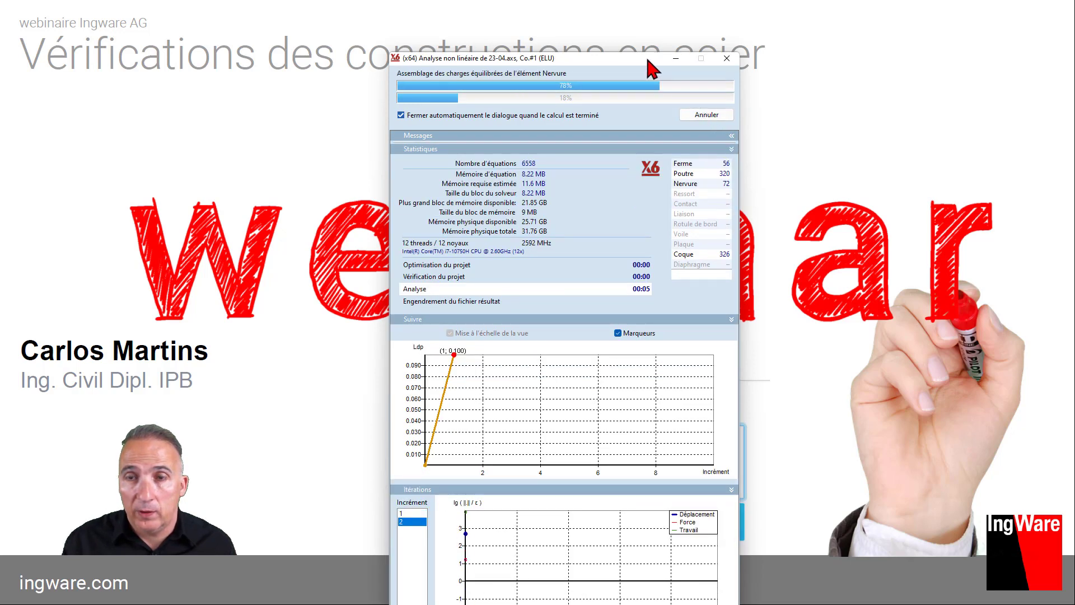
pyautogui.moveTo(647, 58); pyautogui.dragTo(655, 28)
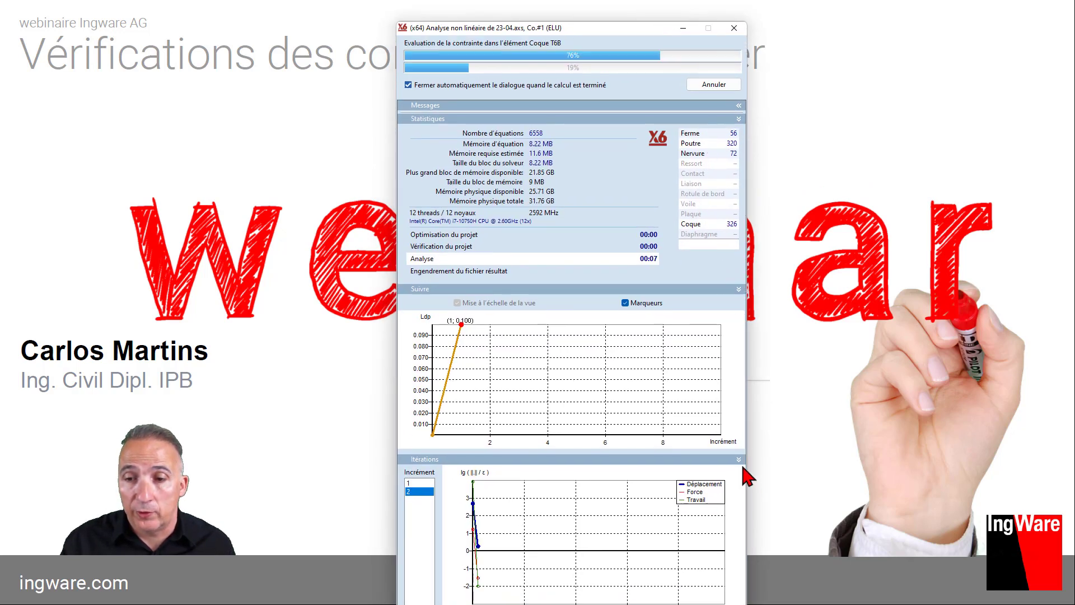
pyautogui.click(739, 290)
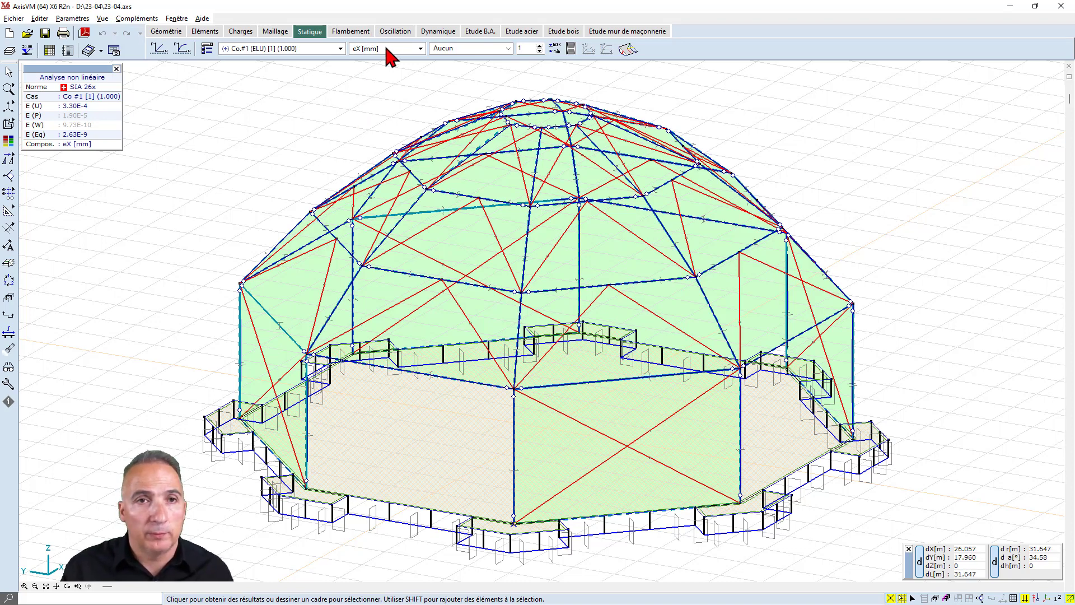
# Display the beam stress So-max for Co.#1 (ELU) on the solid model.
pyautogui.click(421, 48)
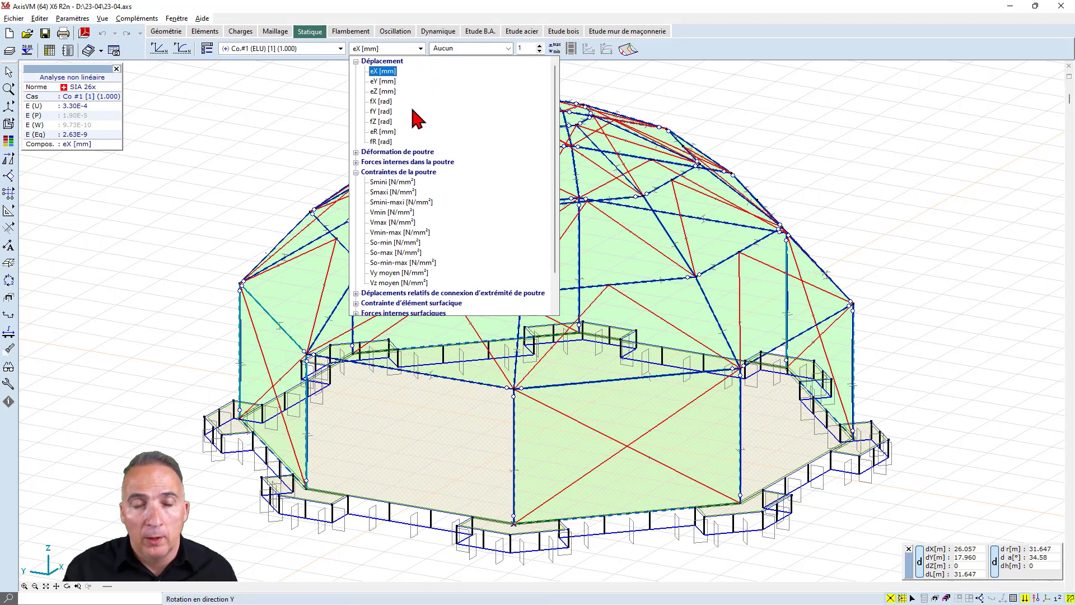
pyautogui.click(394, 253)
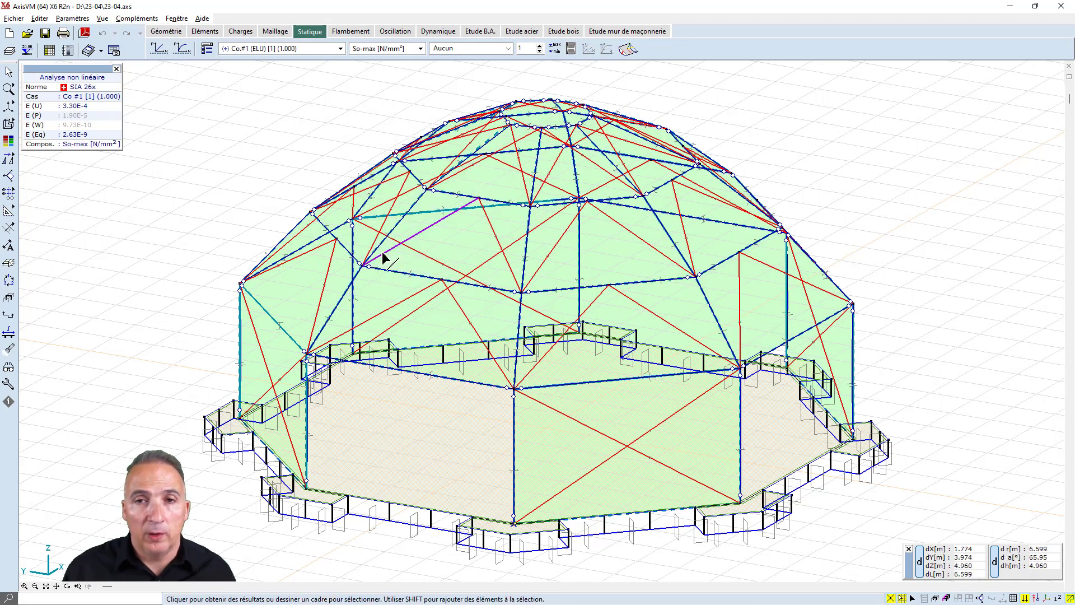
pyautogui.click(508, 49)
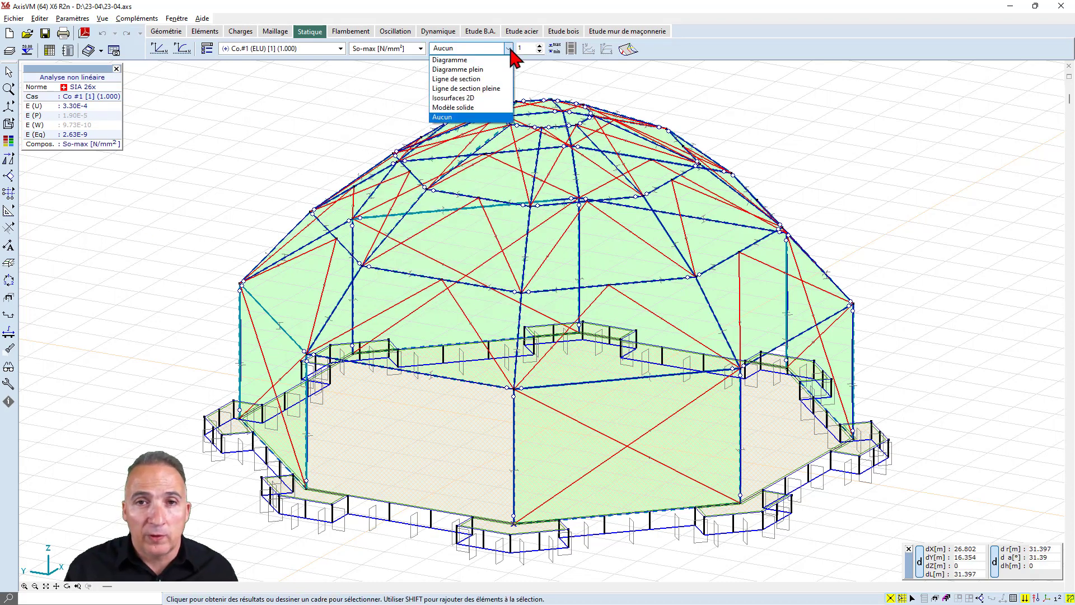
pyautogui.click(492, 108)
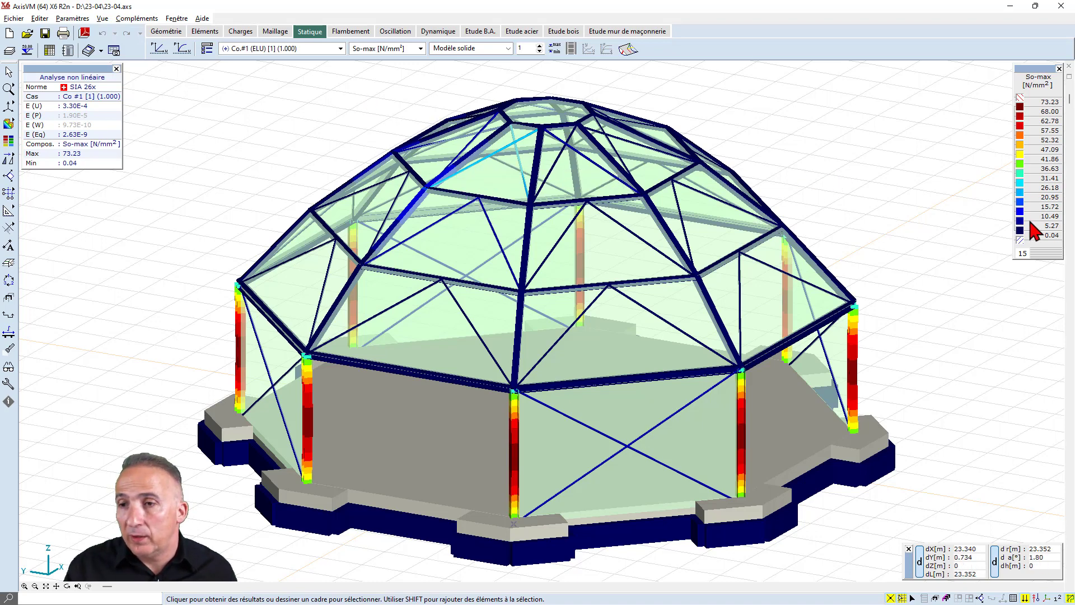
# Set the So-max colour legend's lower limit to 65 N/mm² with automatic interpolation.
pyautogui.doubleClick(1025, 107)
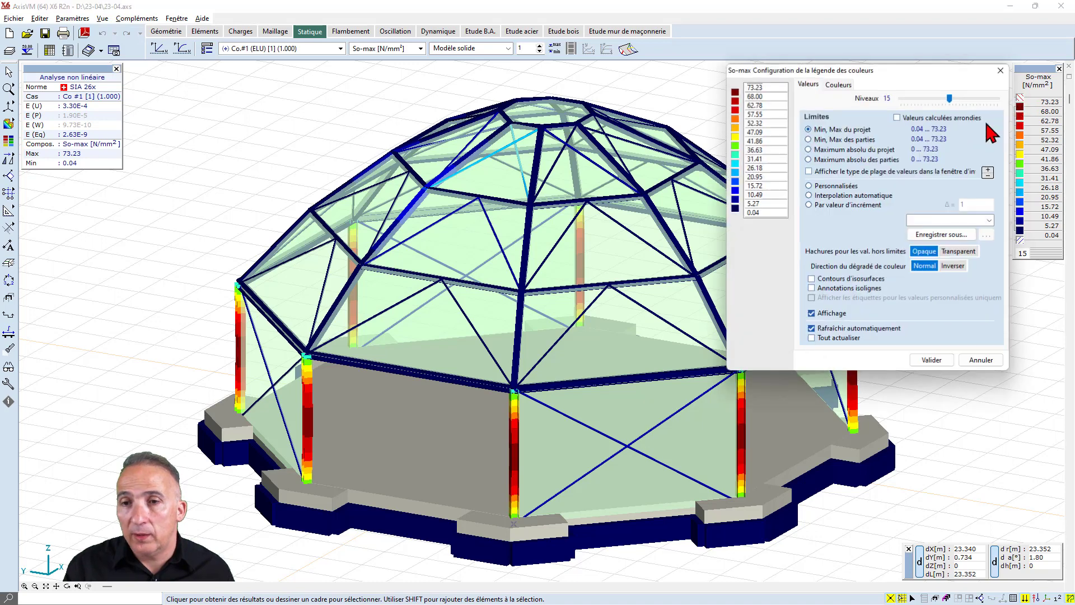
pyautogui.click(765, 213)
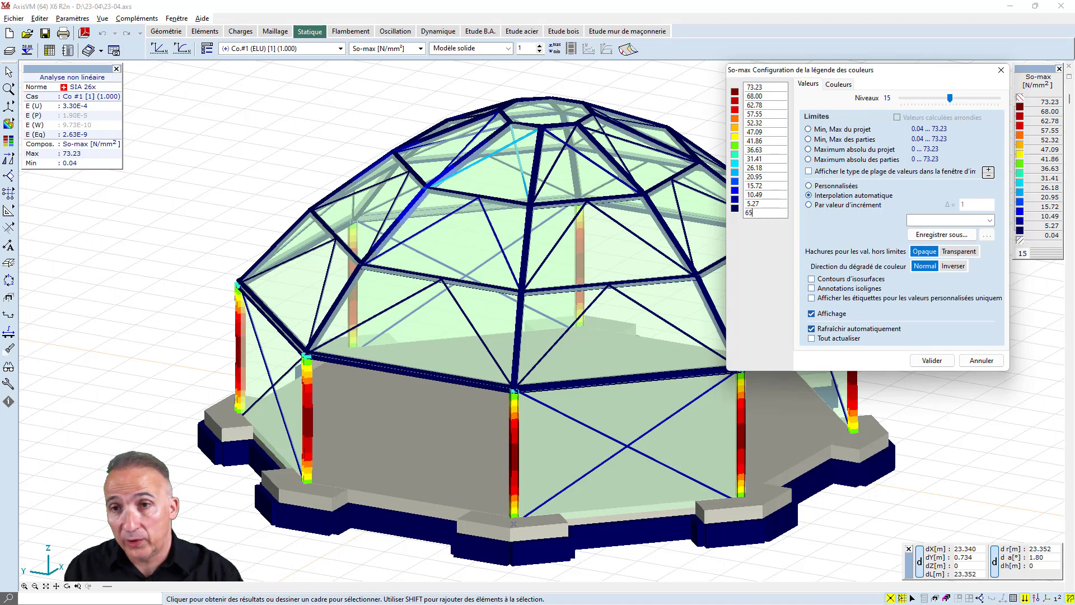
pyautogui.click(932, 361)
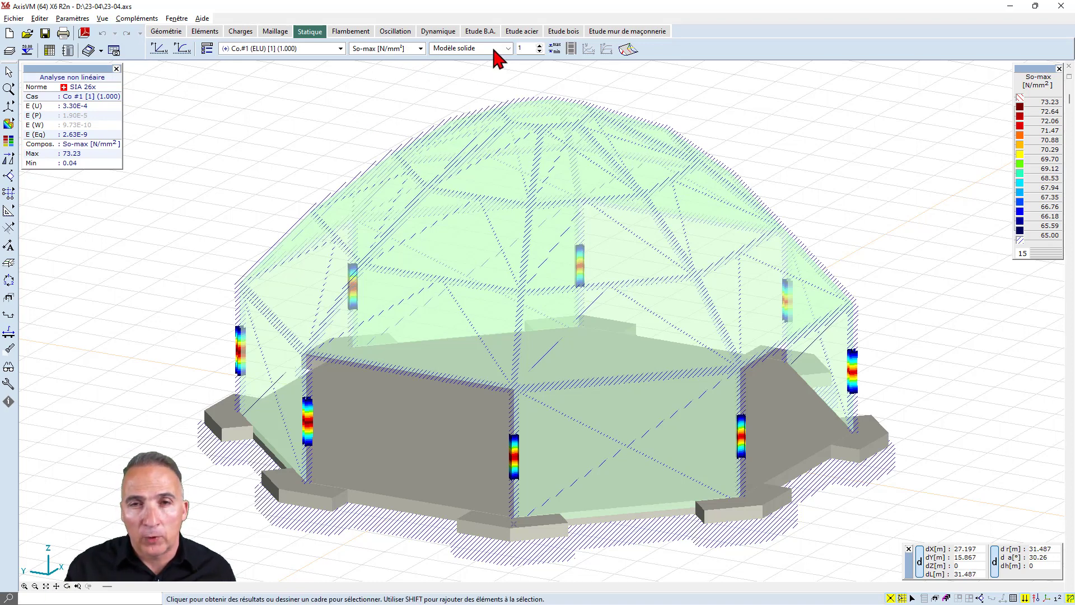
pyautogui.click(521, 32)
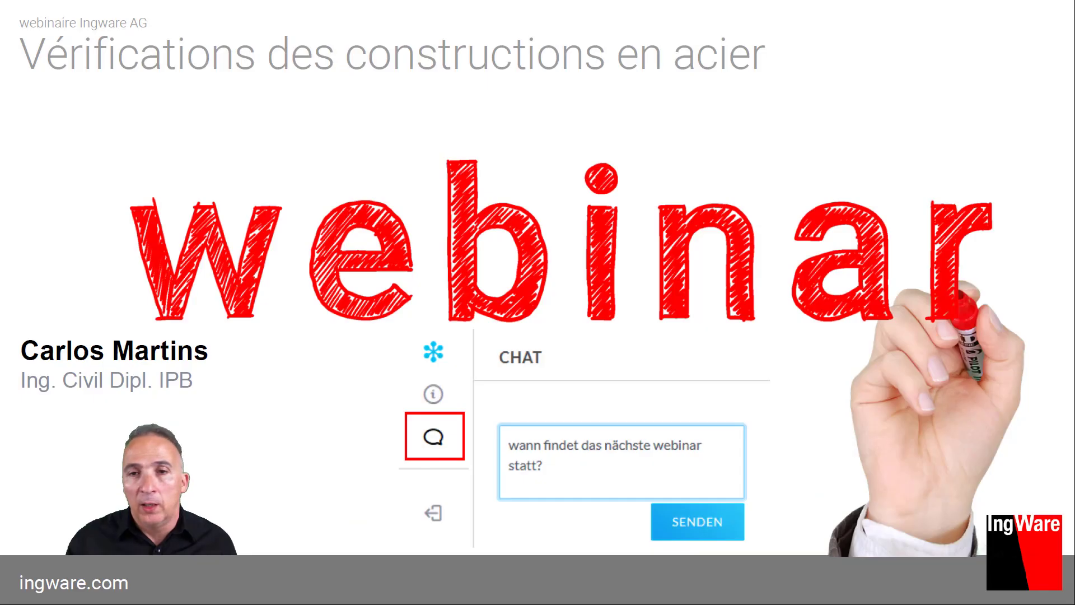
pyautogui.press('Right')
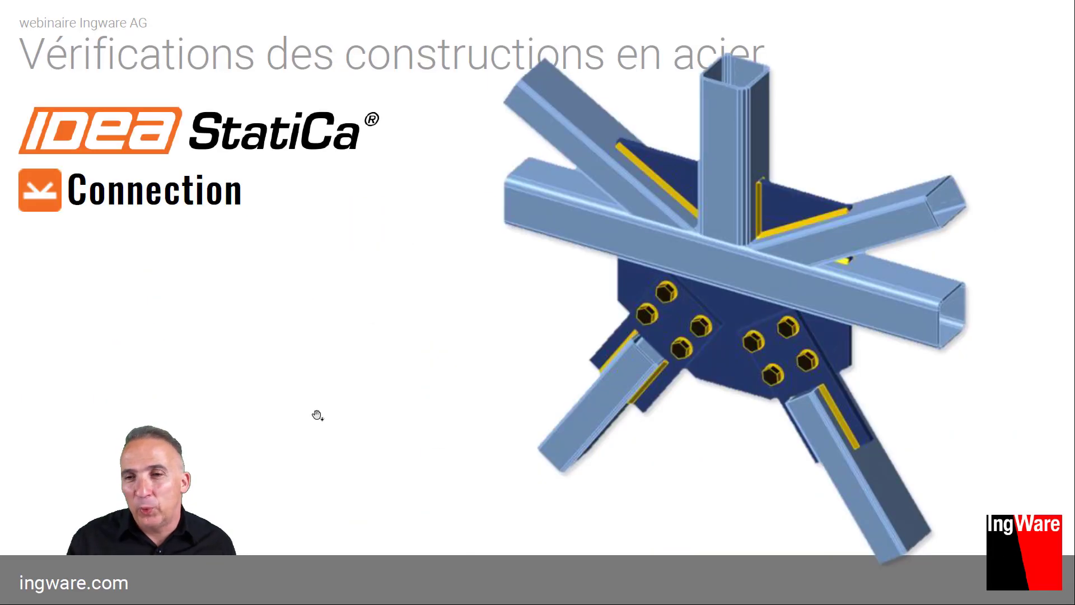